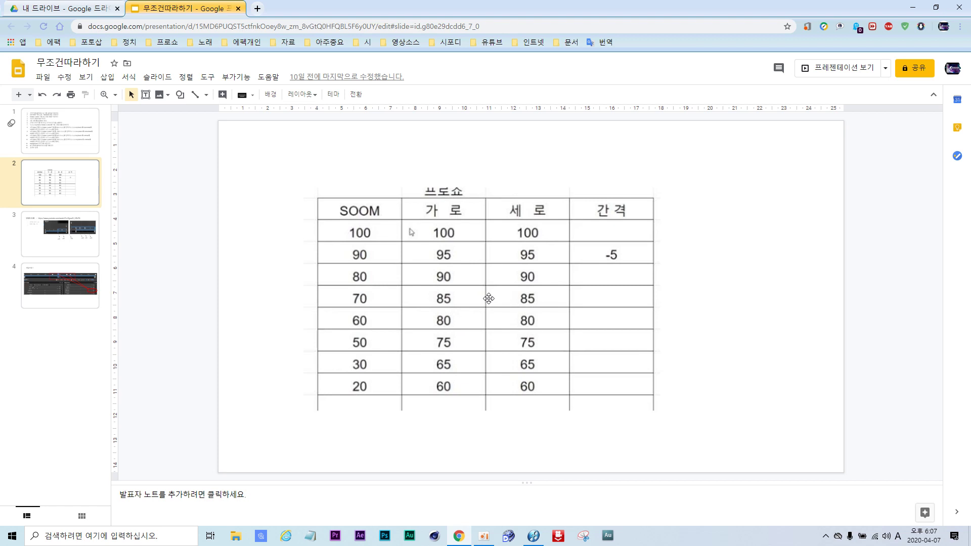
- Switch from the browser to ProShow Producer, add a blank slide to the show and open its slide options
left_click(912, 9)
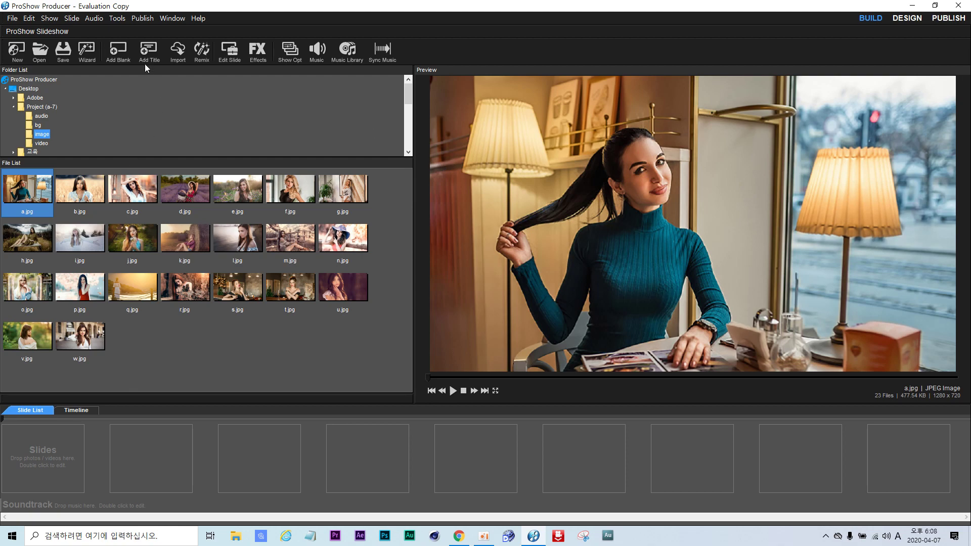
left_click(118, 50)
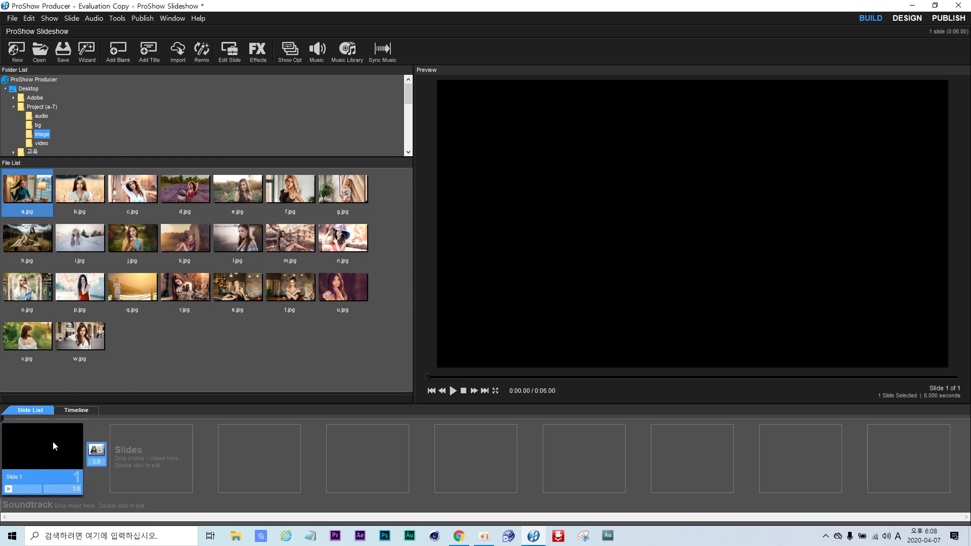
double_click(53, 441)
- Add a.jpg from the desktop folder Project (a-7)\image to the slide as an image layer
left_click(153, 217)
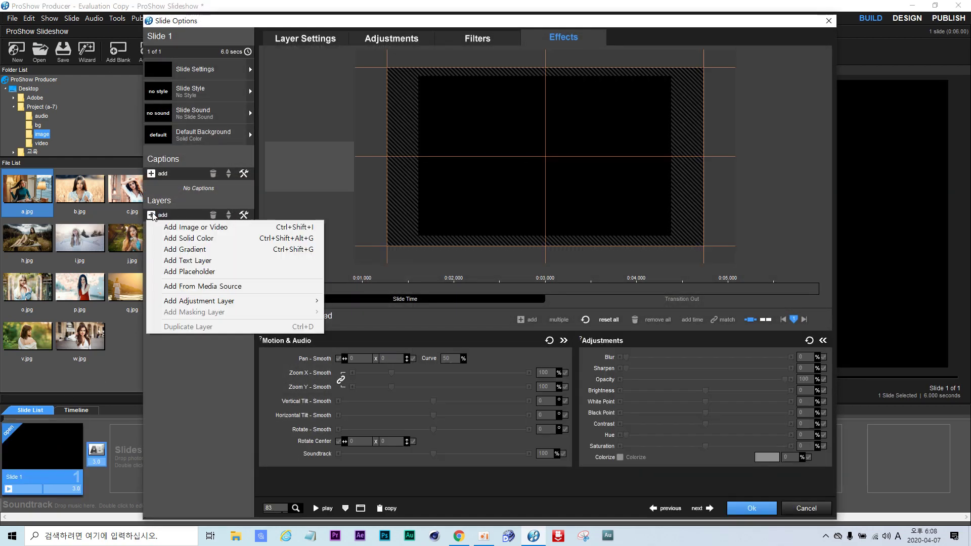
left_click(283, 221)
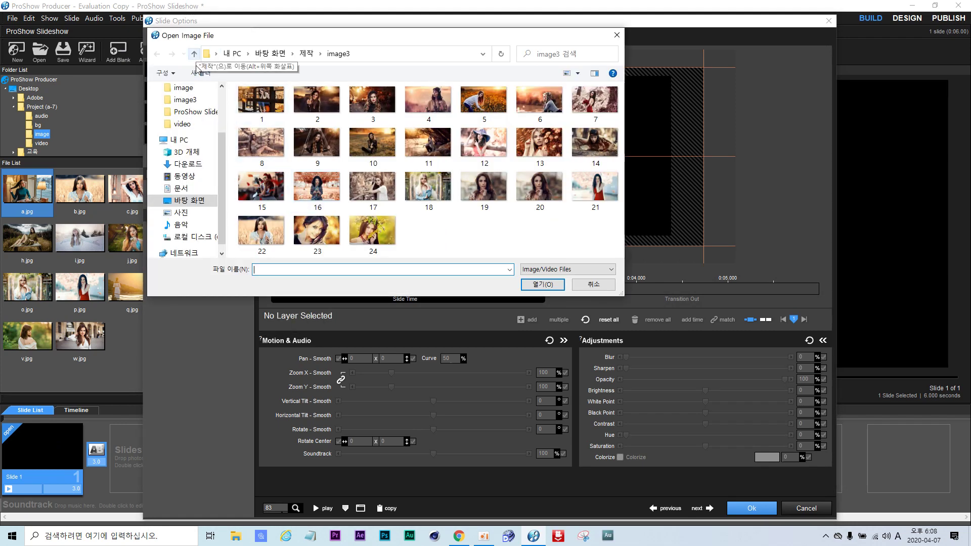
left_click(196, 200)
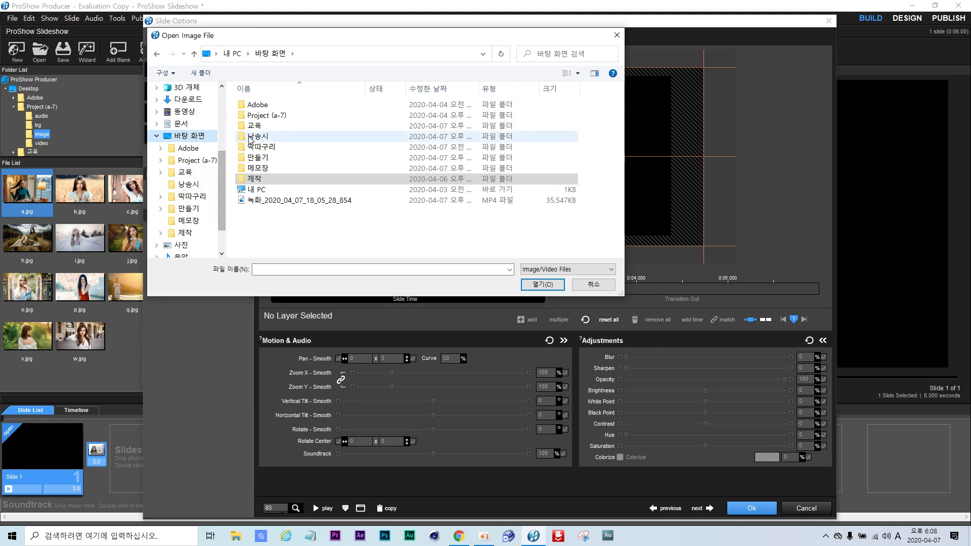
double_click(266, 116)
double_click(256, 126)
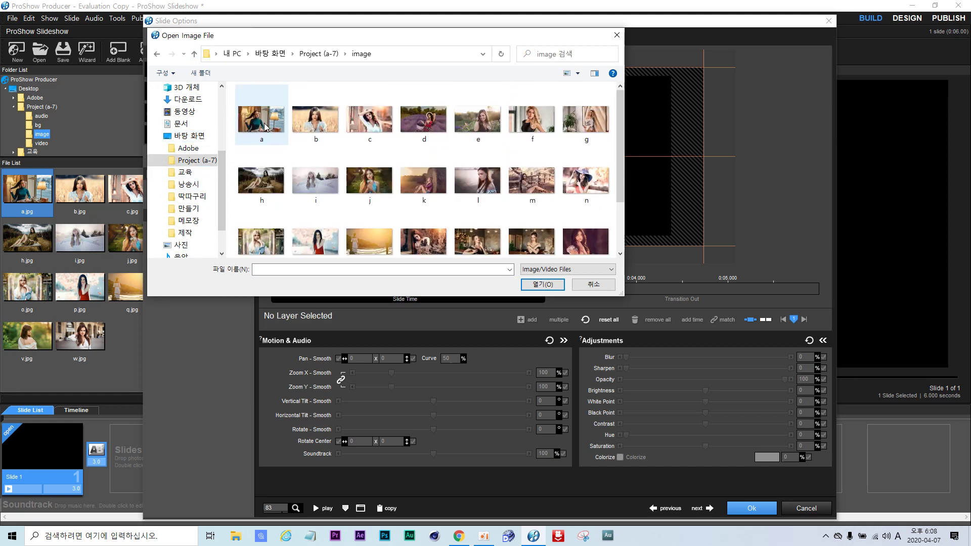
double_click(265, 126)
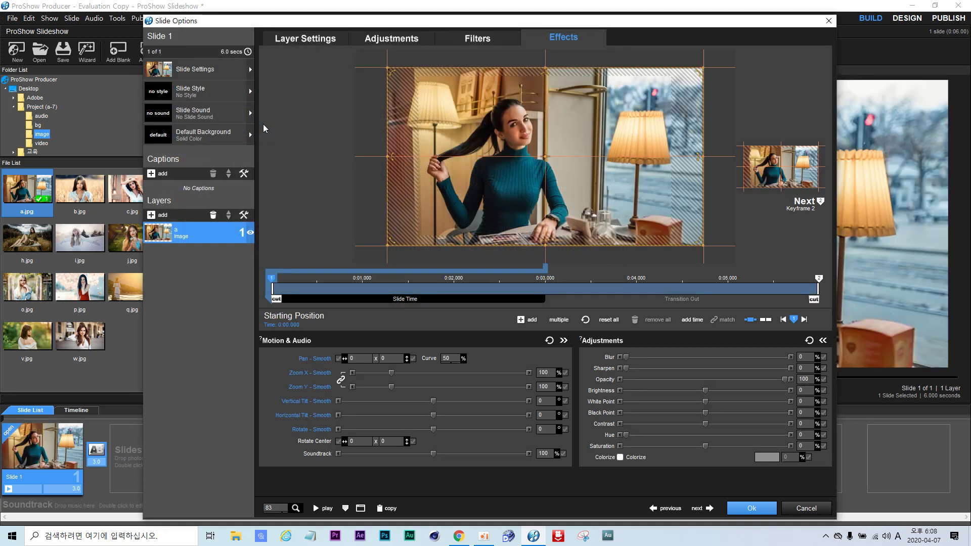
- Set the slide time to 30 seconds and the transition out to 0 seconds
right_click(368, 280)
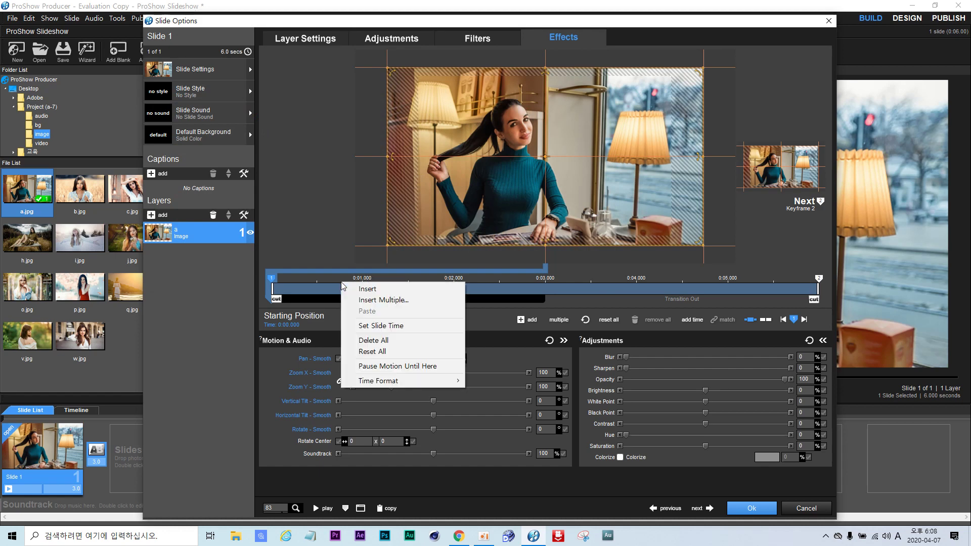
left_click(369, 327)
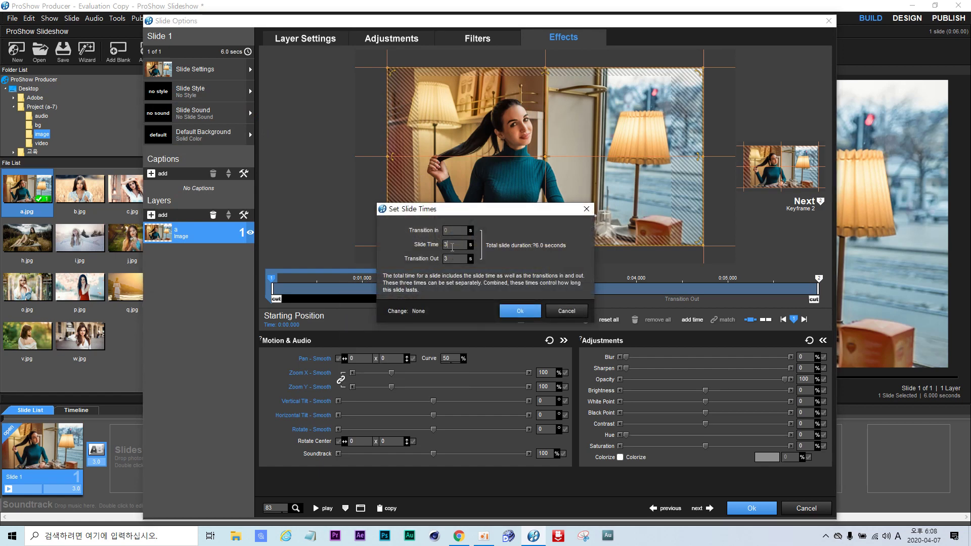
type("0")
left_click(506, 309)
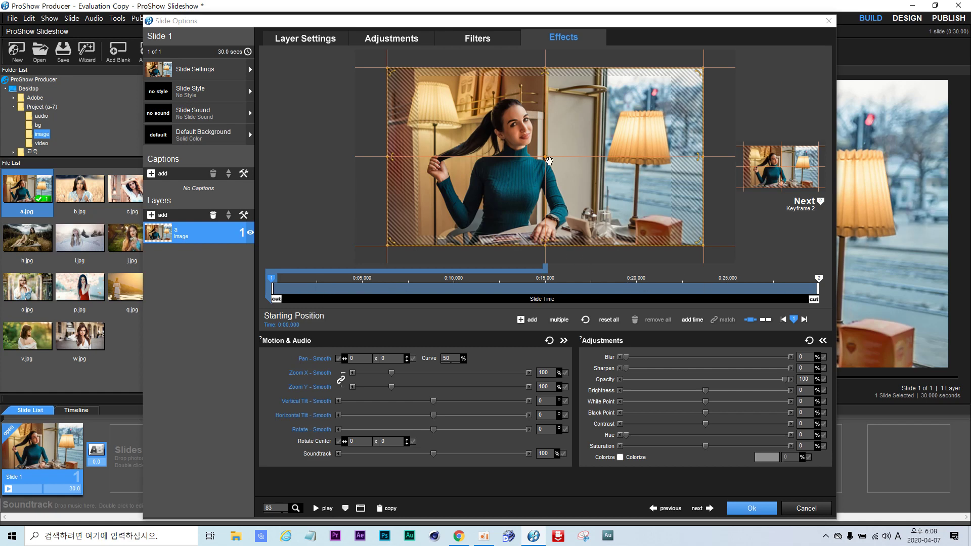
- Zoom layer a to 40% on both axes and copy the setting to its other keyframe
left_click_drag(391, 380, 375, 385)
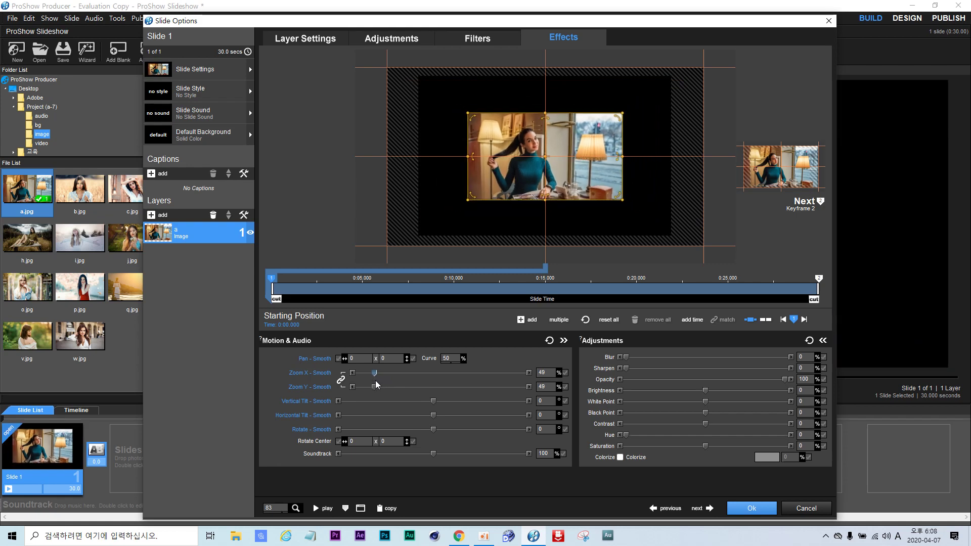
left_click(543, 374)
key("BackSpace")
type("0")
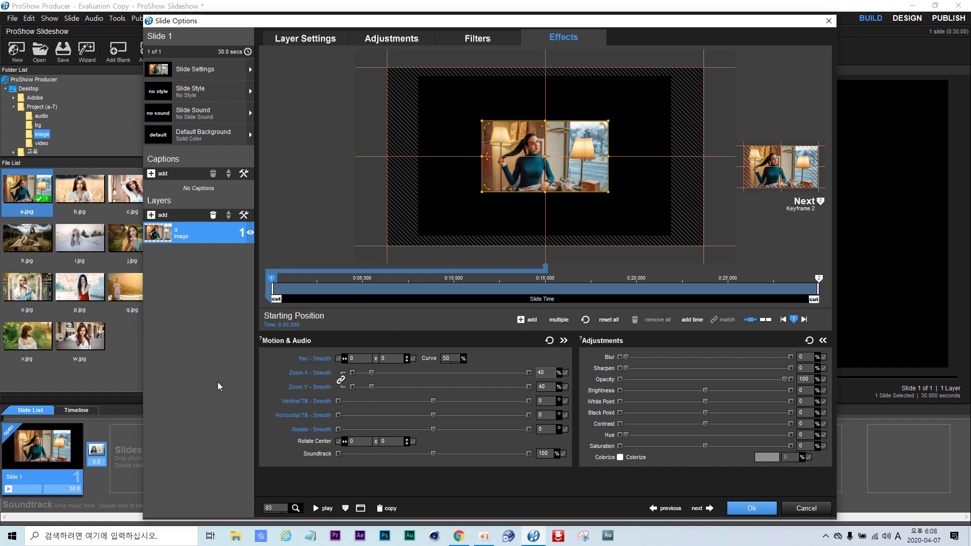
right_click(270, 279)
left_click(322, 397)
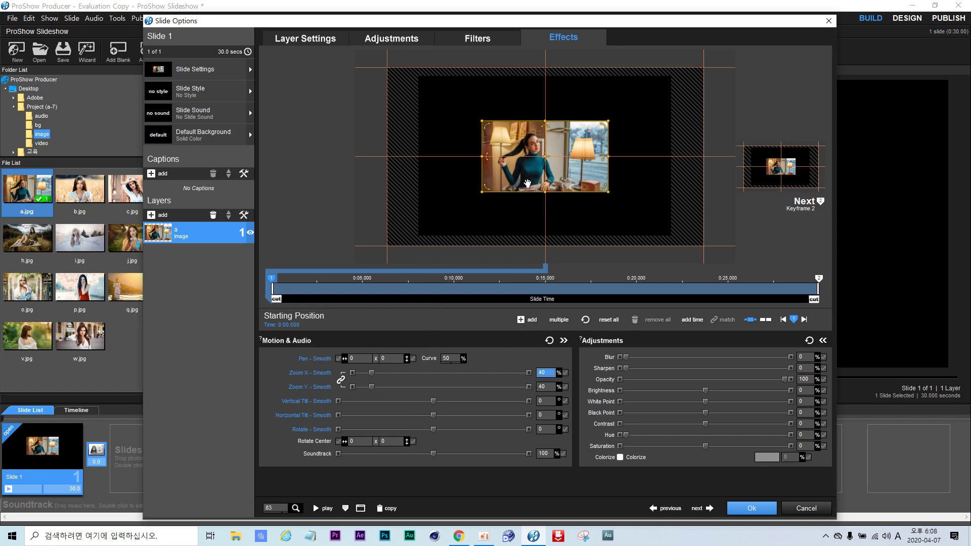
- Duplicate image layer a and move the copy until it sits flush against the original's left edge
right_click(159, 231)
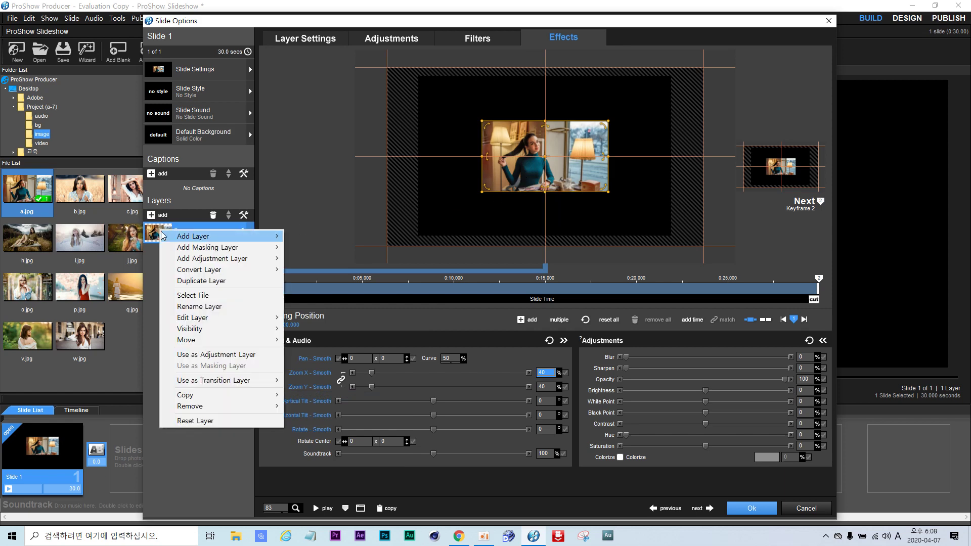
left_click(205, 281)
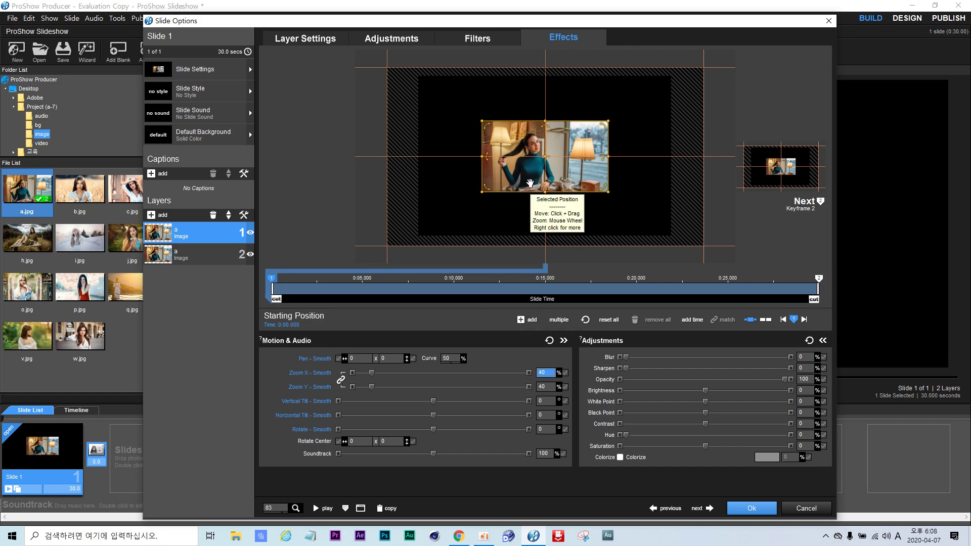
left_click_drag(576, 149, 455, 148)
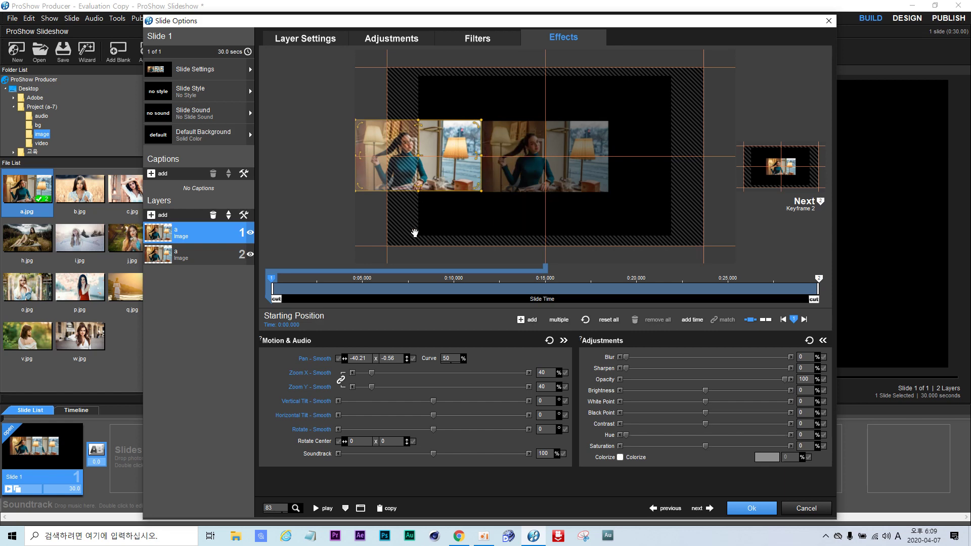
- Set the duplicated layer's pan to exactly -40 horizontally and 0 vertically
left_click(368, 358)
key("BackSpace")
key("BackSpace")
key("BackSpace")
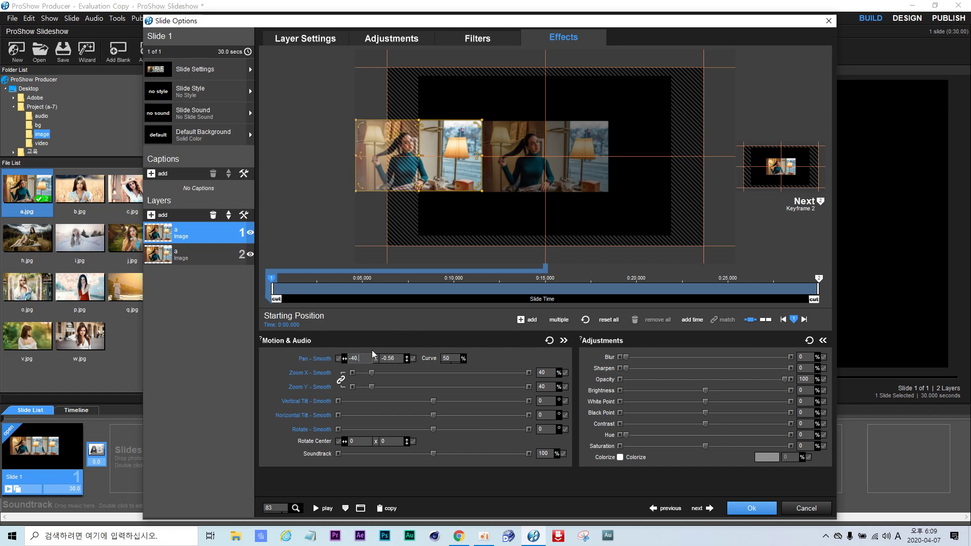
key("Return")
left_click(400, 357)
key("BackSpace")
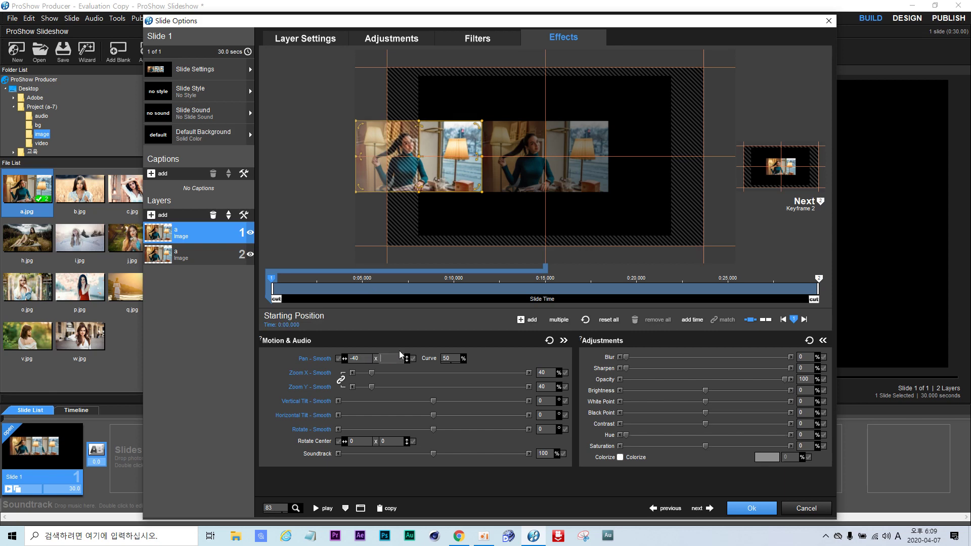
type("0")
key("Return")
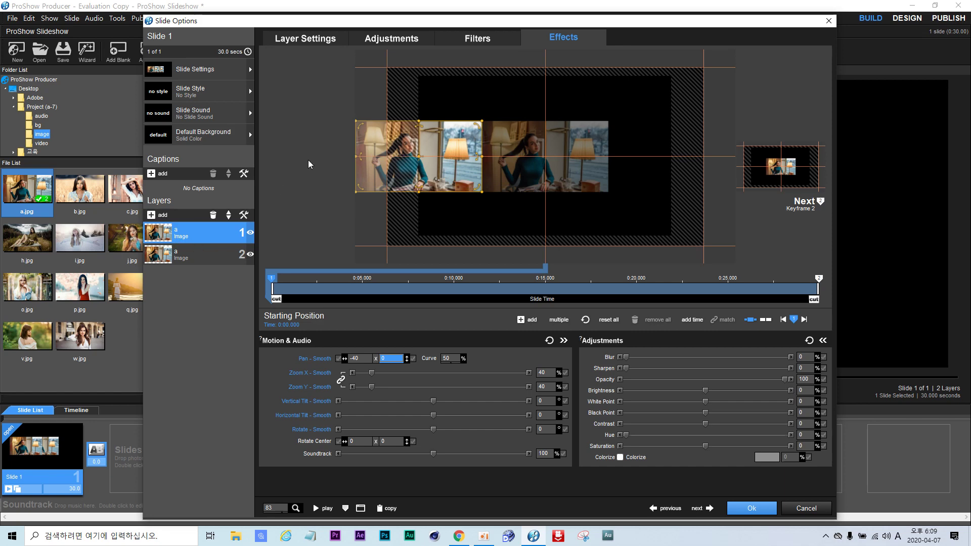
- Replace the duplicated layer's image with b.jpg and compare the selection of both layers in the preview
left_click(389, 39)
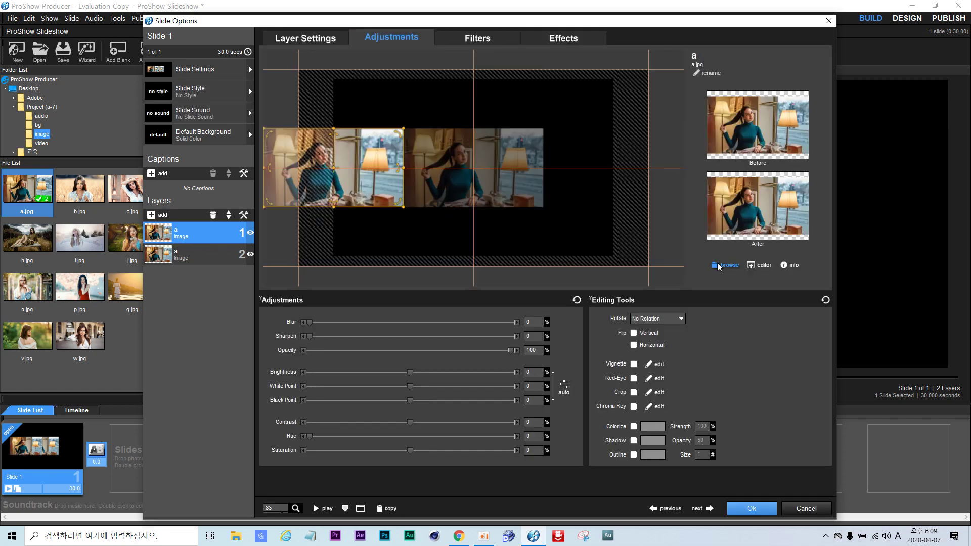
left_click(722, 266)
double_click(315, 129)
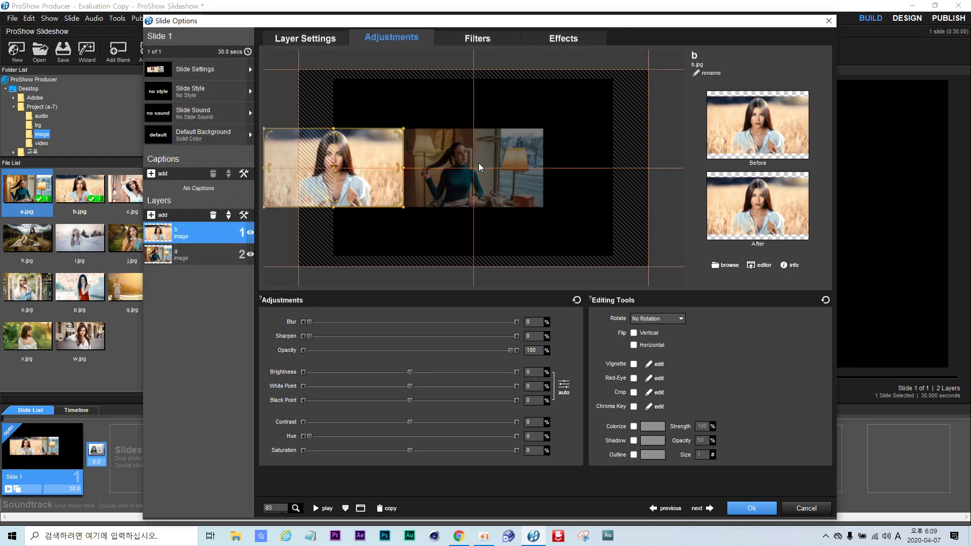
left_click(209, 260)
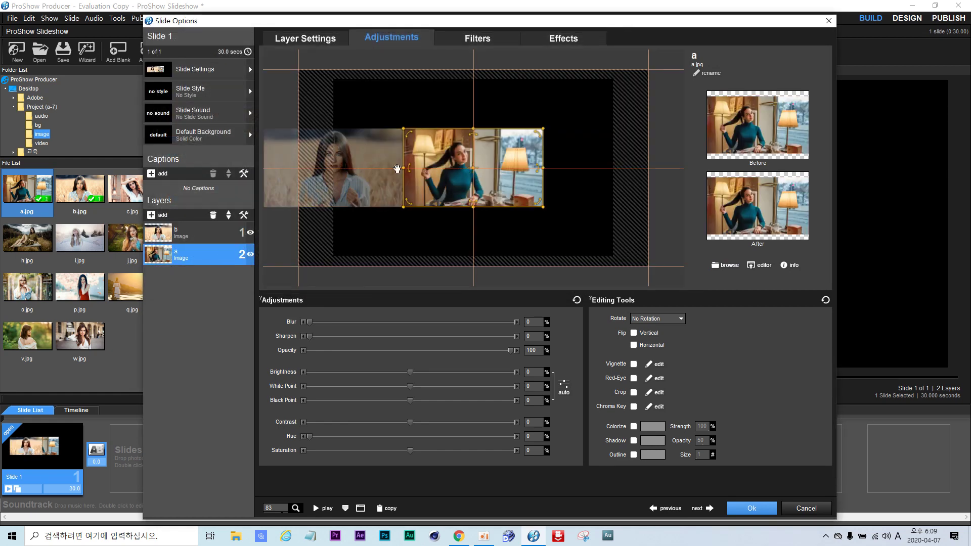
left_click(354, 168)
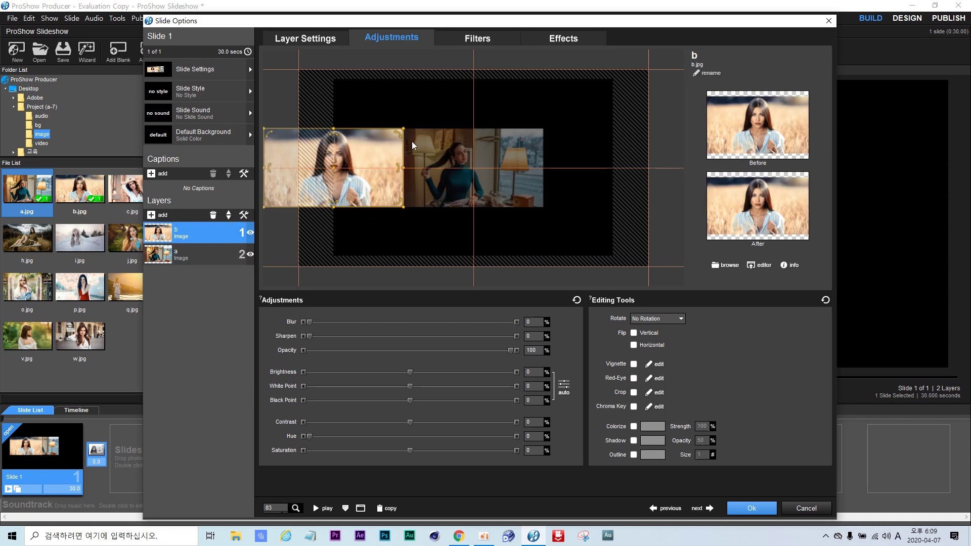
- Set layer b's horizontal pan to 40 in the effects settings, and return it to -40
left_click(562, 38)
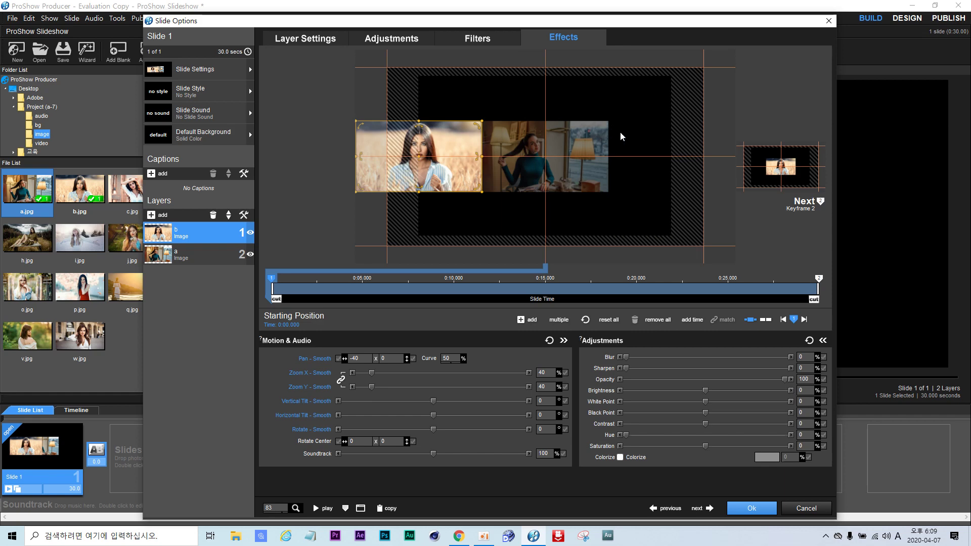
left_click(354, 357)
left_click(349, 359)
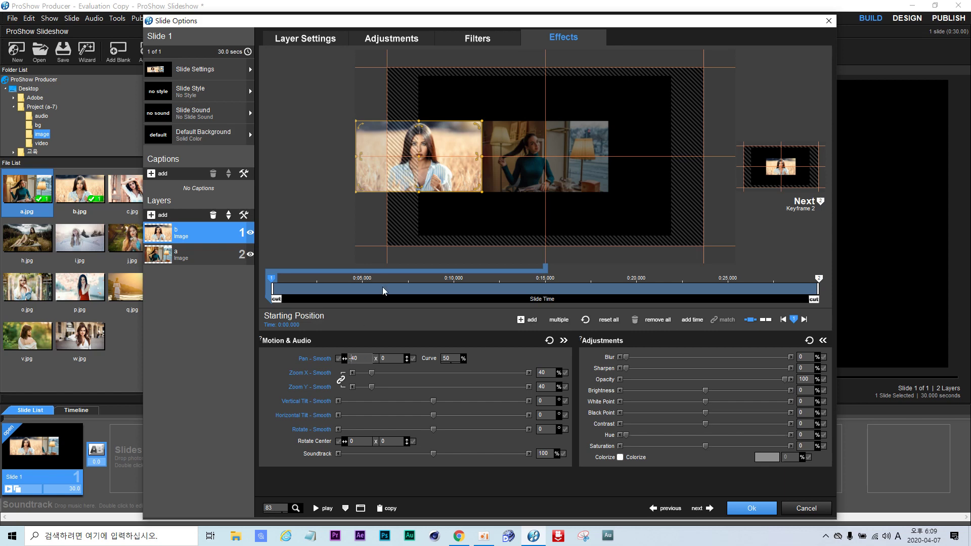
key("Delete")
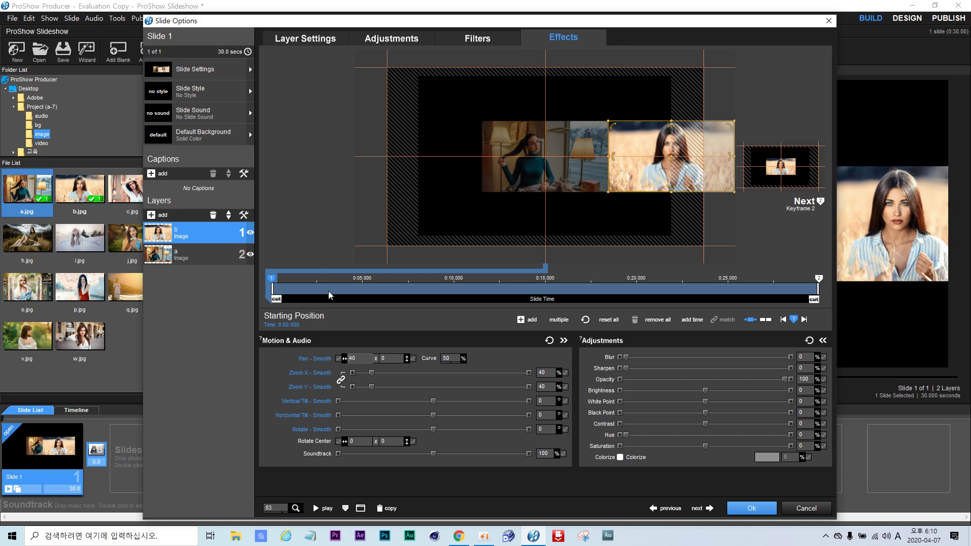
left_click(350, 358)
type("-")
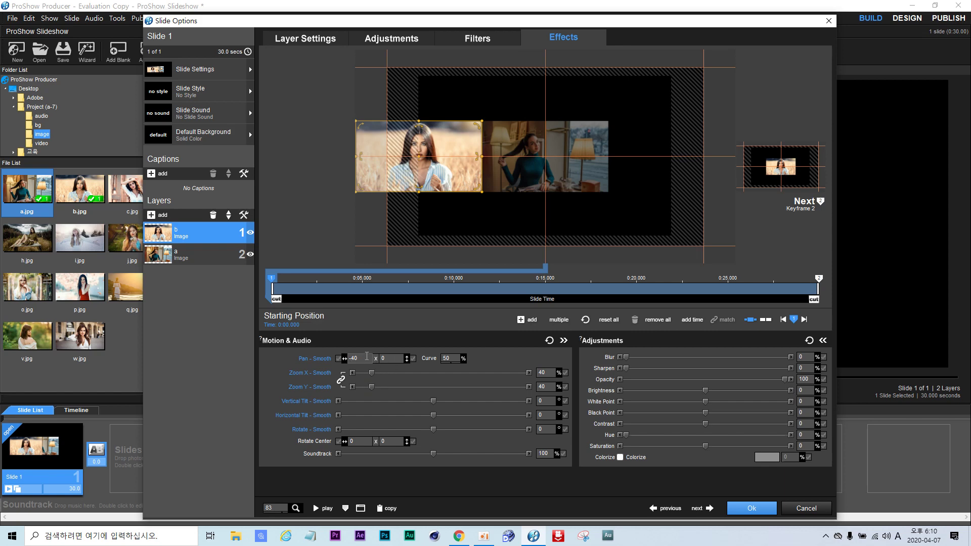
- Set layer b's horizontal pan to 0 and try its vertical pan at -40 and 40
key("BackSpace")
key("BackSpace")
key("BackSpace")
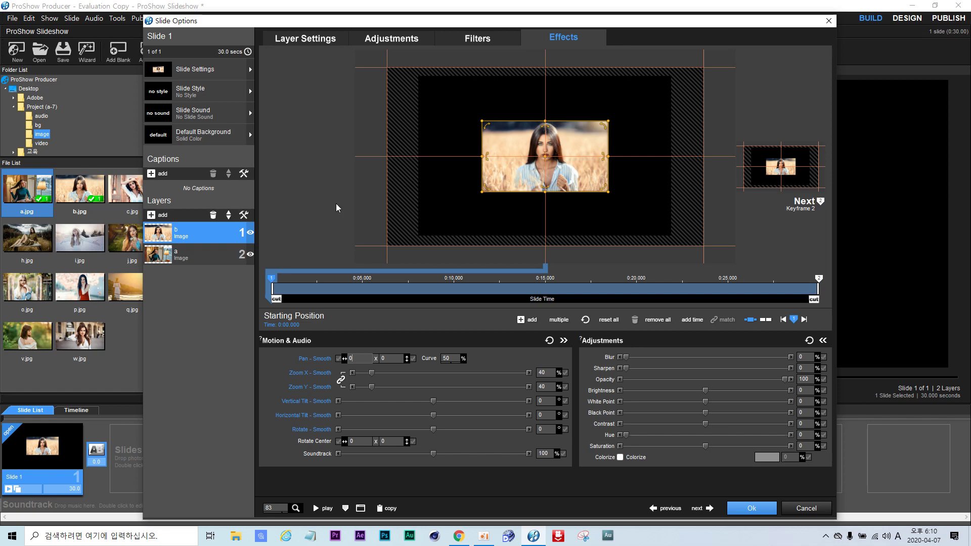
left_click(389, 359)
type("-40")
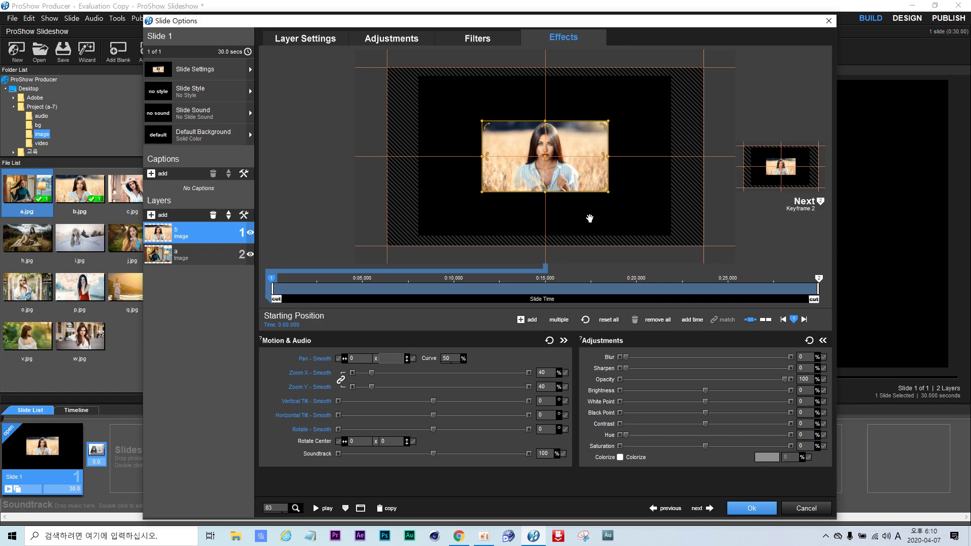
key("Return")
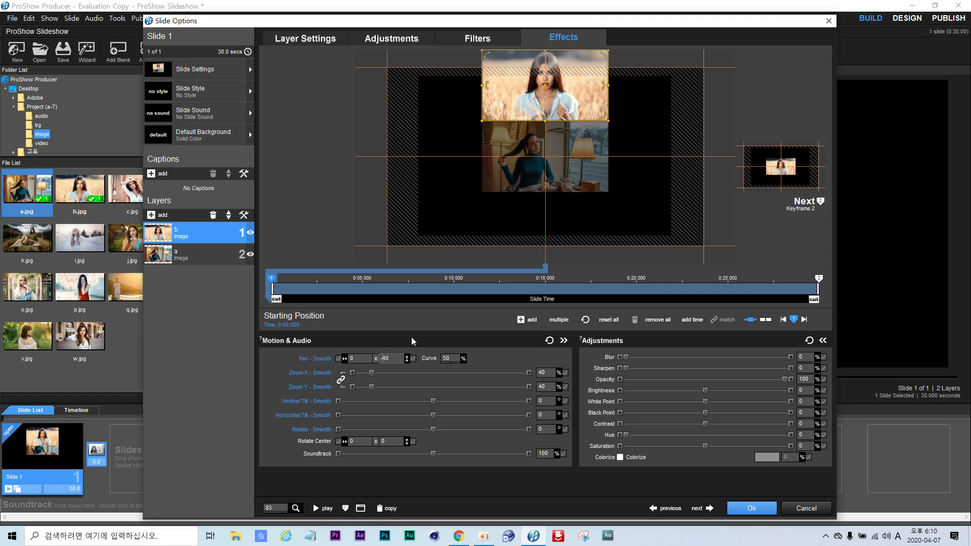
key("Delete")
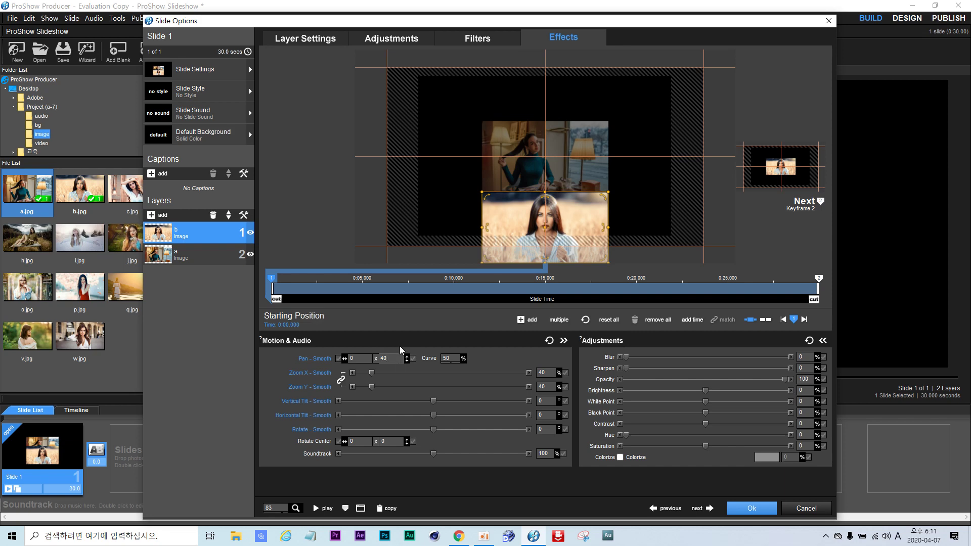
- Clear layer b's vertical pan and delete the layer from the slide
key("BackSpace")
key("BackSpace")
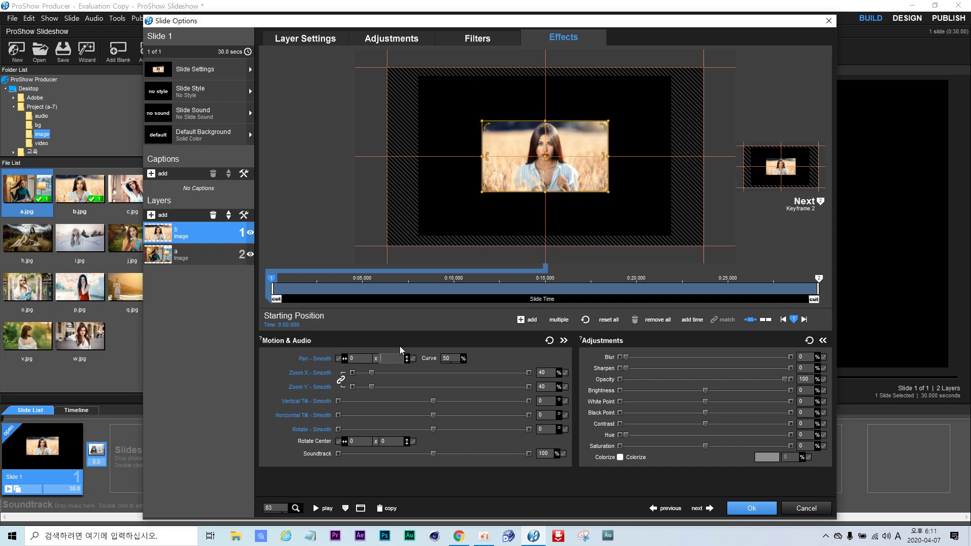
left_click(213, 216)
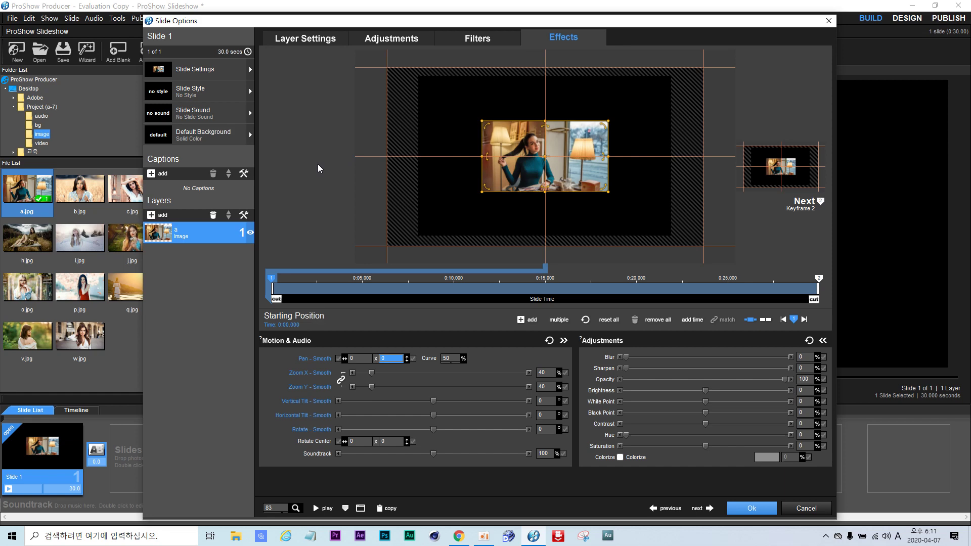
- Add a modifier to layer a's horizontal pan that takes its amount from the Linear Ramp function
left_click(364, 358)
right_click(362, 359)
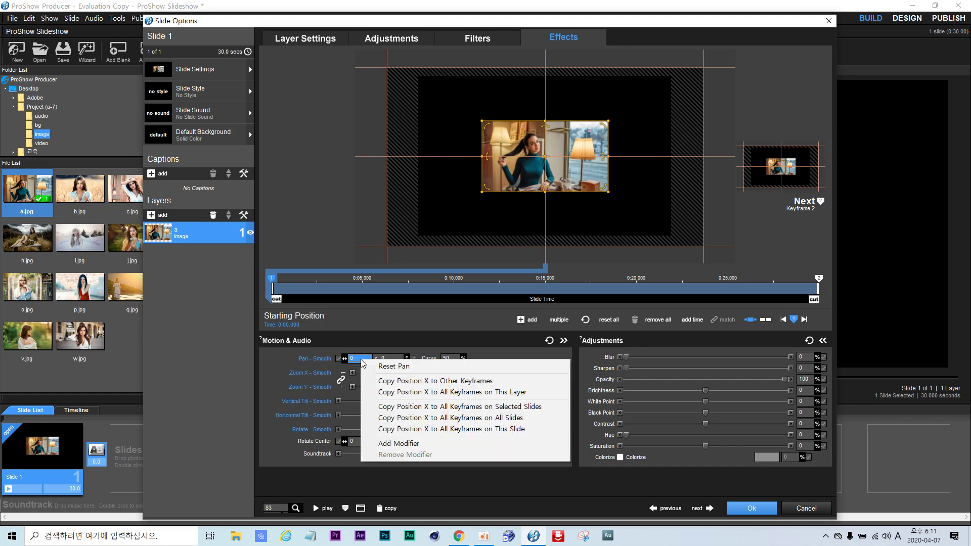
left_click(410, 444)
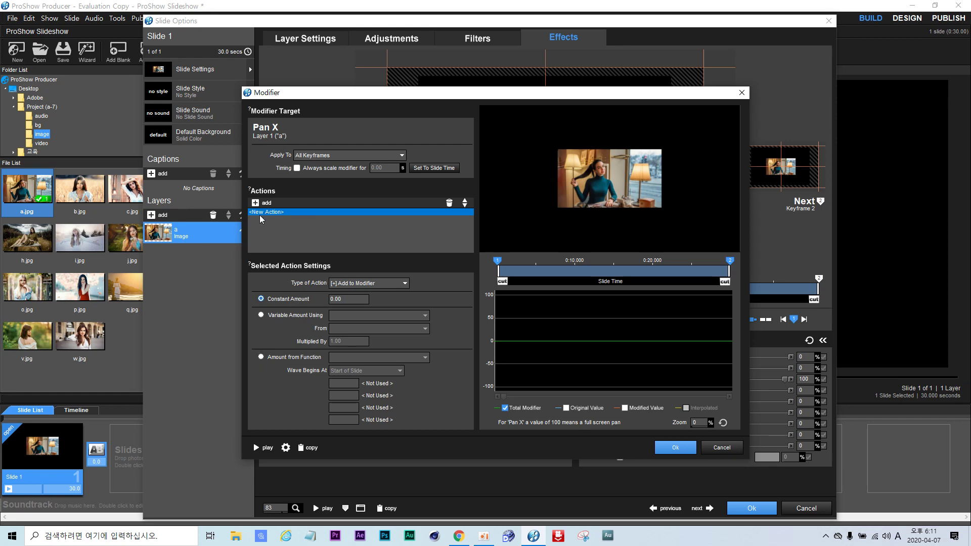
left_click(262, 357)
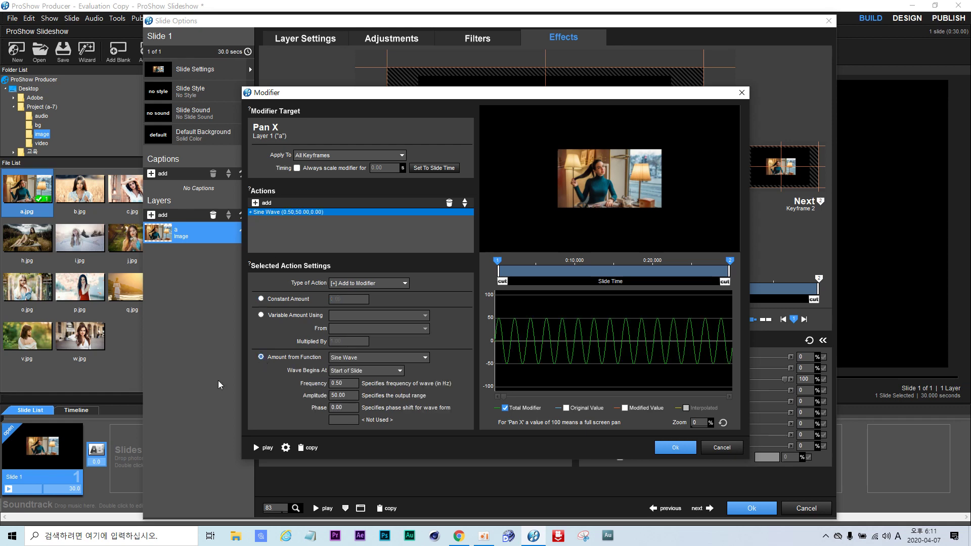
left_click(424, 359)
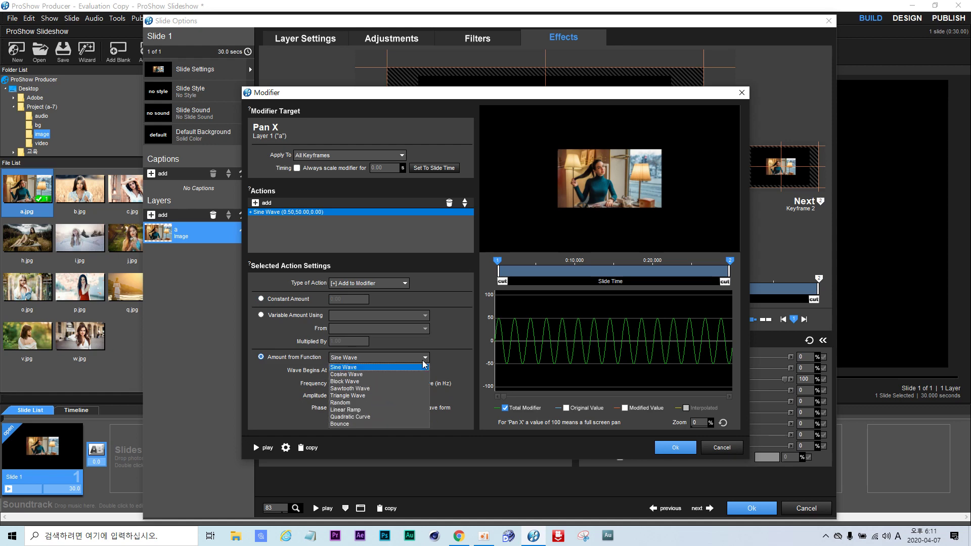
left_click(366, 410)
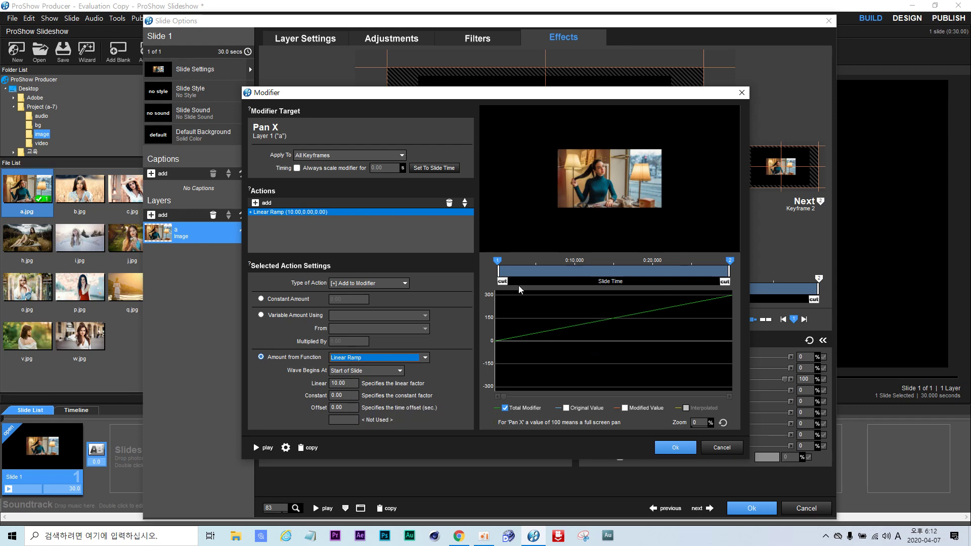
- Set the ramp's linear factor to -5, accept the modifier, and play the slide preview to check the motion
double_click(351, 386)
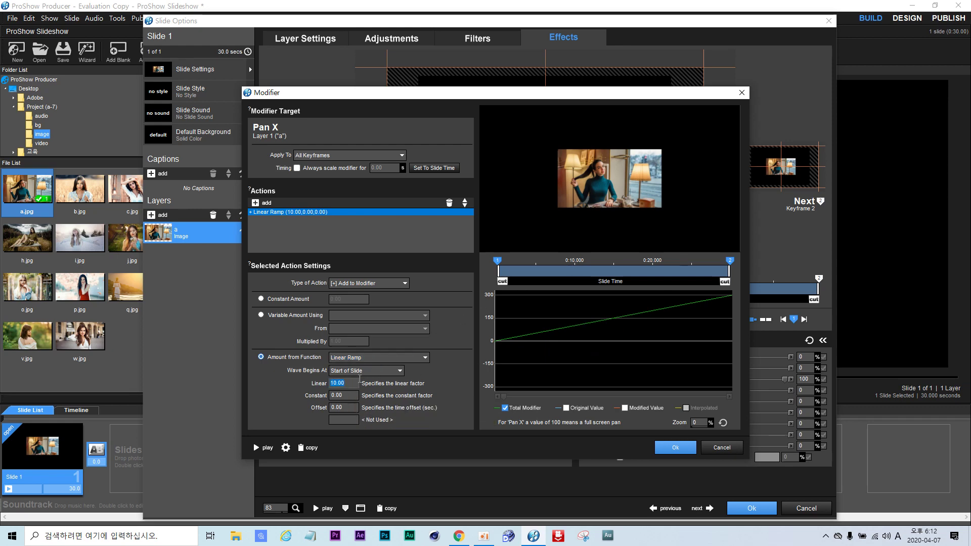
key("BackSpace")
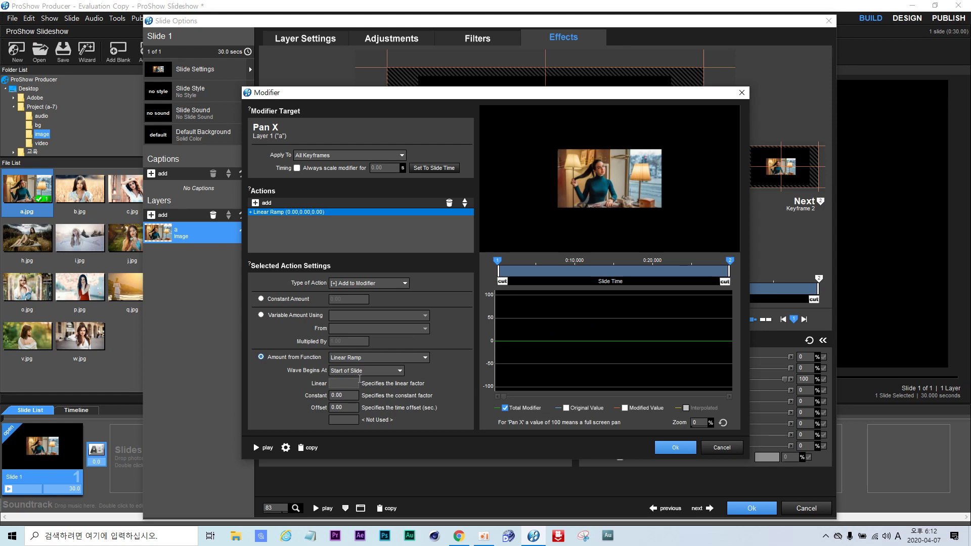
type("-5")
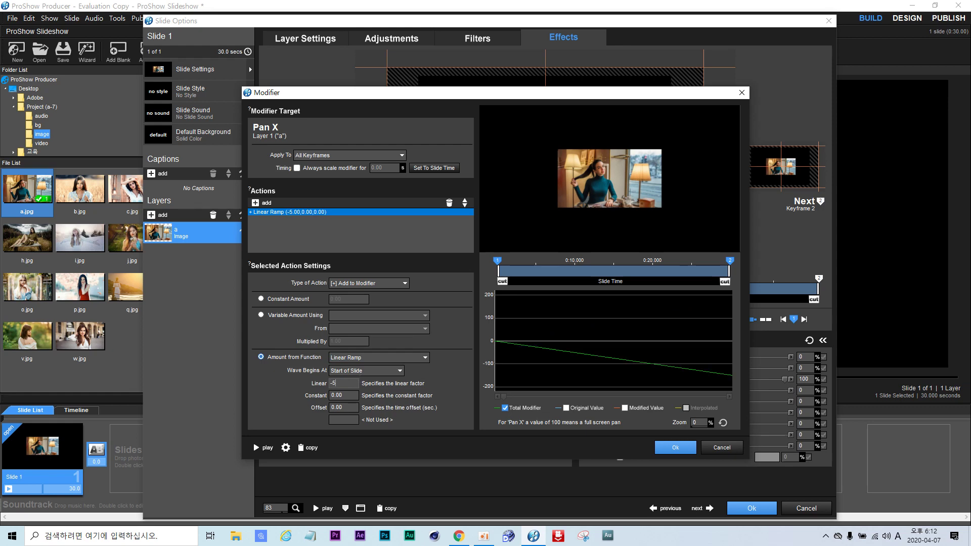
left_click(666, 447)
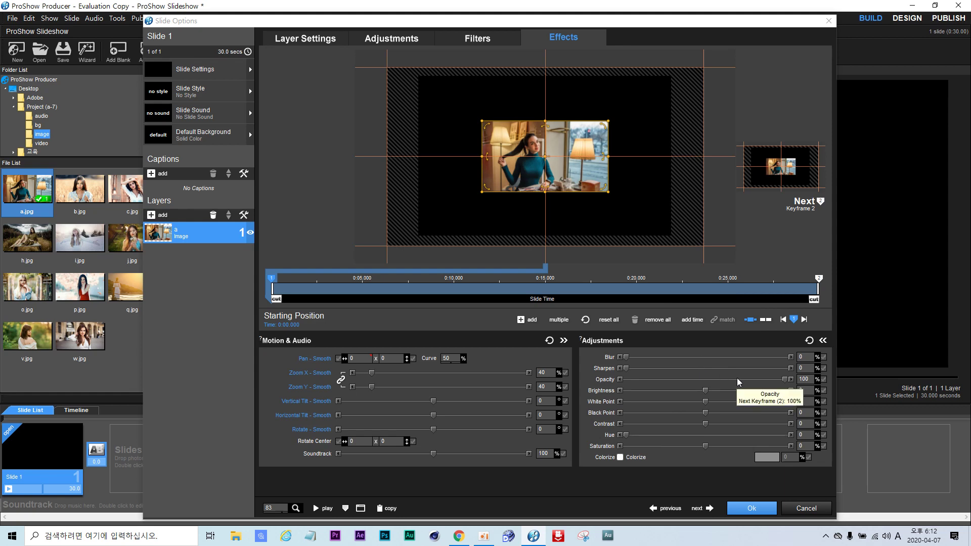
left_click(315, 508)
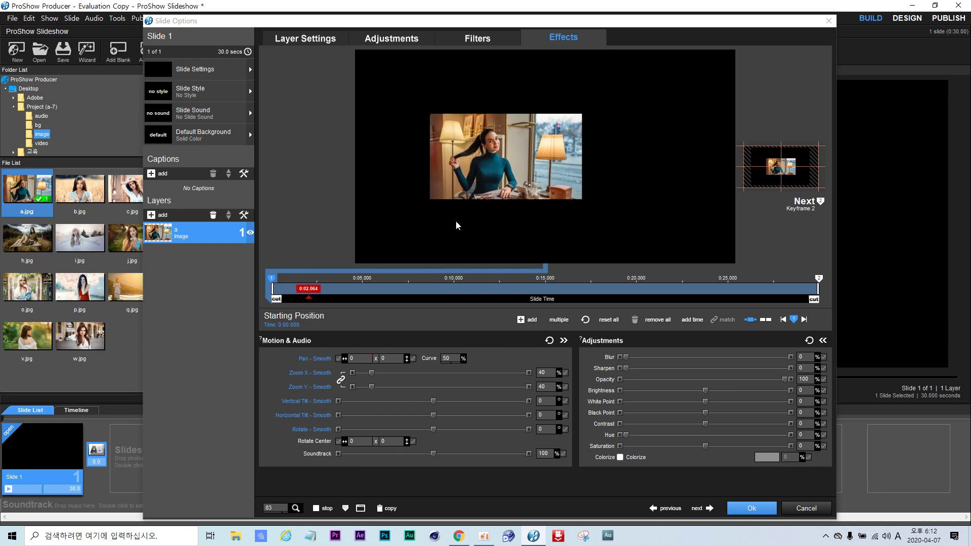
left_click(315, 508)
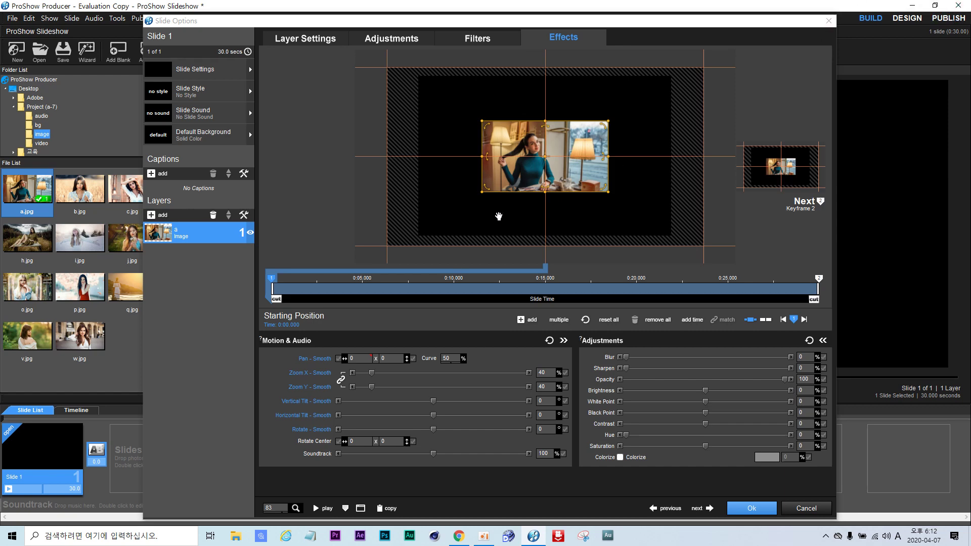
- Duplicate layer a three times so the slide has four identical layers
right_click(173, 239)
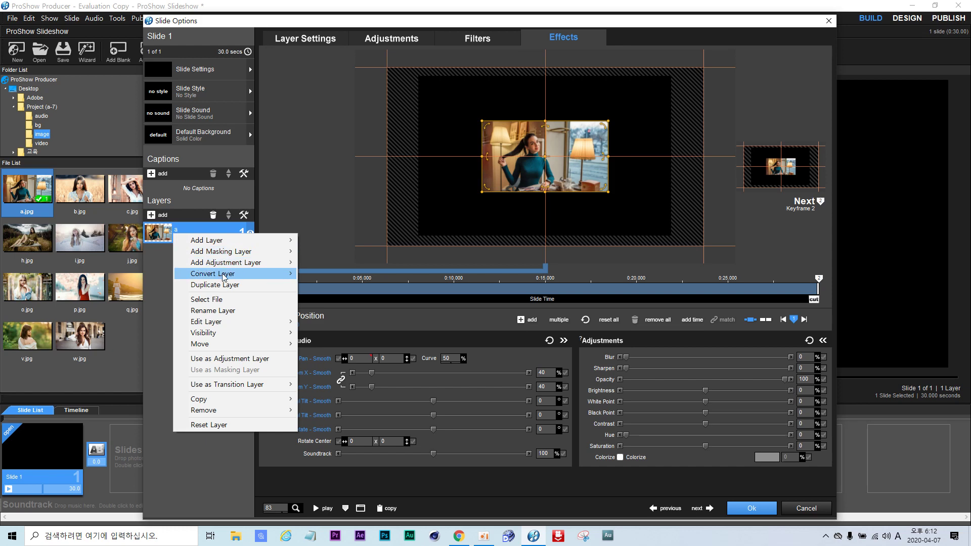
left_click(226, 286)
right_click(194, 233)
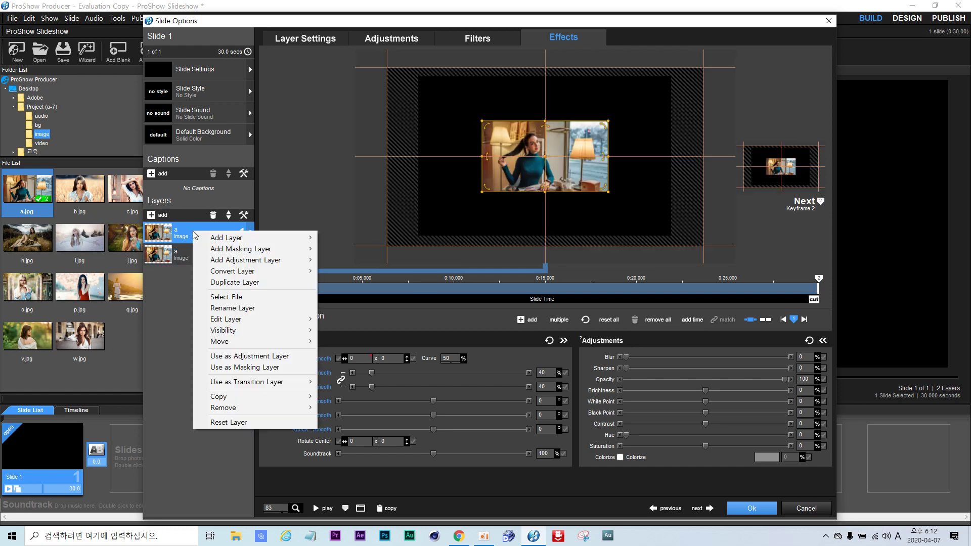
left_click(227, 281)
right_click(199, 232)
left_click(235, 282)
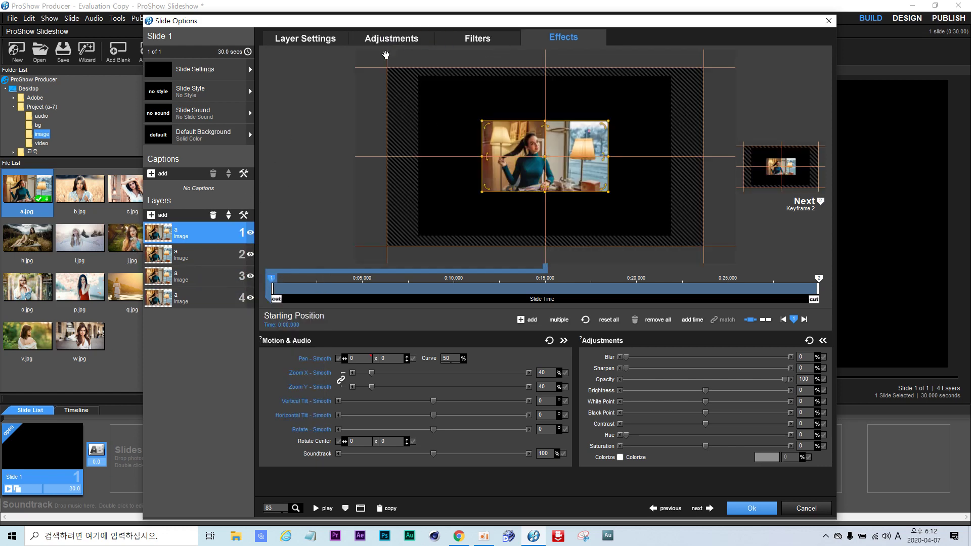
- Replace the images of layers 1, 2 and 3 with b, c and d from the image folder
right_click(188, 237)
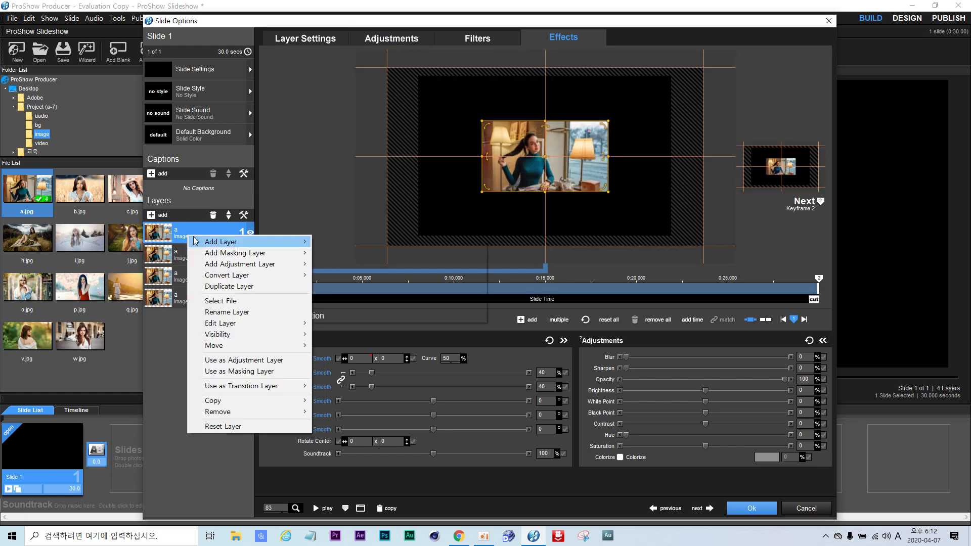
left_click(230, 301)
left_click(316, 117)
double_click(316, 116)
right_click(185, 259)
left_click(228, 320)
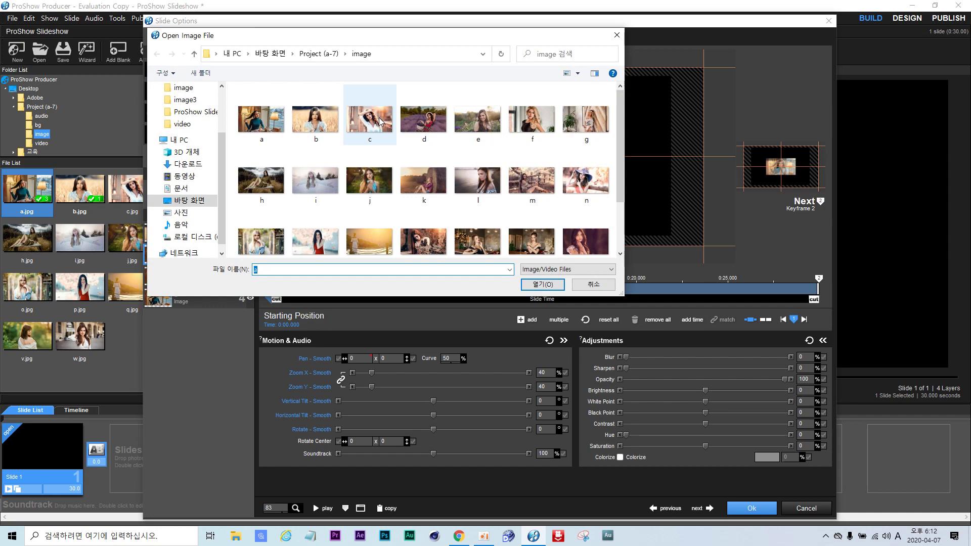
double_click(380, 121)
right_click(193, 273)
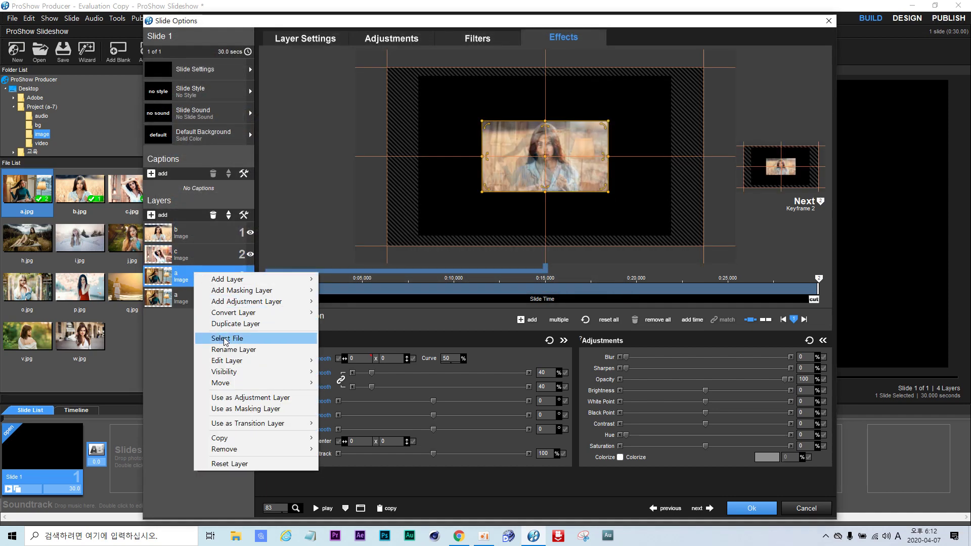
left_click(223, 337)
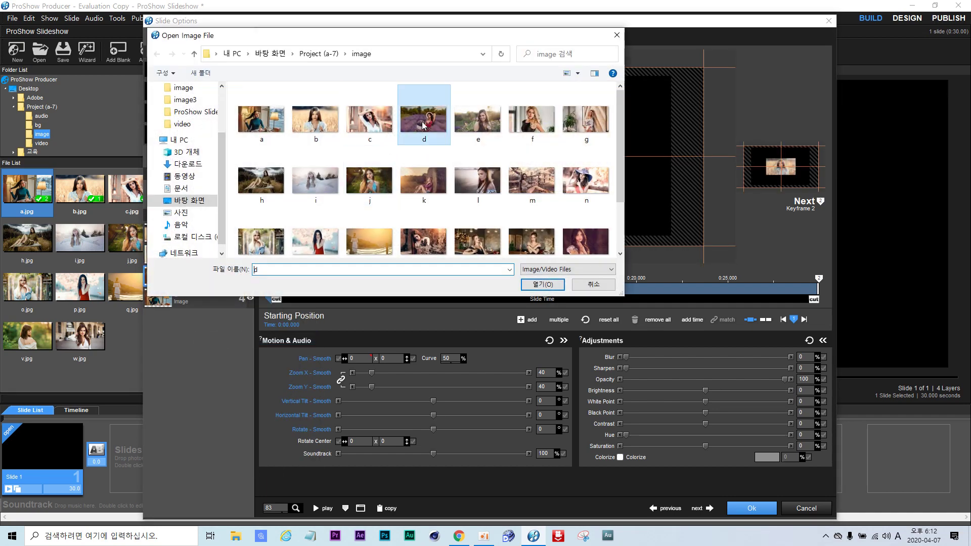
double_click(424, 126)
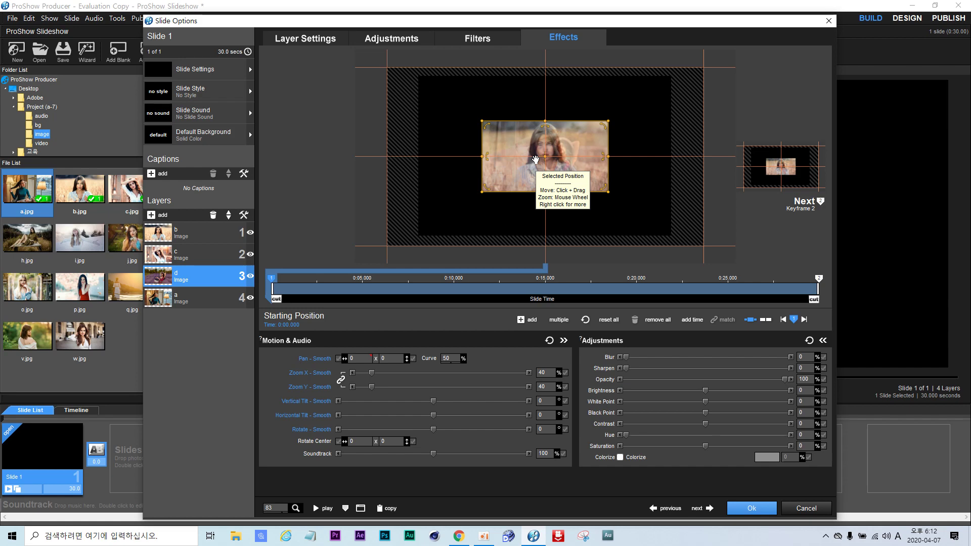
- Inspect layer b's horizontal pan modifier and close it without changes
left_click(156, 231)
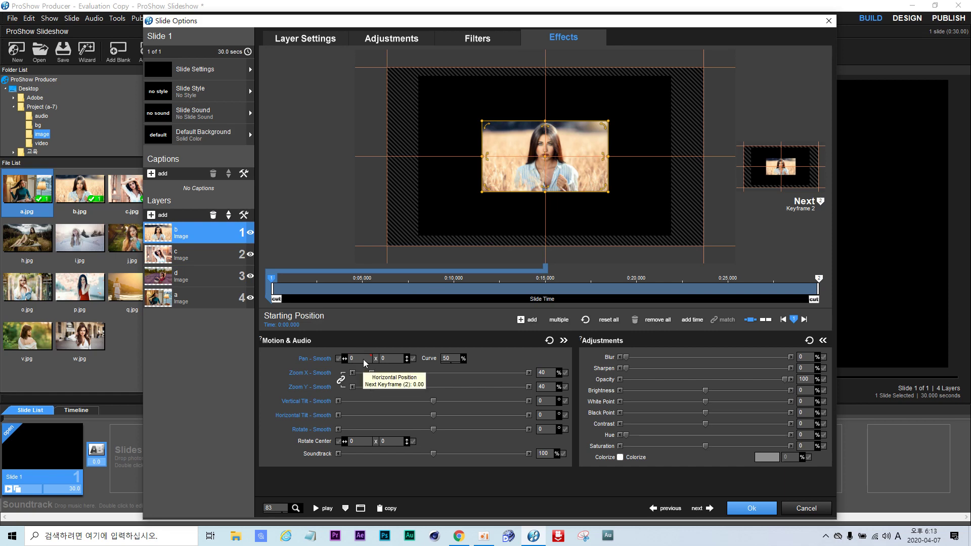
right_click(364, 362)
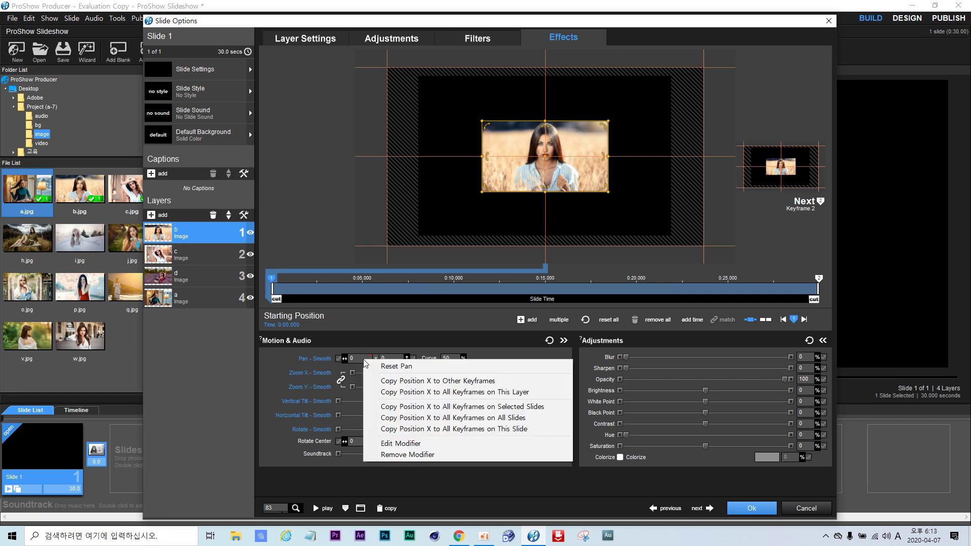
left_click(403, 444)
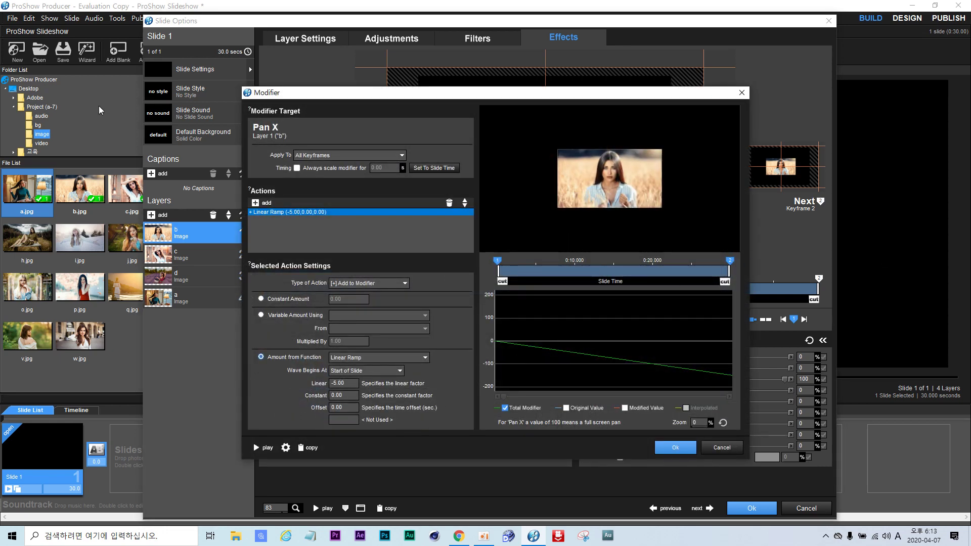
left_click(722, 448)
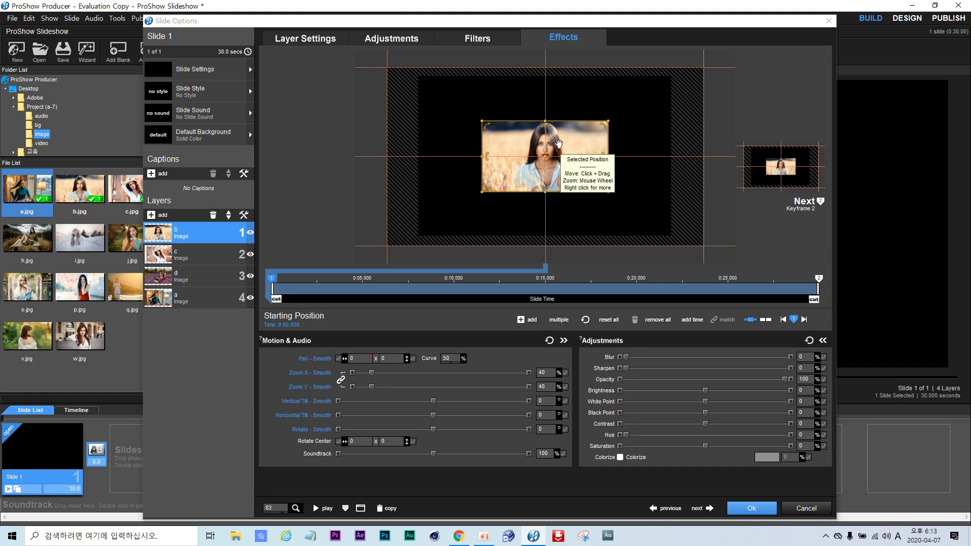
- Add an action with a constant amount of 120 to layer b's horizontal pan modifier and accept it
right_click(356, 359)
left_click(395, 443)
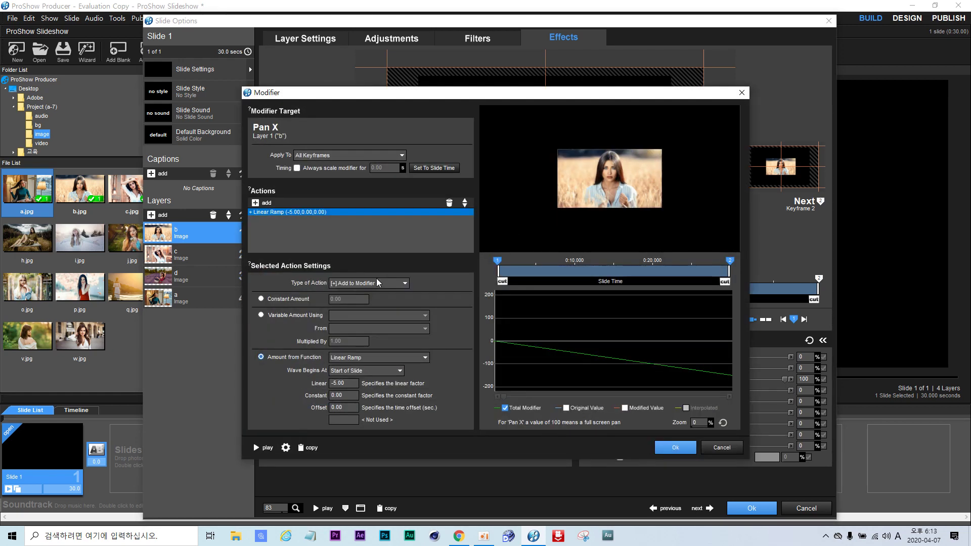
left_click(257, 202)
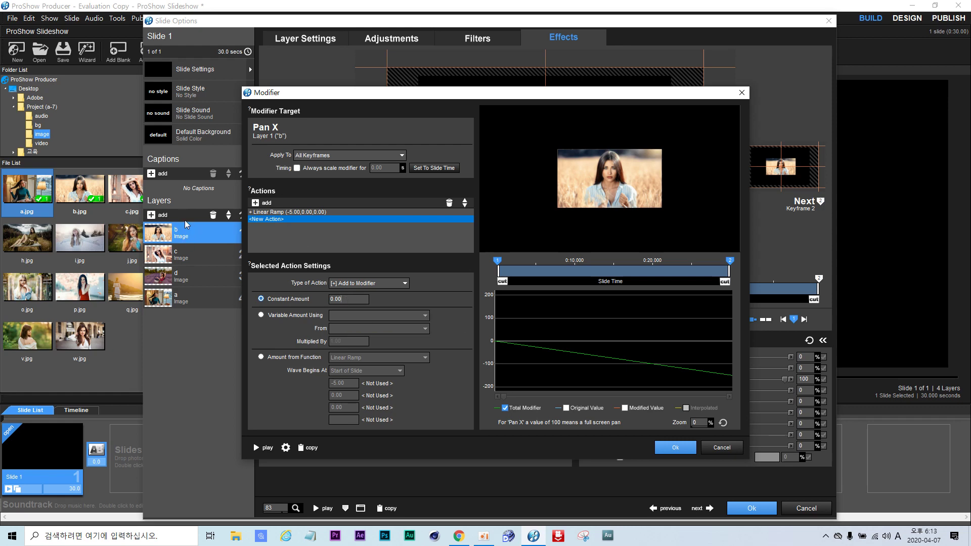
key("BackSpace")
key("BackSpace")
key("BackSpace")
key("BackSpace")
type("120")
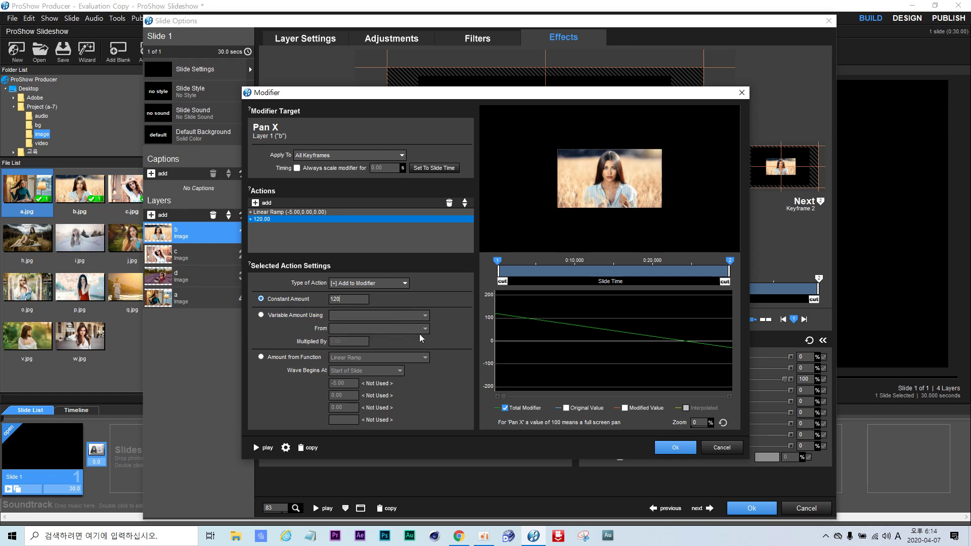
left_click(689, 450)
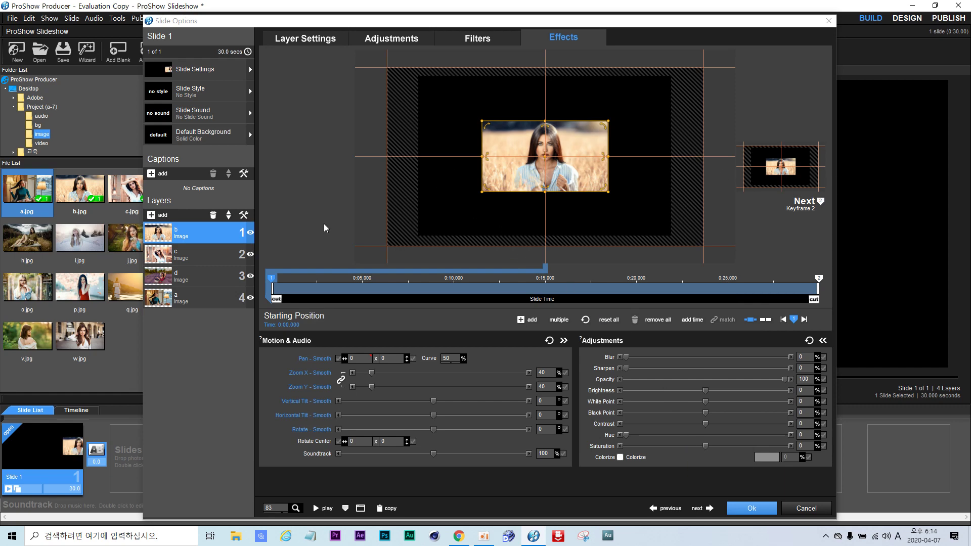
left_click(195, 253)
right_click(363, 358)
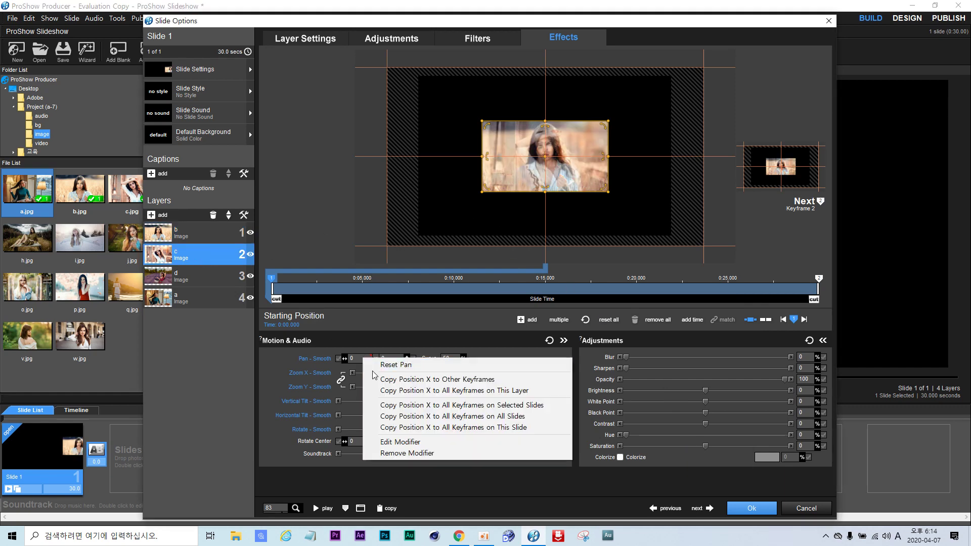
left_click(394, 442)
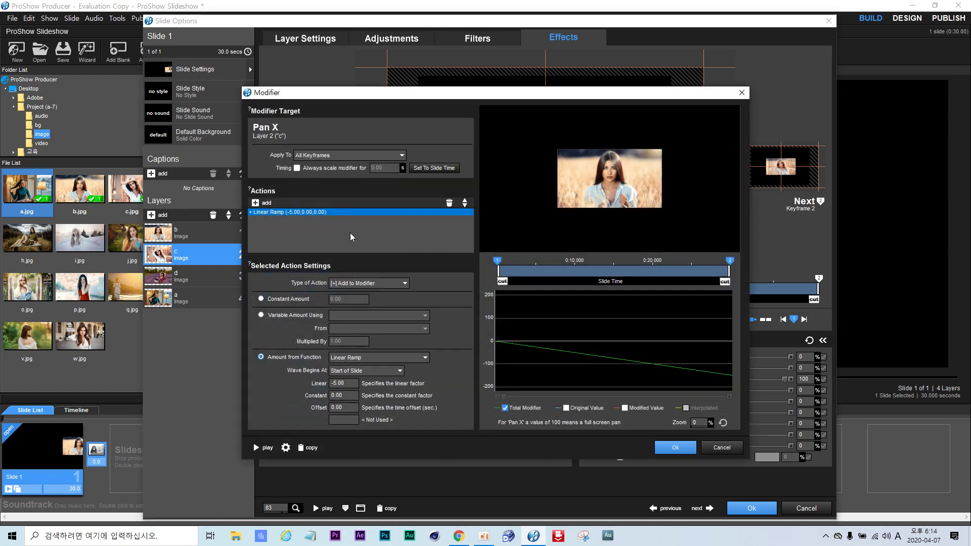
left_click(256, 203)
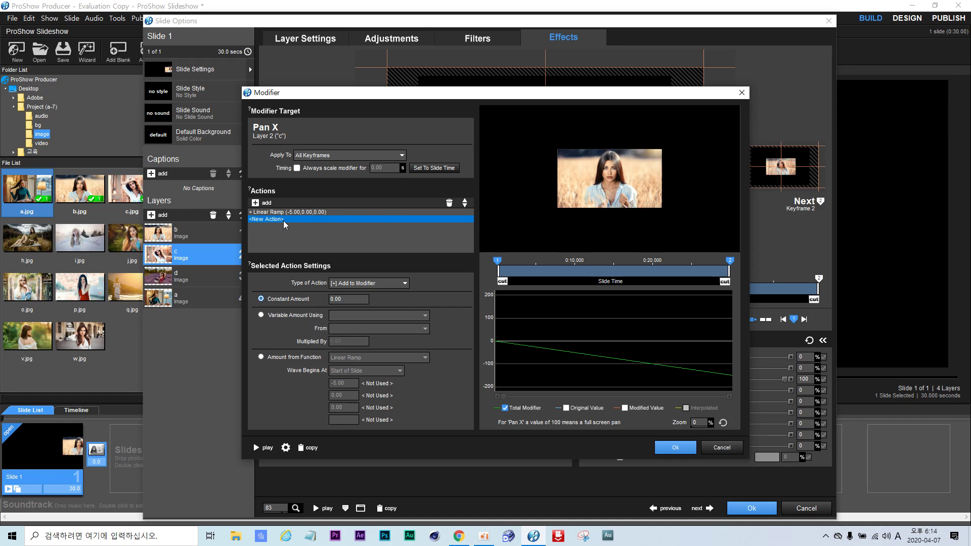
left_click(717, 449)
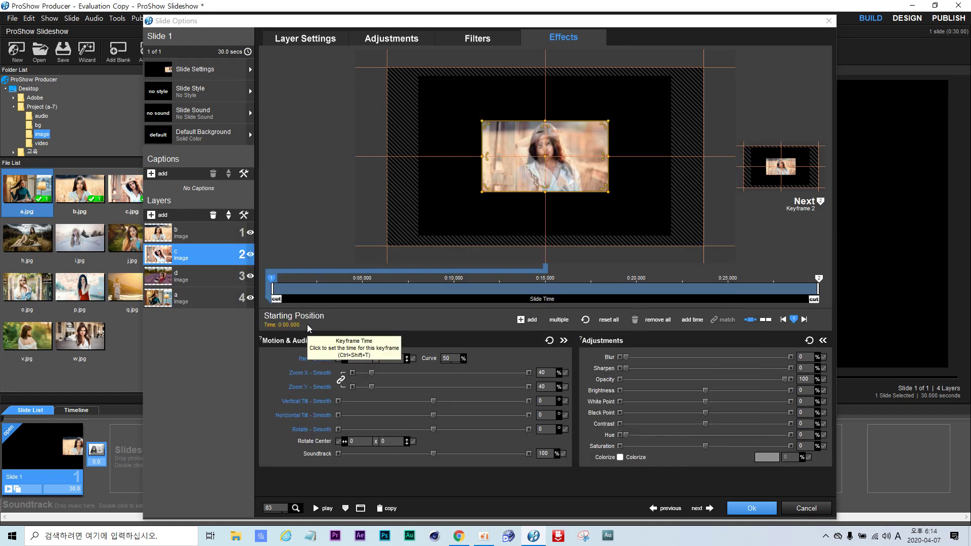
- Change the constant amount in layer b's horizontal pan modifier to 140 and accept the modifier
left_click(185, 241)
right_click(362, 359)
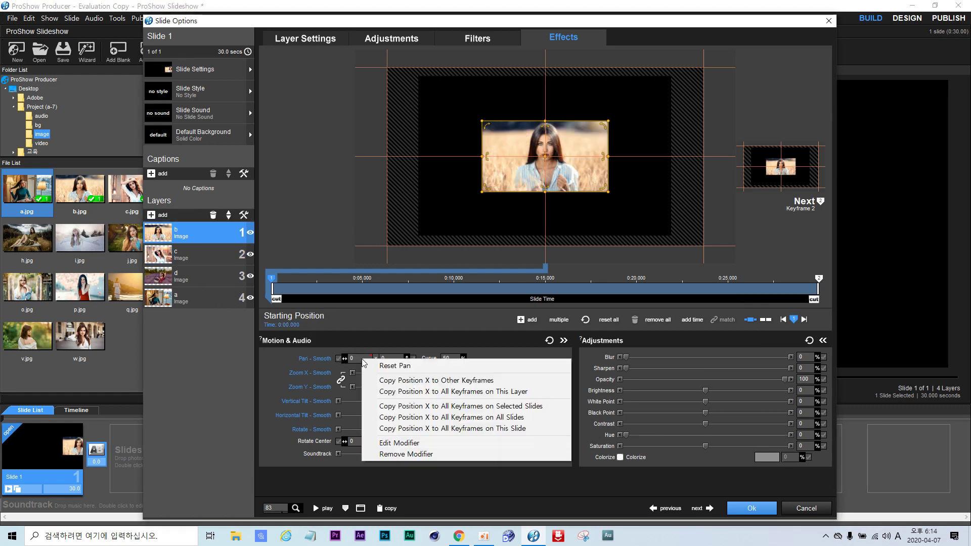
left_click(400, 443)
left_click(272, 219)
left_click(349, 299)
key("BackSpace")
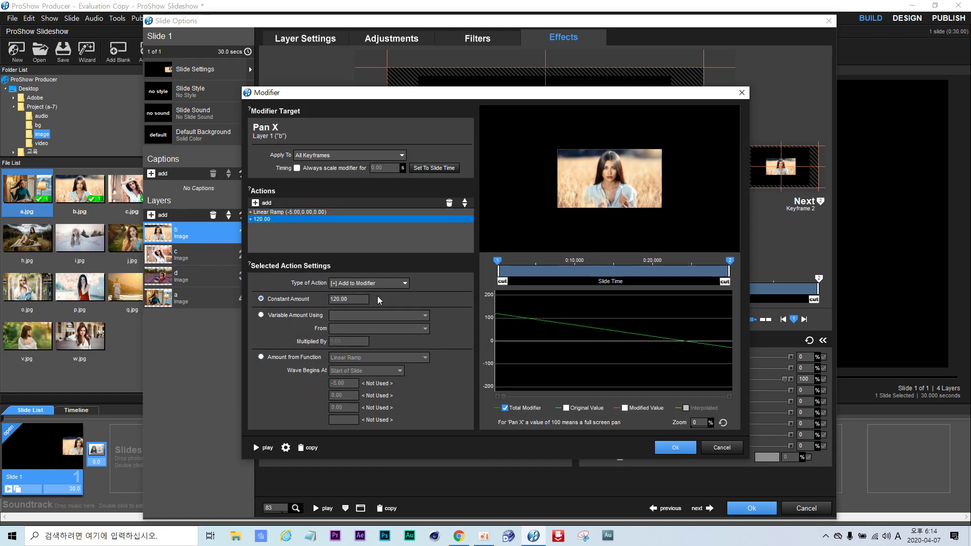
key("BackSpace")
key("BackSpace")
key("BackSpace")
key("BackSpace")
key("BackSpace")
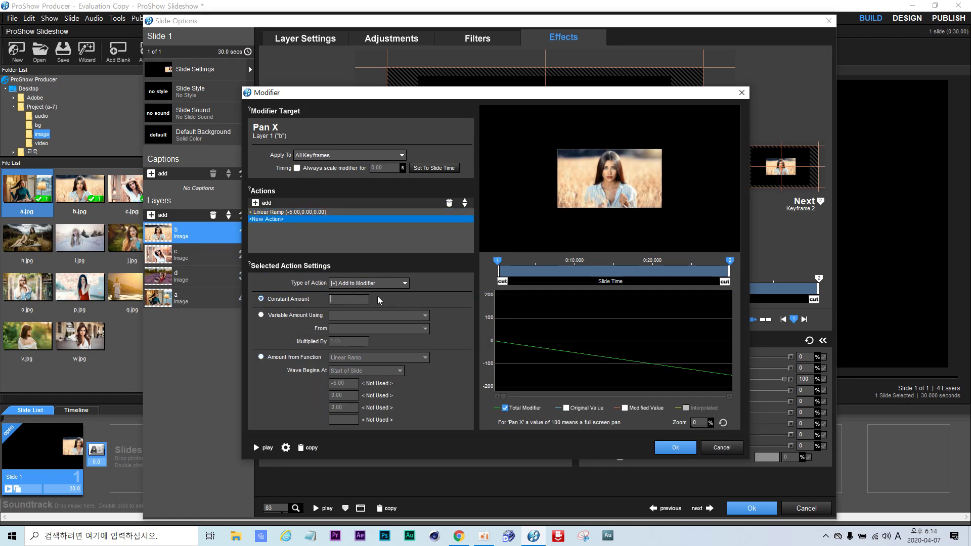
type("140")
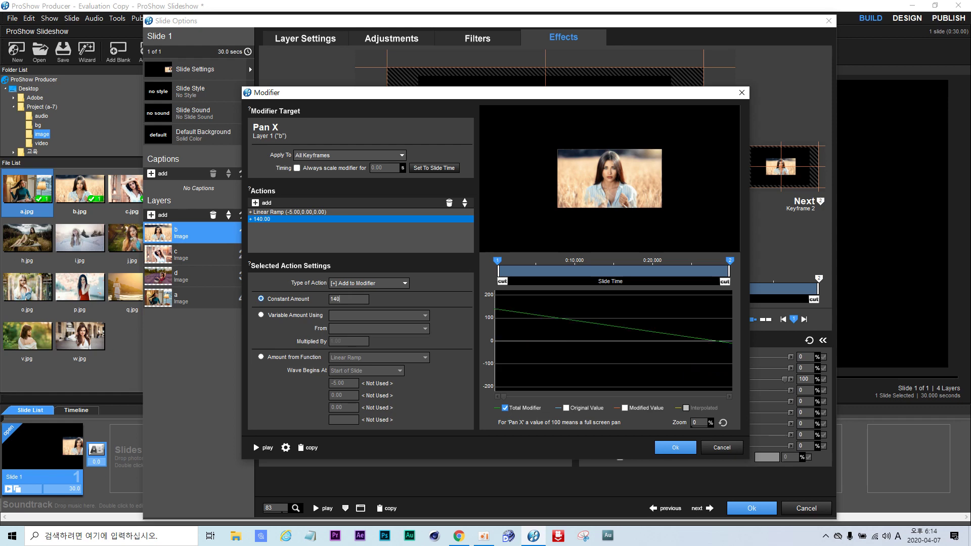
left_click(666, 445)
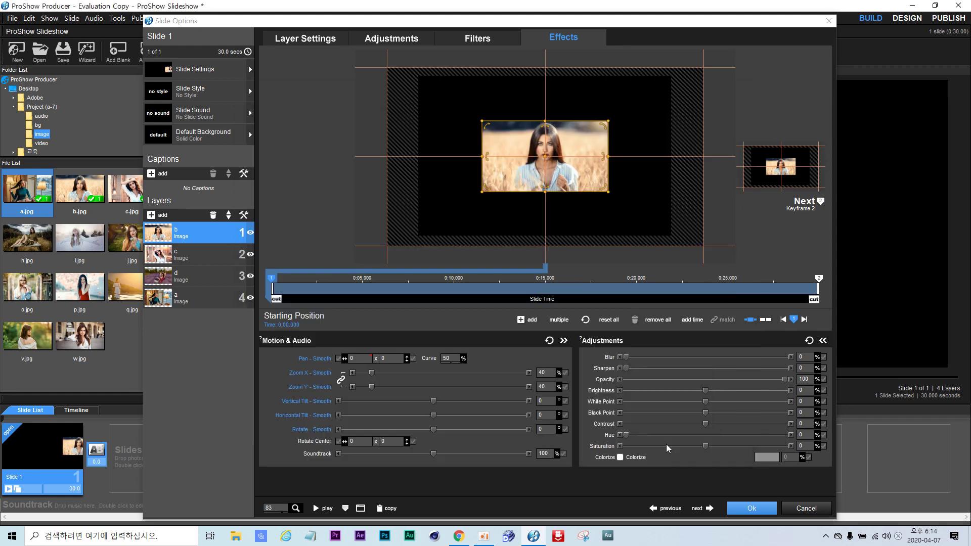
- Add an action with a constant amount of 100 to layer c's horizontal pan modifier and accept it
left_click(191, 256)
right_click(360, 360)
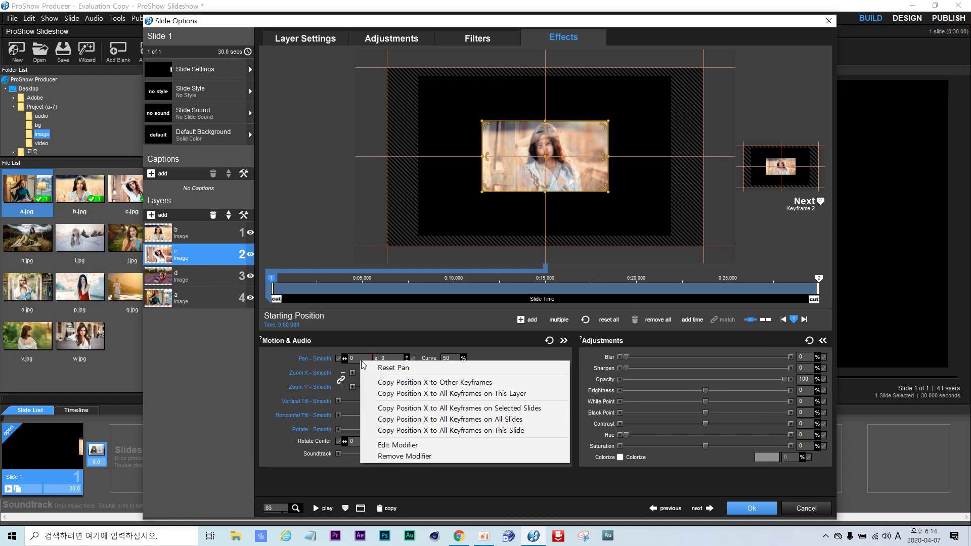
left_click(406, 445)
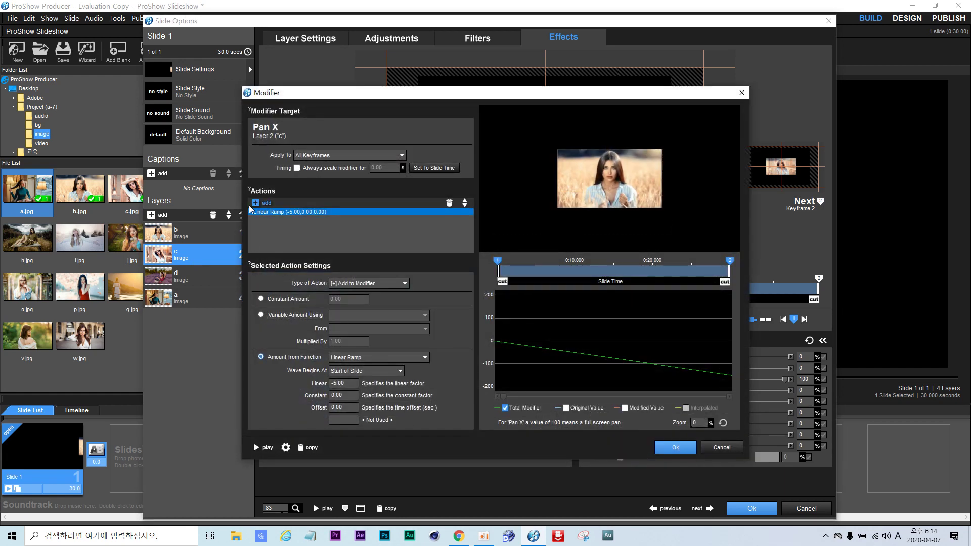
left_click(255, 203)
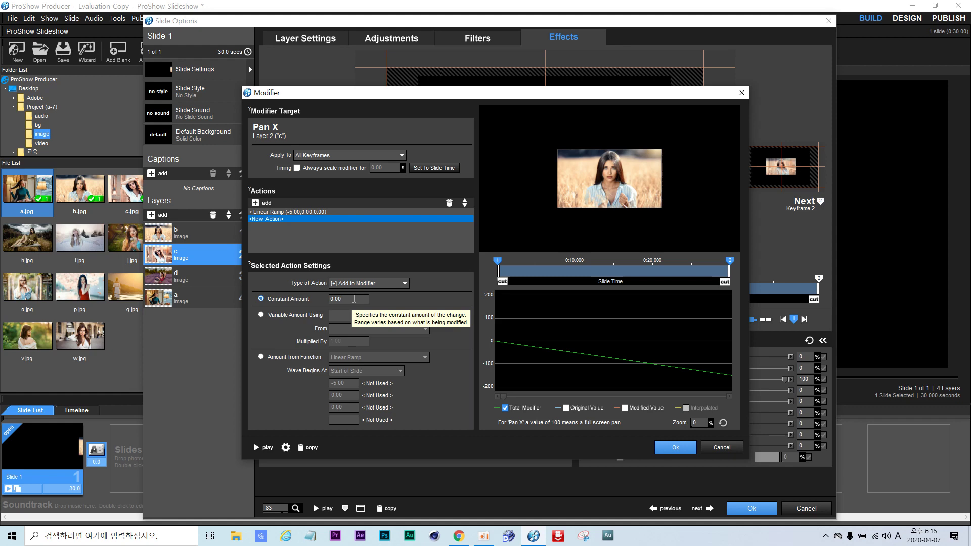
key("BackSpace")
key("BackSpace")
key("BackSpace")
key("BackSpace")
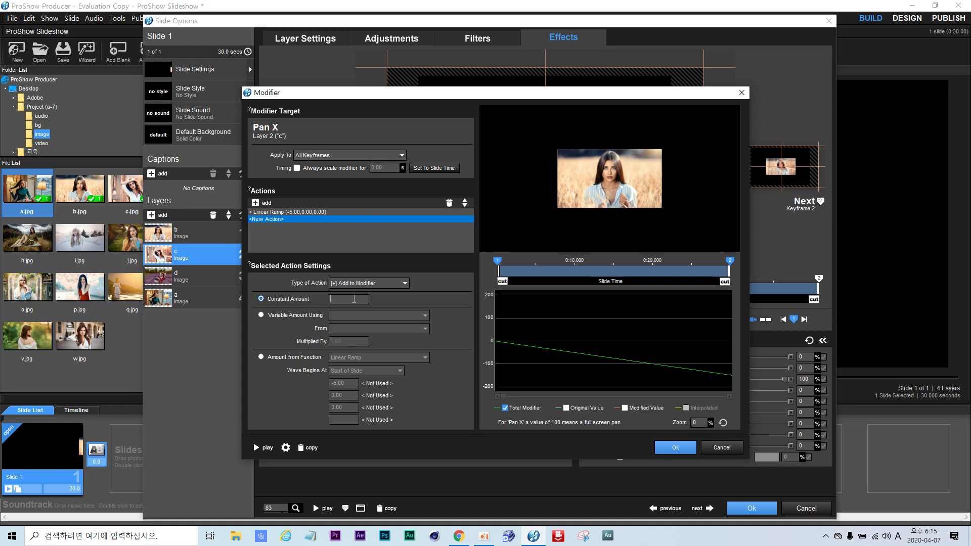
type("100")
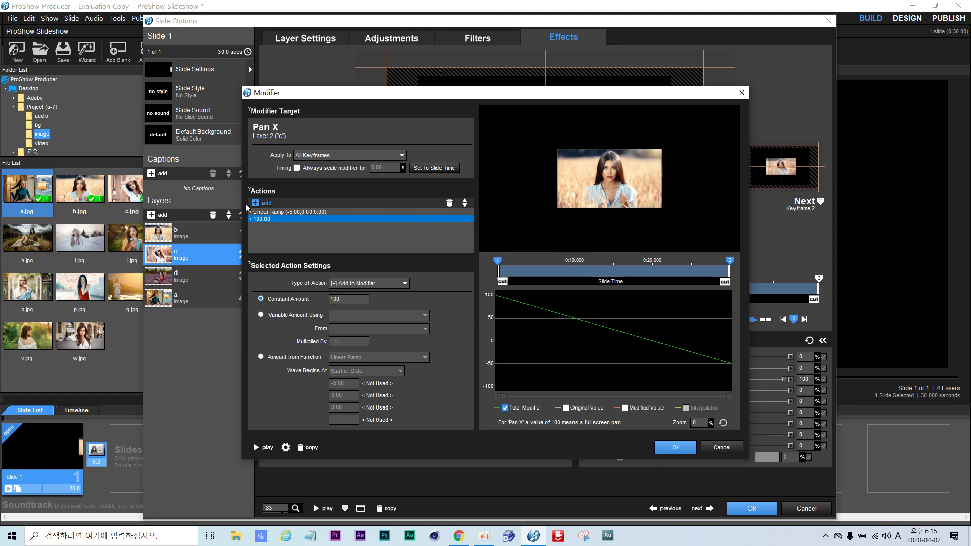
left_click(675, 448)
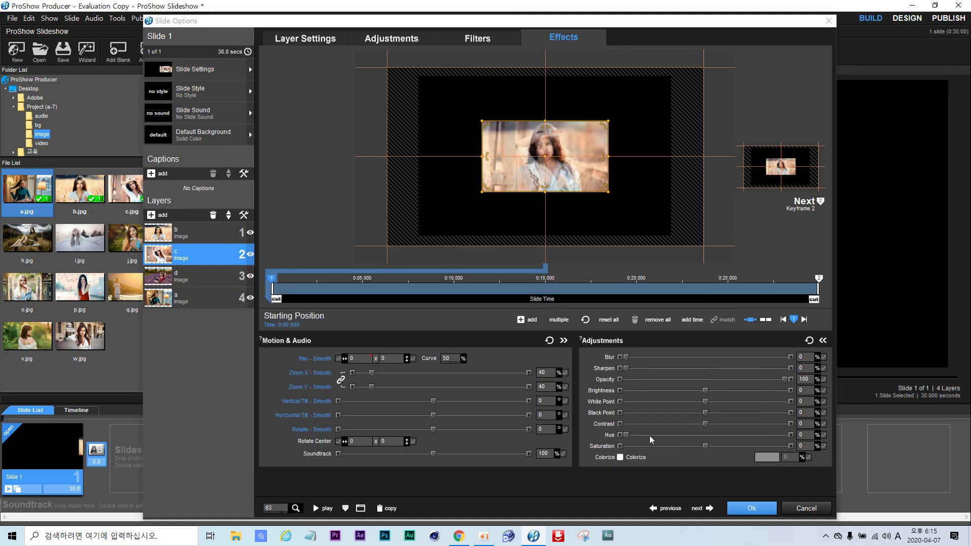
- Add an action with a constant amount of 60 to layer d's horizontal pan modifier and accept it
left_click(181, 277)
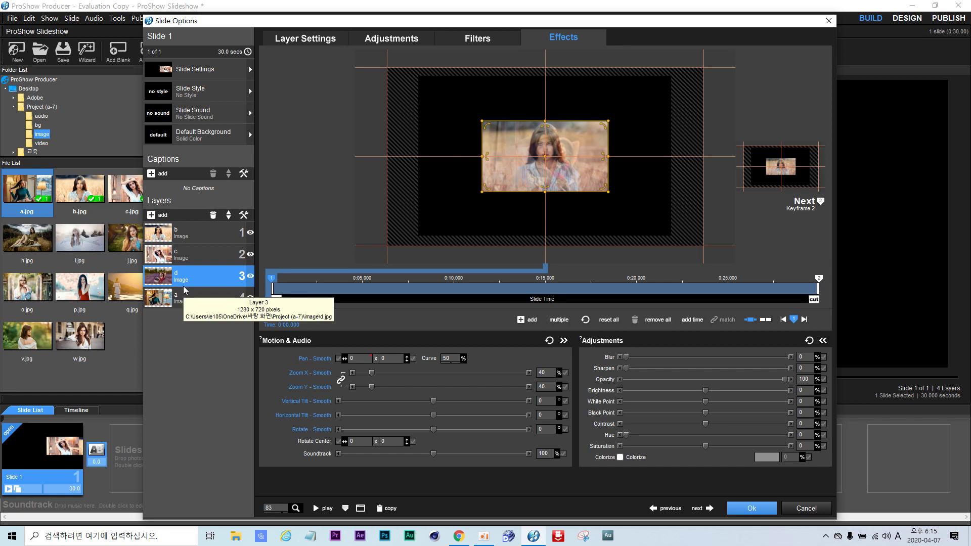
right_click(363, 360)
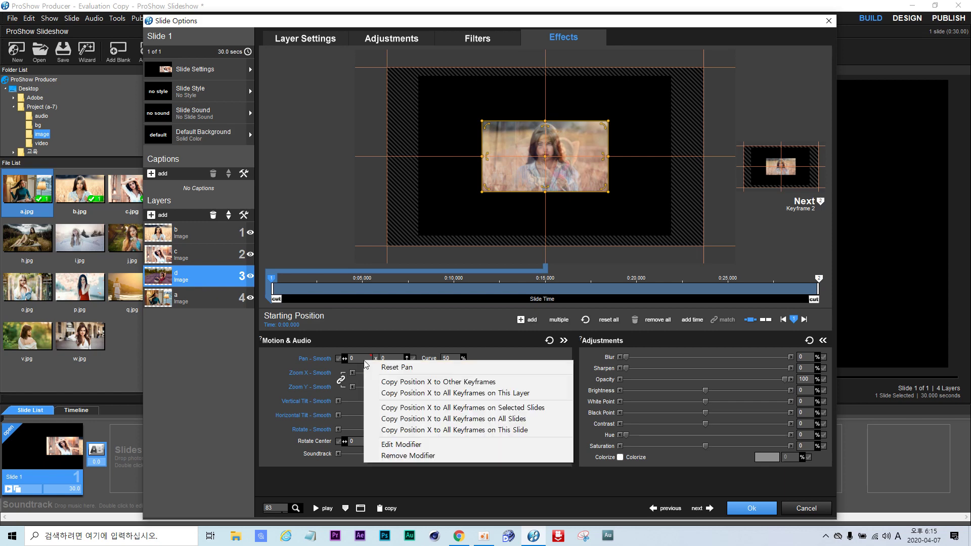
left_click(394, 445)
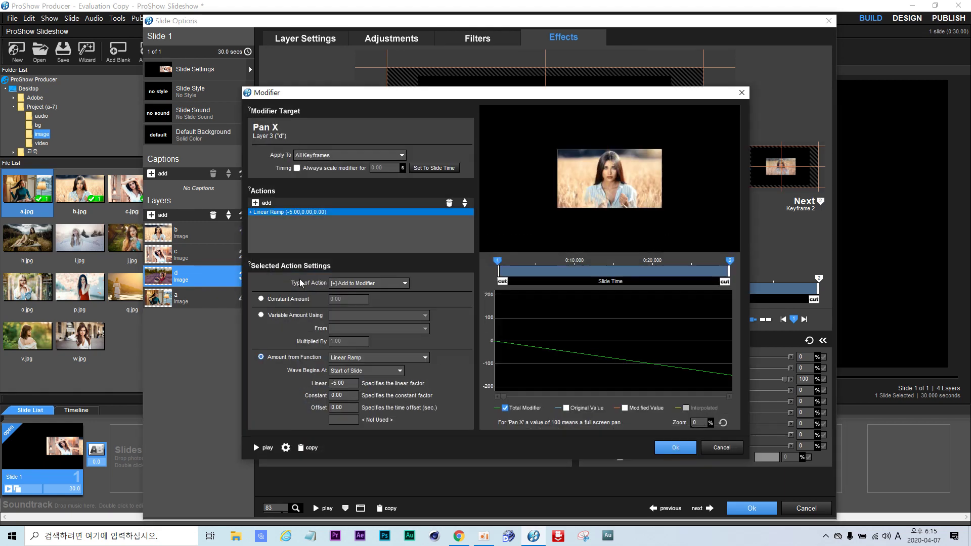
left_click(261, 203)
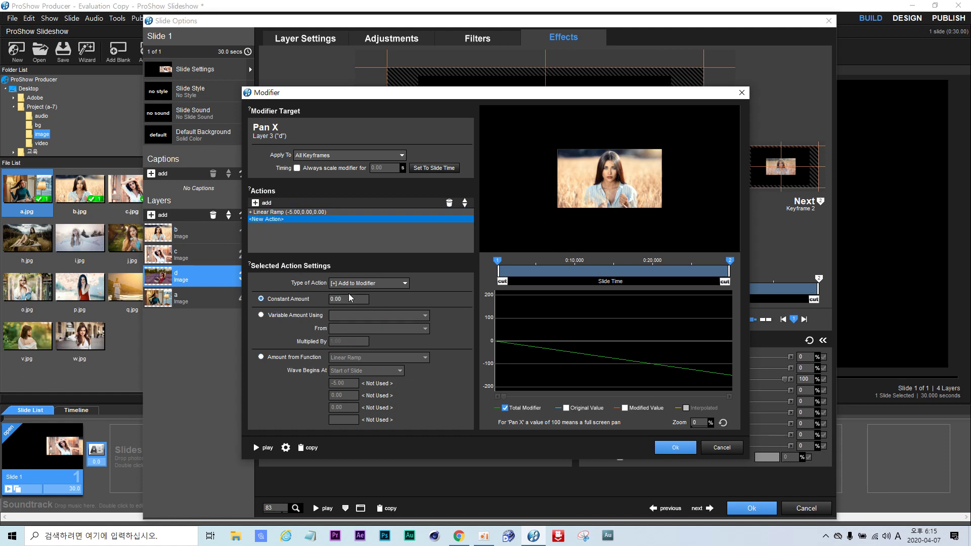
key("BackSpace")
key("BackSpace")
key("BackSpace")
type("60")
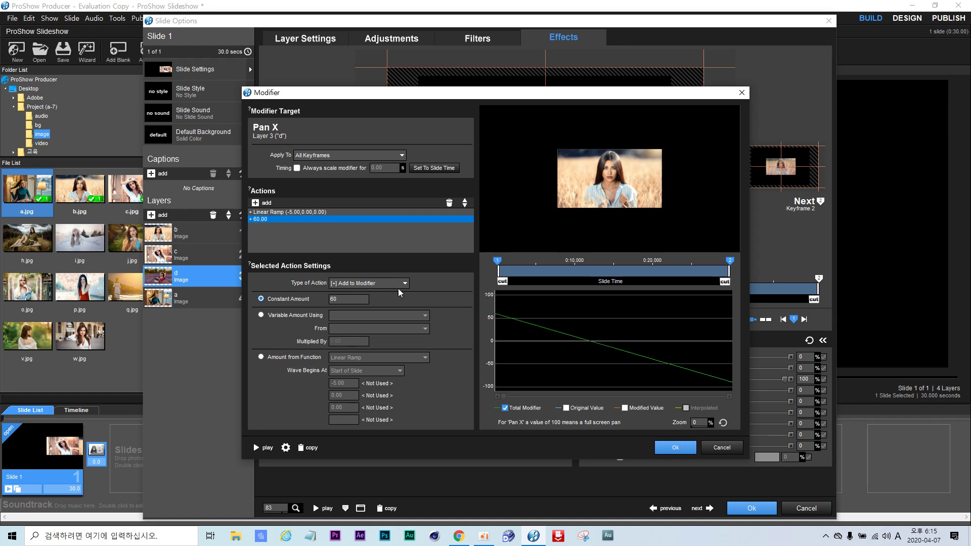
left_click(672, 448)
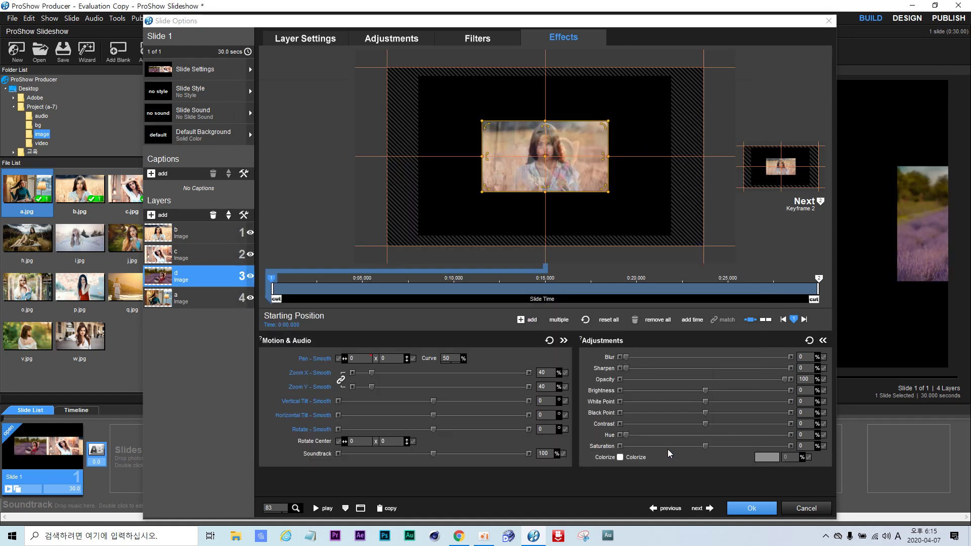
- Add an action with a constant amount of 20 to layer a's horizontal pan modifier and accept it
left_click(189, 297)
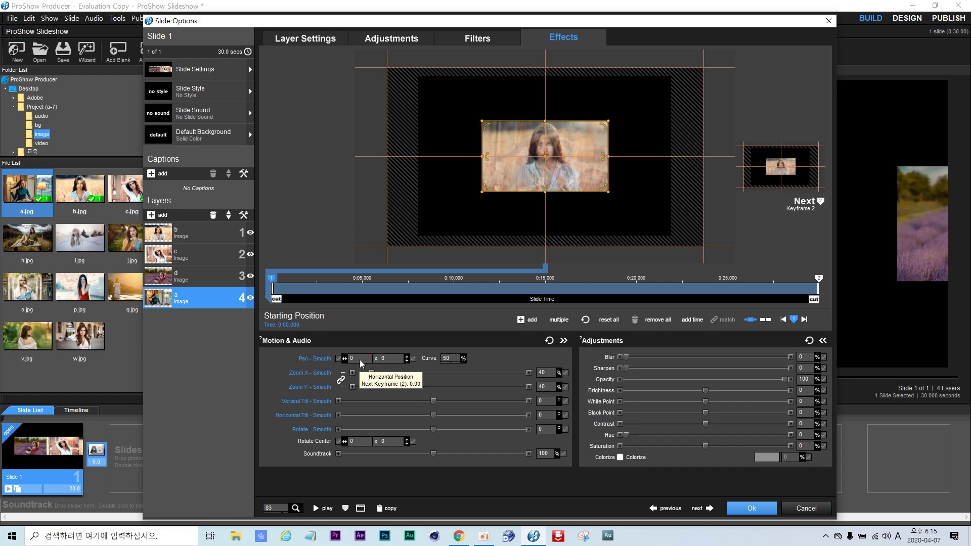
right_click(362, 364)
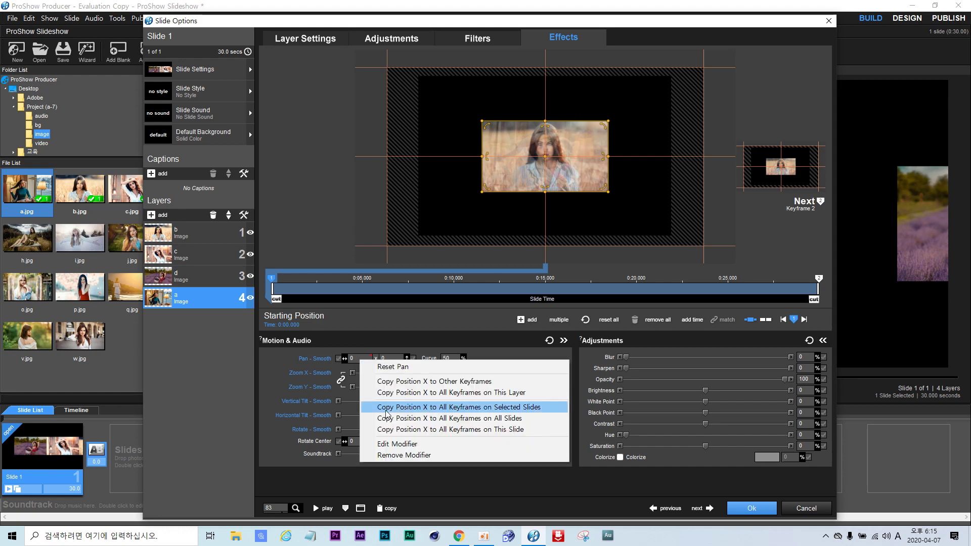
left_click(398, 442)
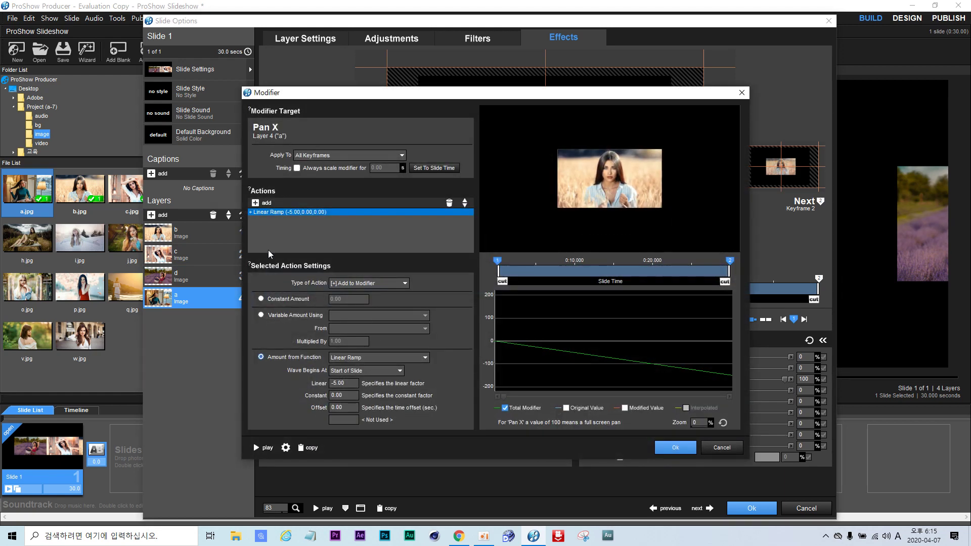
left_click(261, 203)
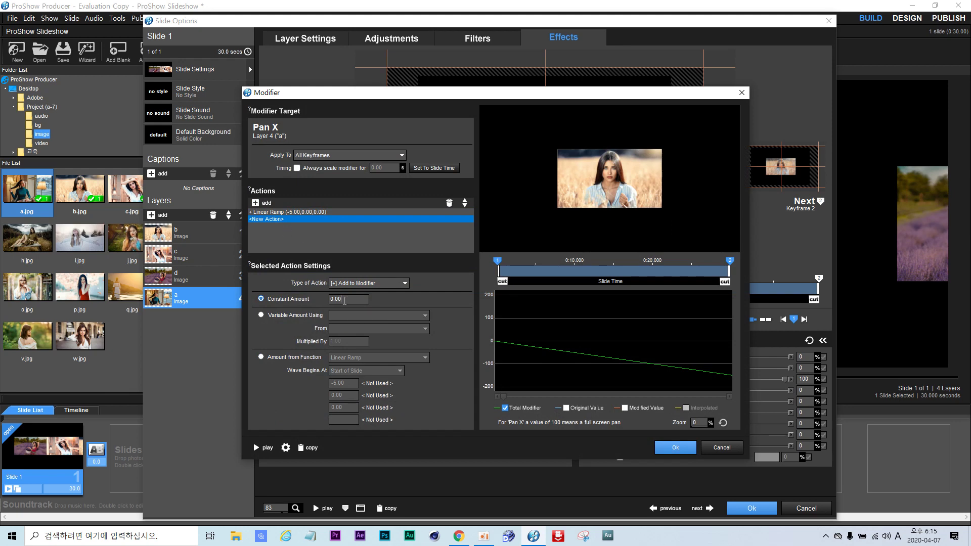
key("BackSpace")
key("BackSpace")
key("BackSpace")
key("BackSpace")
type("20")
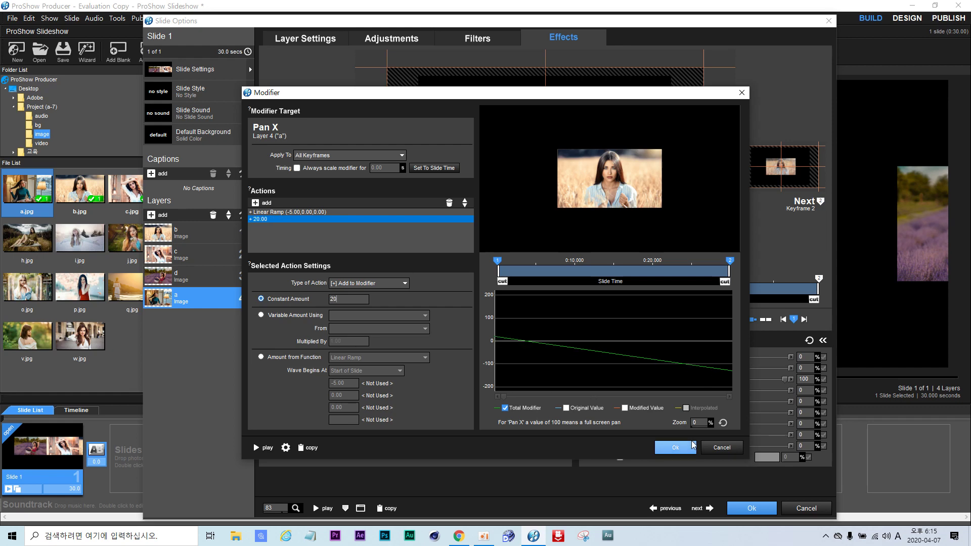
left_click(678, 447)
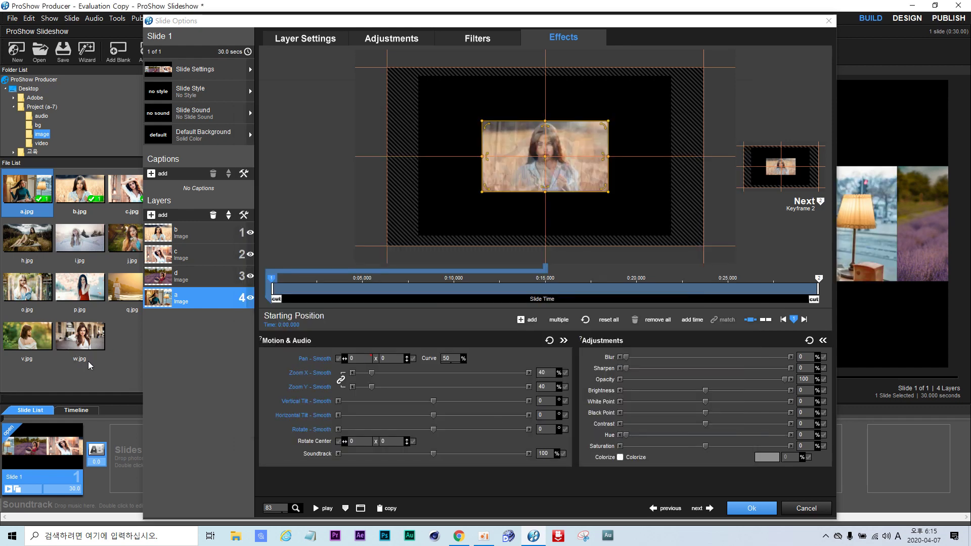
- Preview the slide's scrolling motion, and review the constant action in layer a's horizontal pan modifier
left_click(317, 508)
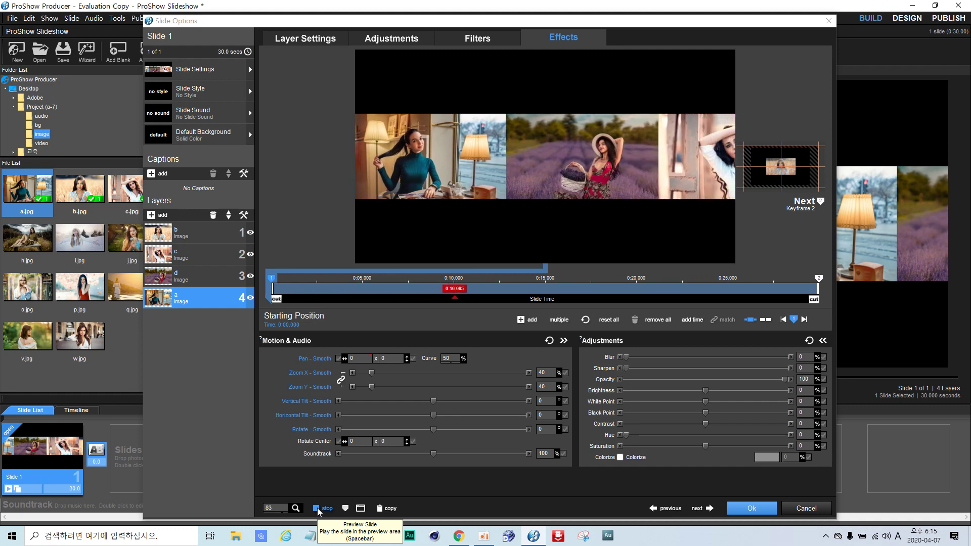
left_click(317, 507)
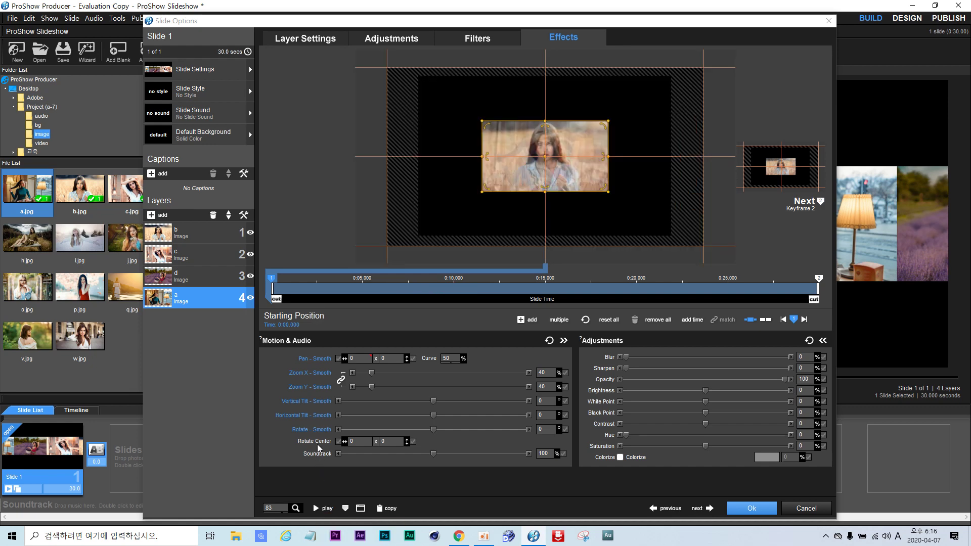
right_click(361, 359)
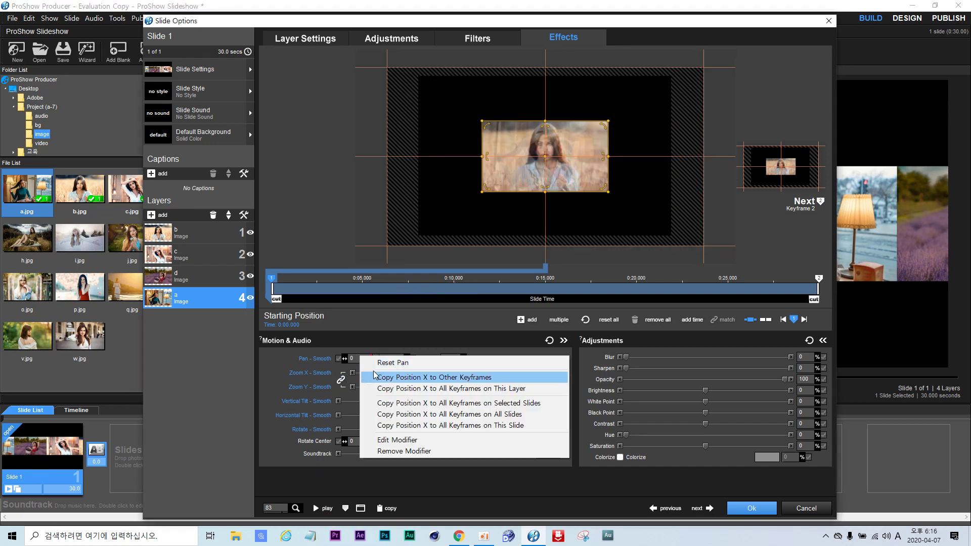
left_click(405, 441)
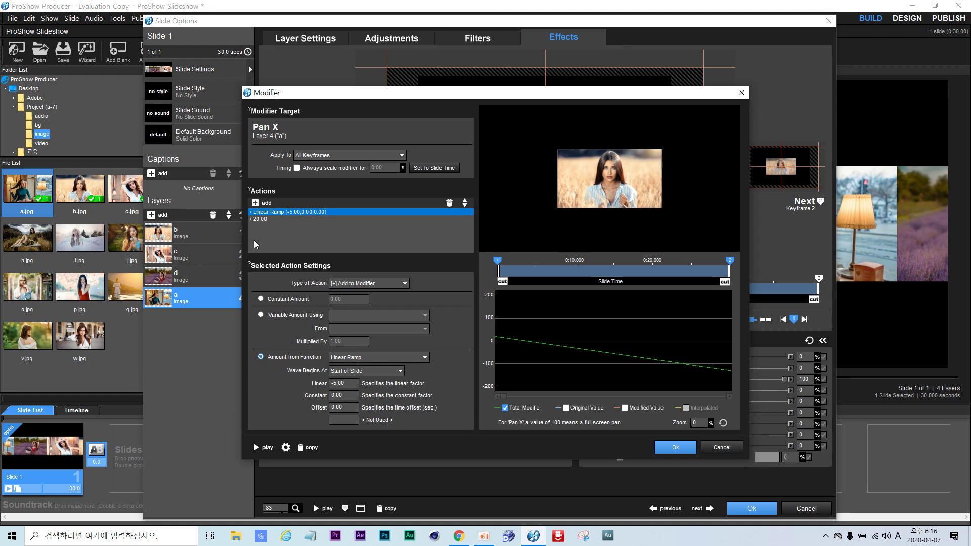
left_click(259, 220)
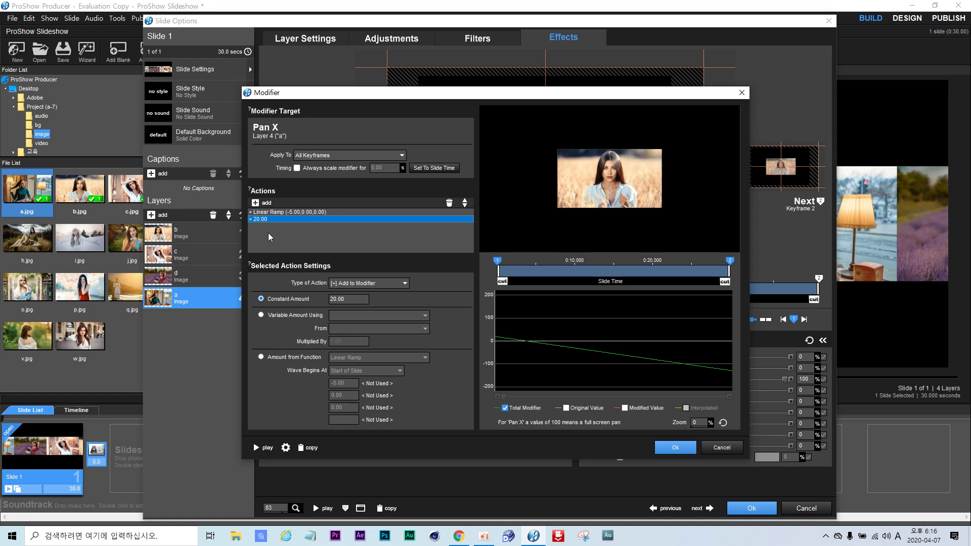
left_click(675, 447)
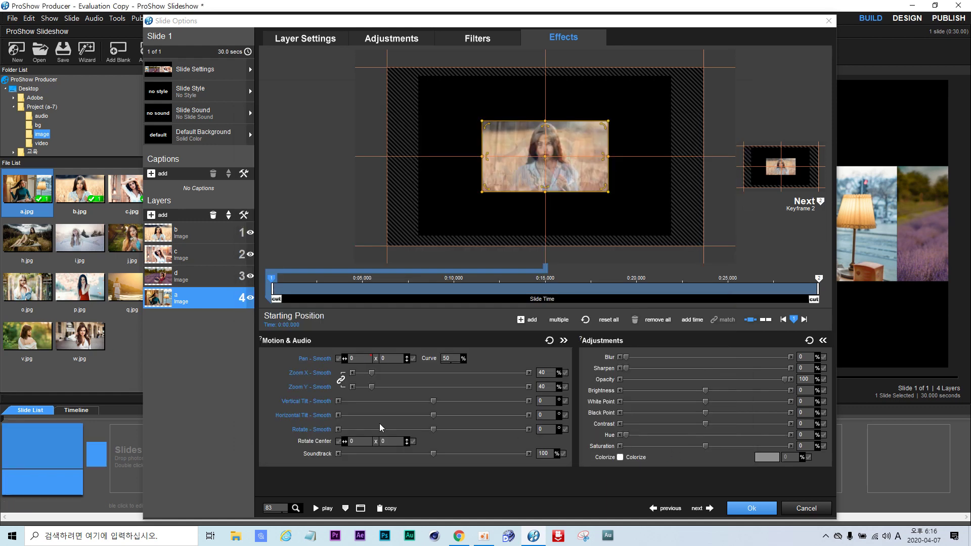
- Review the linear ramp and constant actions in layer d's horizontal pan modifier and close it
left_click(193, 278)
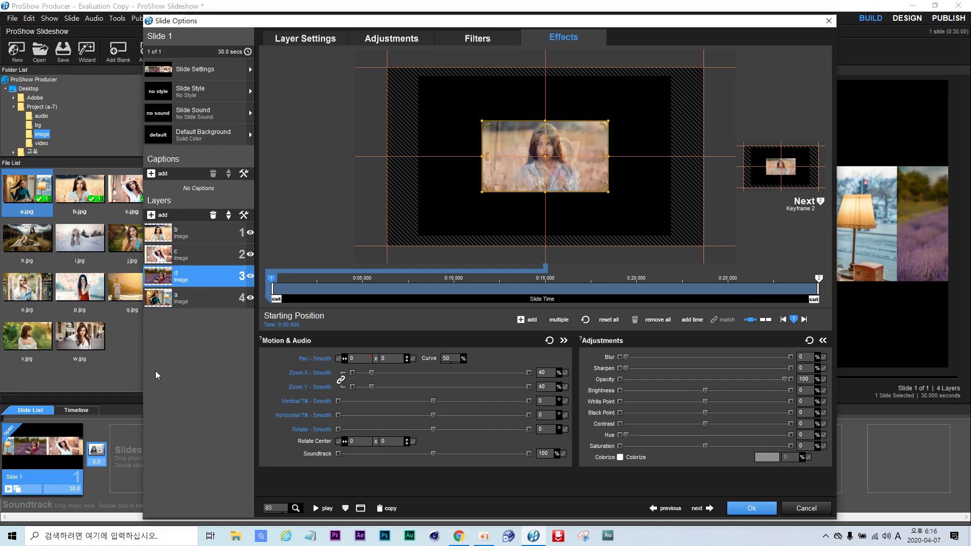
right_click(355, 365)
left_click(390, 443)
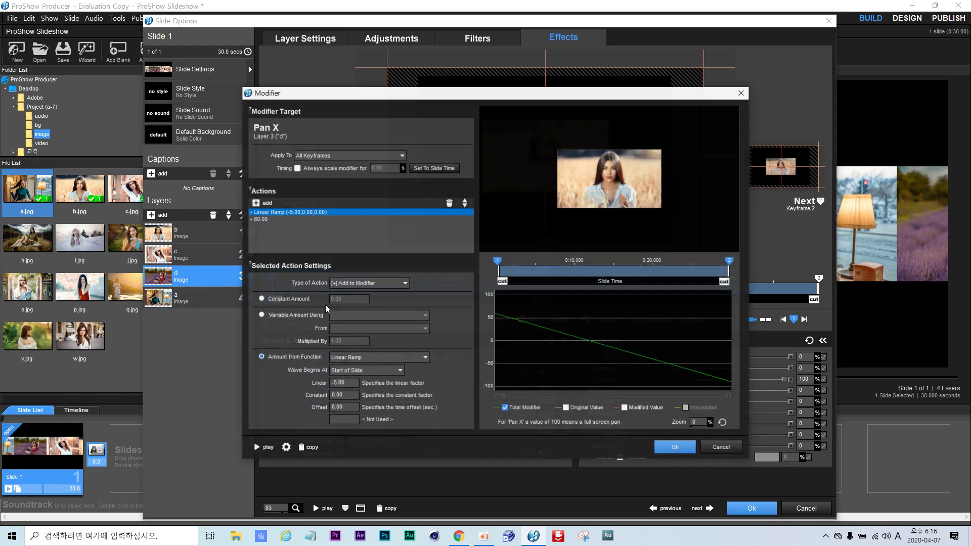
left_click(259, 221)
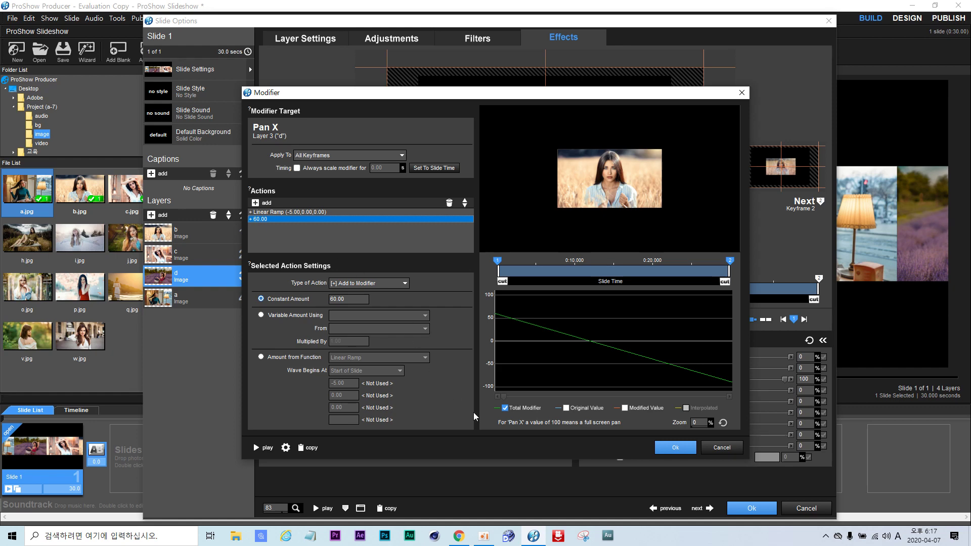
left_click(676, 447)
- Review the linear ramp and constant actions in layer c's horizontal pan modifier and close it
left_click(180, 259)
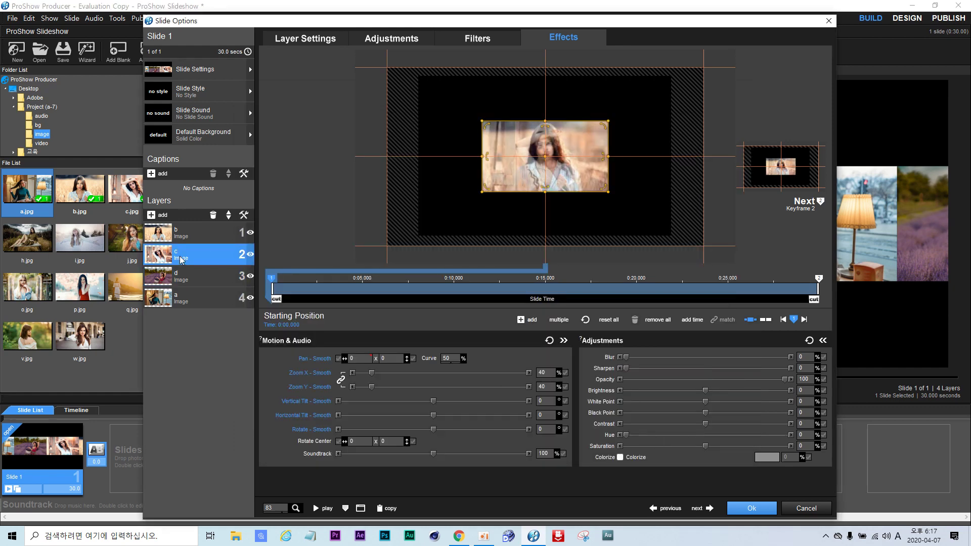
right_click(360, 359)
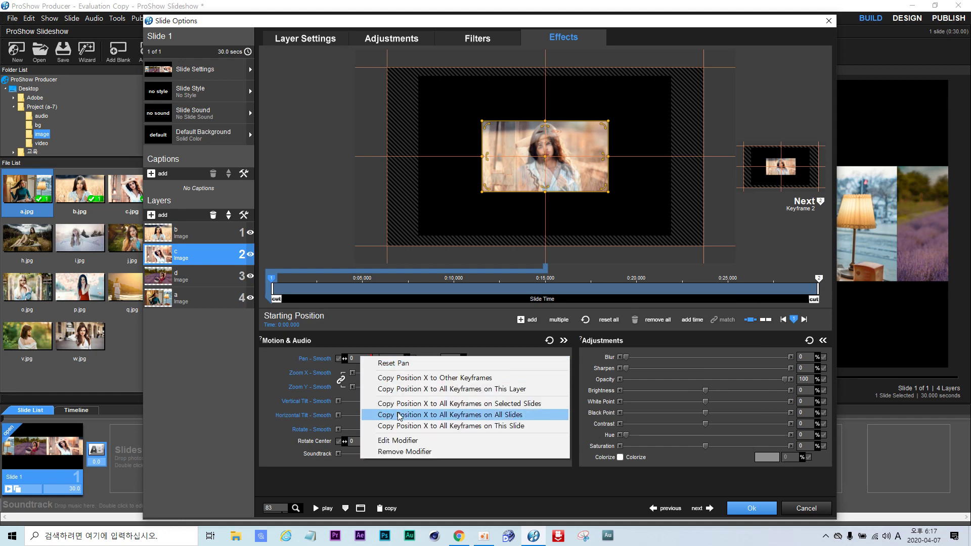
left_click(405, 440)
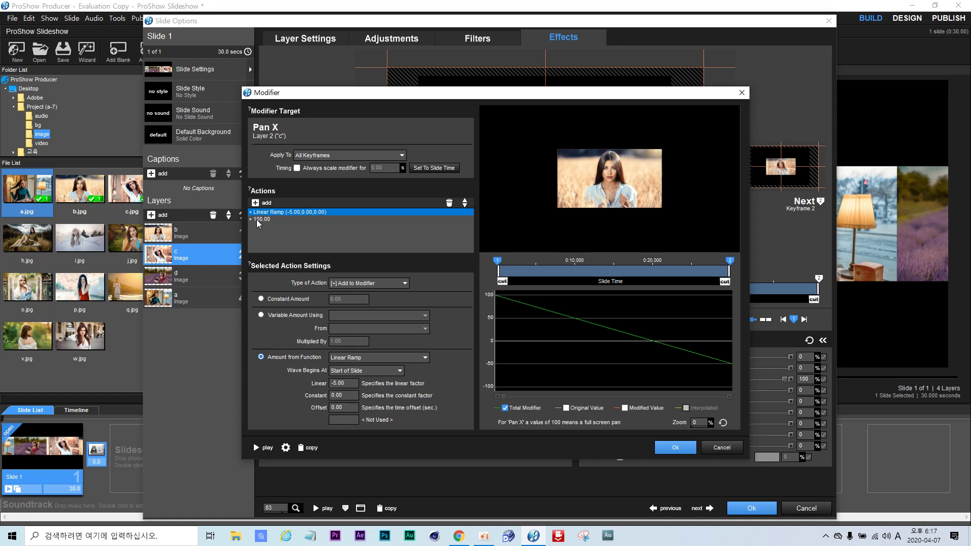
left_click(668, 449)
- Review the linear ramp and constant actions in layer b's horizontal pan modifier and close it
left_click(187, 238)
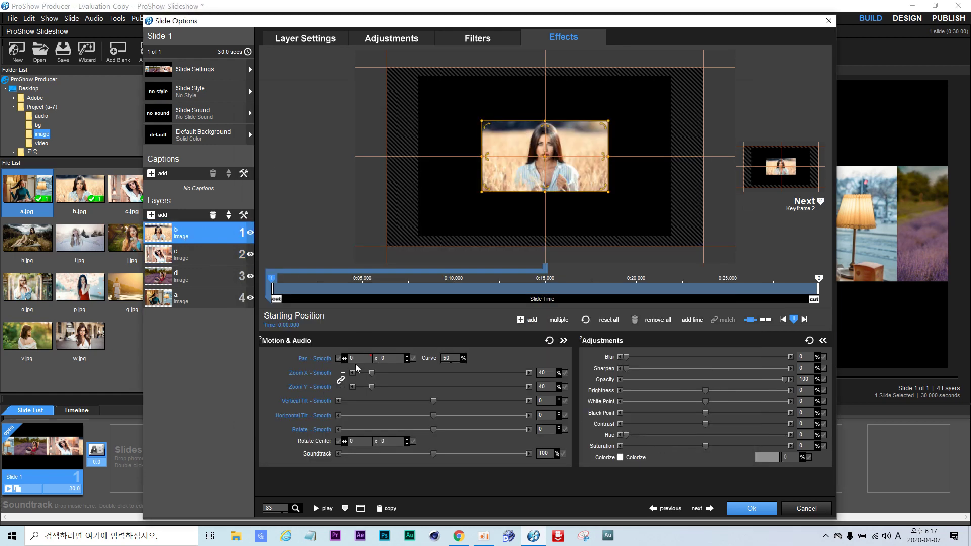
right_click(355, 360)
left_click(397, 443)
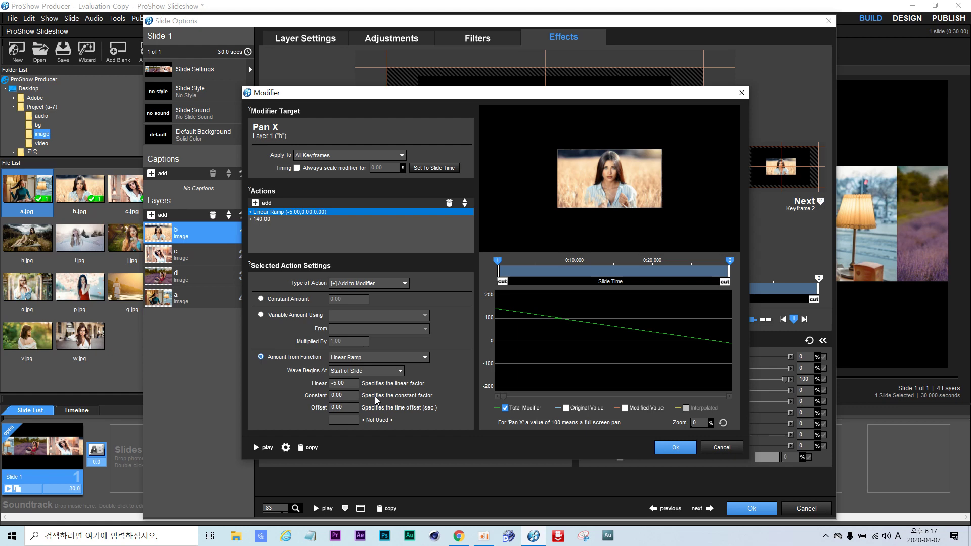
left_click(676, 448)
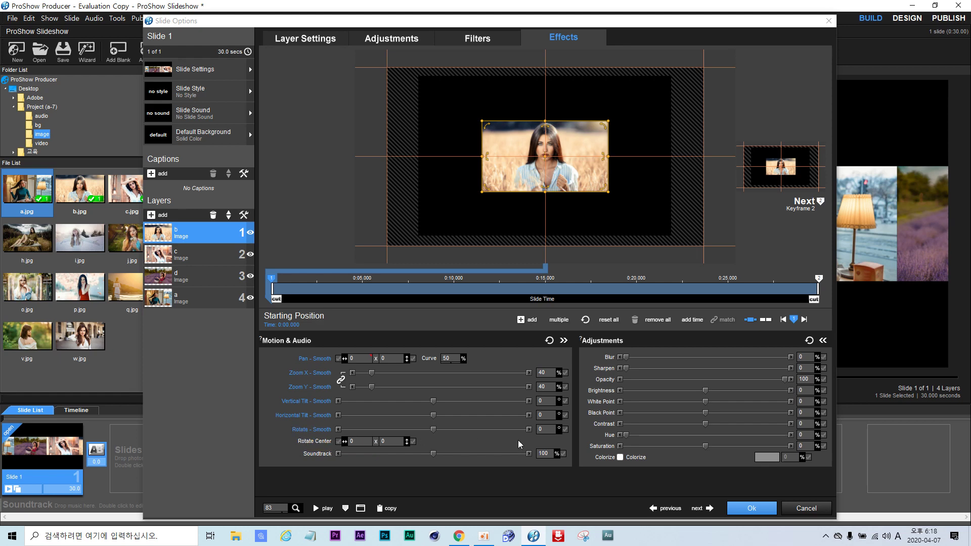
- Add a rotation modifier with a constant amount of -6 to layer b and accept it
right_click(545, 429)
left_click(562, 411)
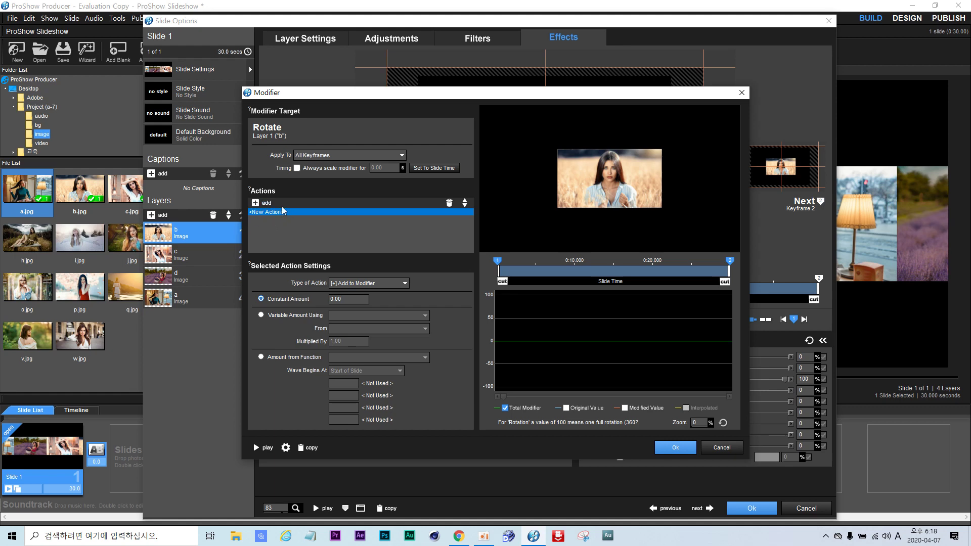
left_click(352, 298)
key("BackSpace")
key("BackSpace")
key("BackSpace")
key("BackSpace")
type("-")
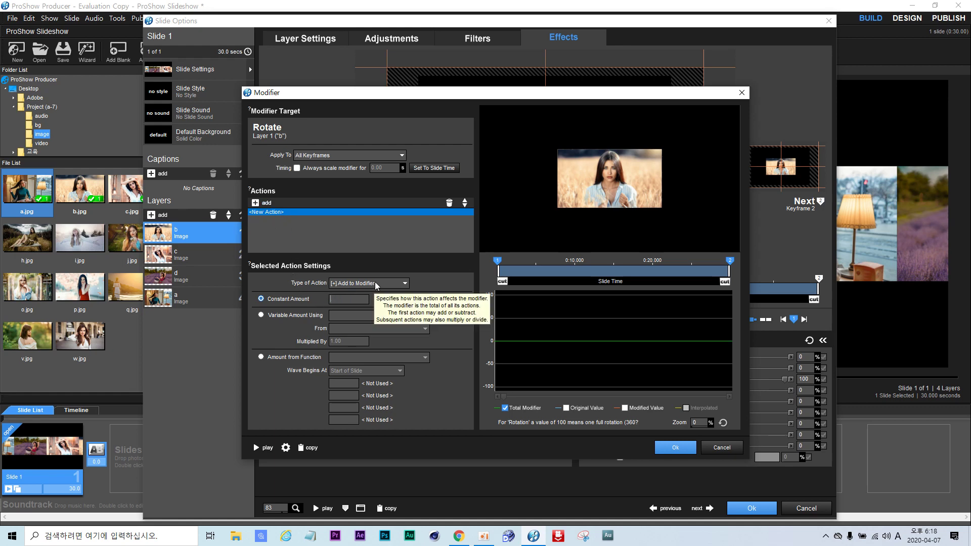
type("6")
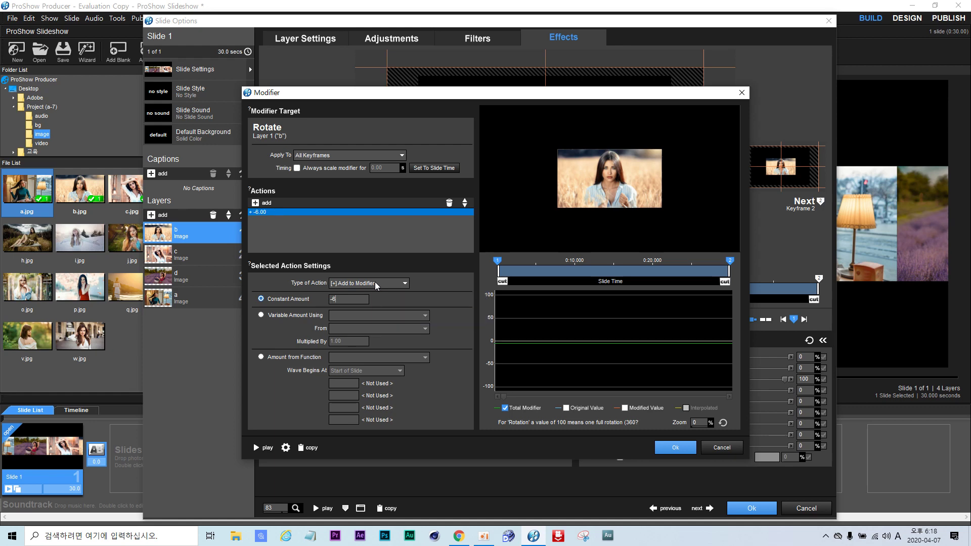
left_click(680, 449)
- Add a rotation modifier with a constant amount of 6 to layer c and accept it
left_click(172, 260)
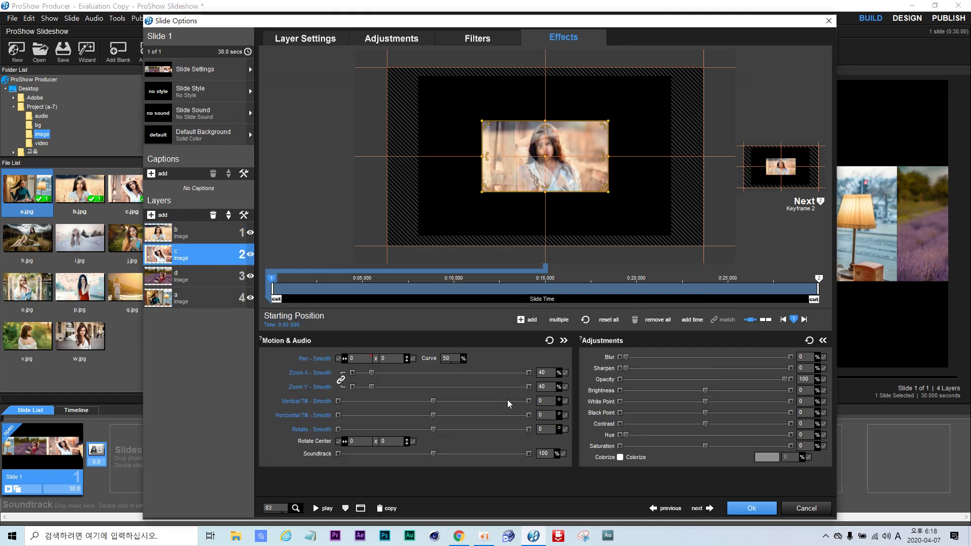
right_click(548, 430)
left_click(574, 411)
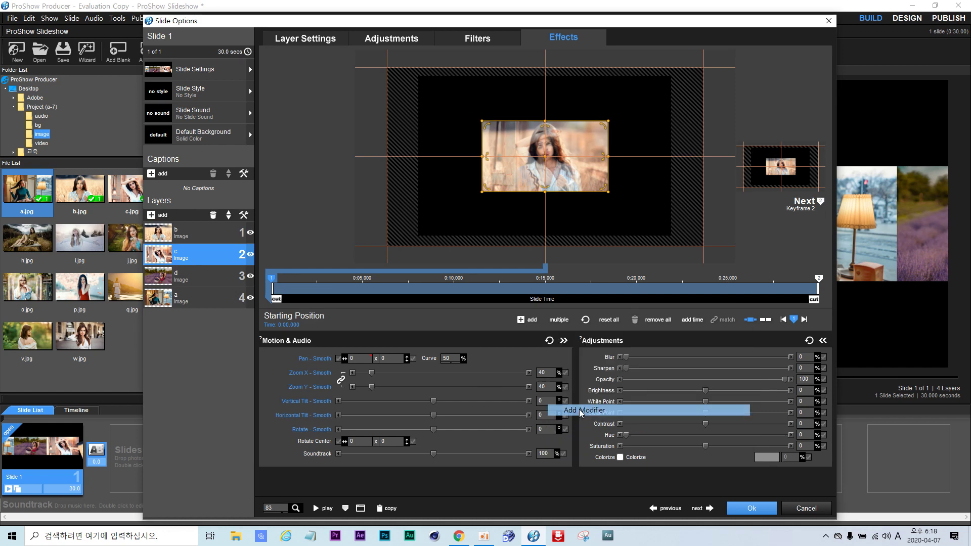
double_click(352, 298)
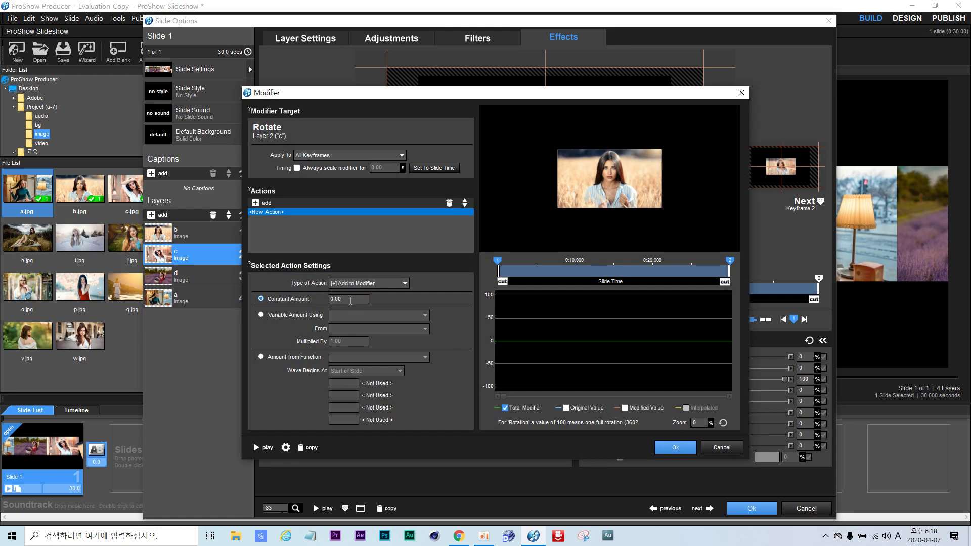
type("0")
key("BackSpace")
type("6")
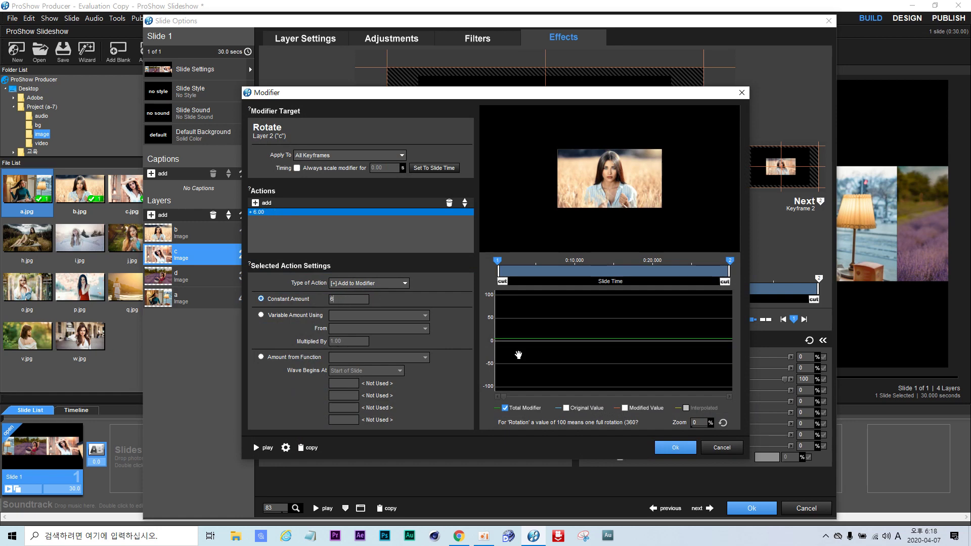
left_click(675, 447)
- Add a rotation modifier with a constant amount of -6 to layer d and accept it
left_click(177, 284)
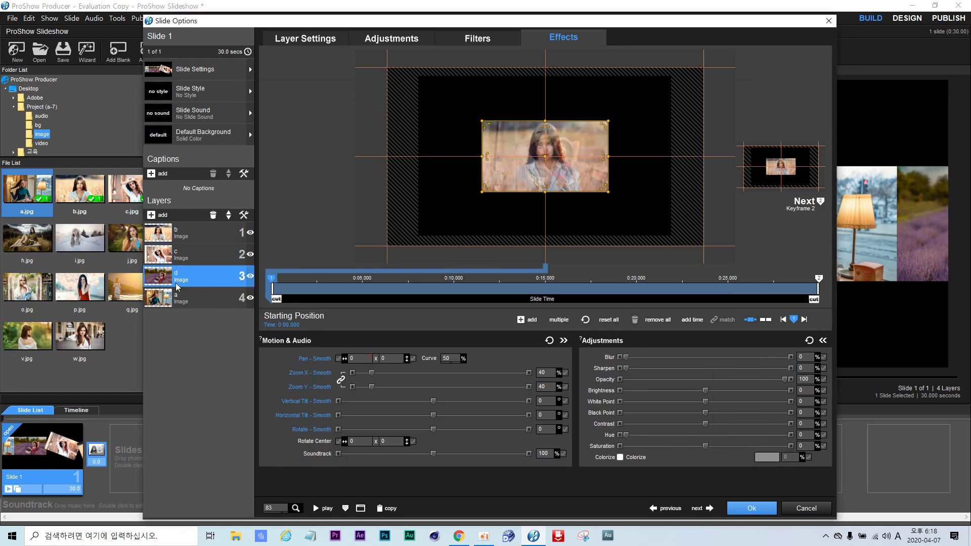
right_click(542, 426)
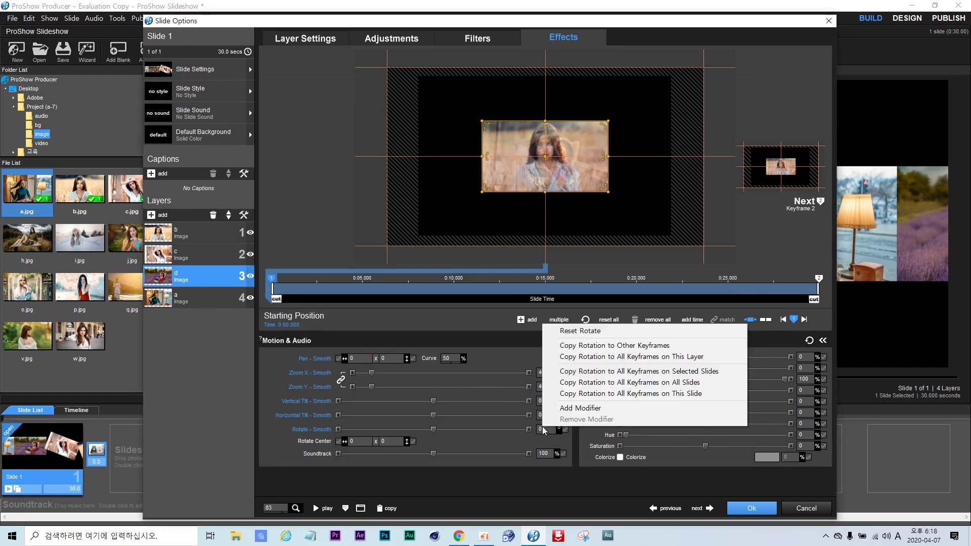
left_click(575, 408)
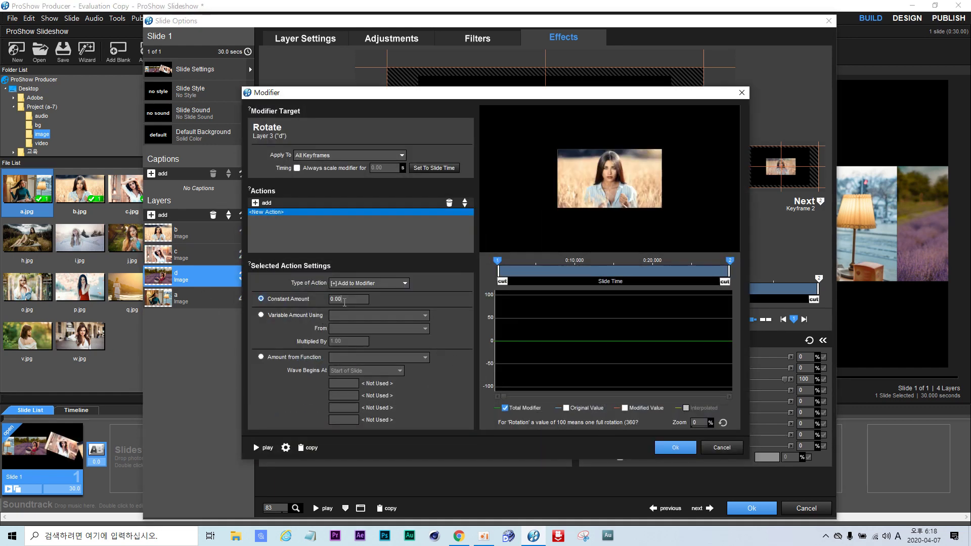
key("BackSpace")
key("BackSpace")
key("BackSpace")
key("BackSpace")
type("-6")
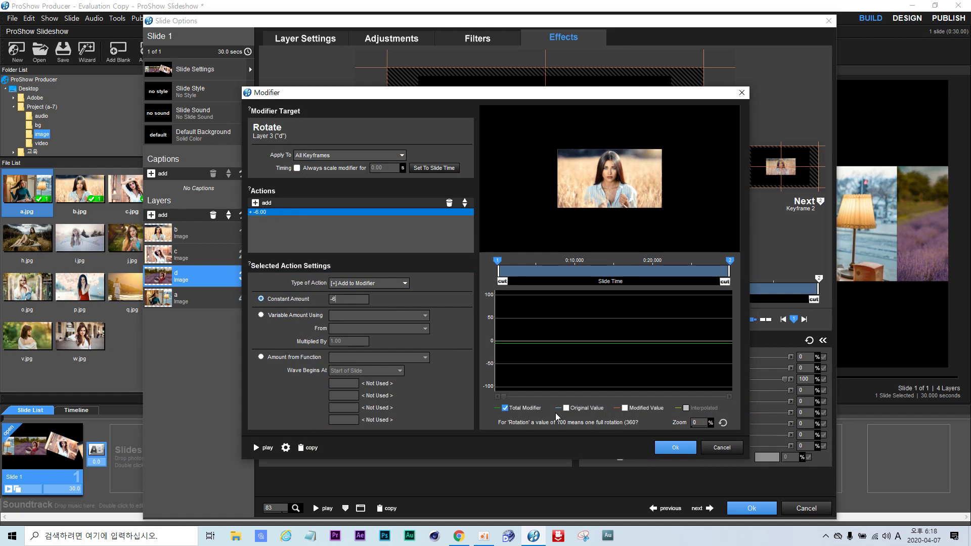
left_click(668, 448)
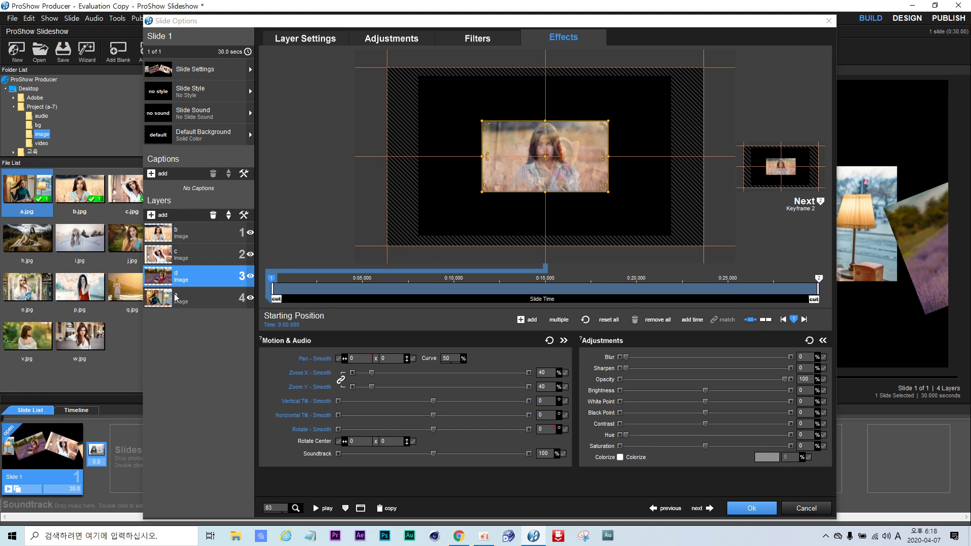
- Add a rotation modifier with a constant amount of 6 to layer a and accept it
left_click(176, 298)
right_click(542, 427)
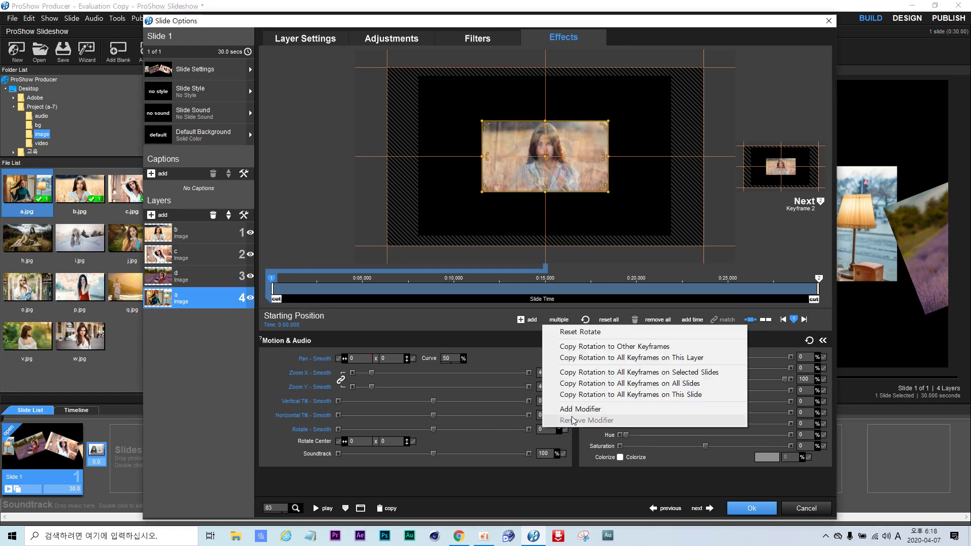
left_click(576, 410)
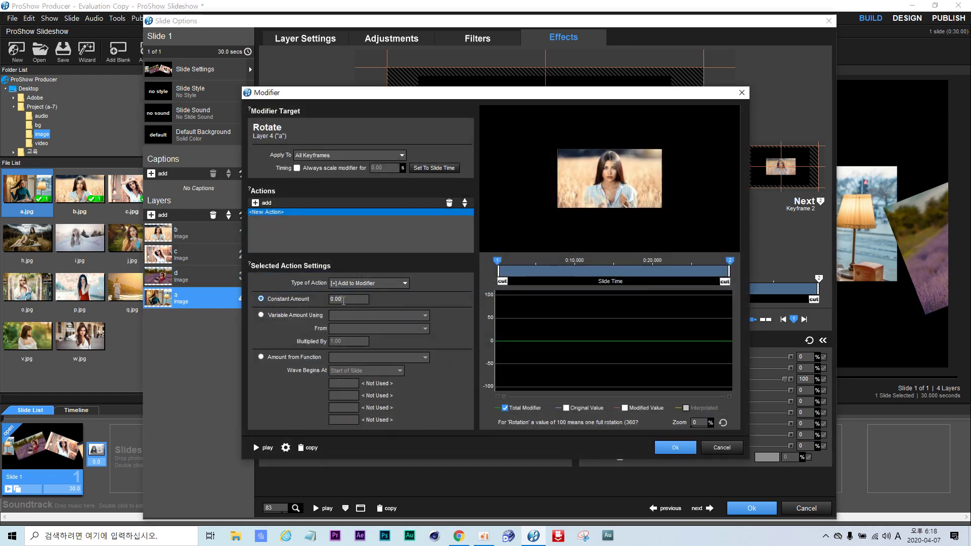
key("BackSpace")
key("BackSpace")
key("BackSpace")
key("BackSpace")
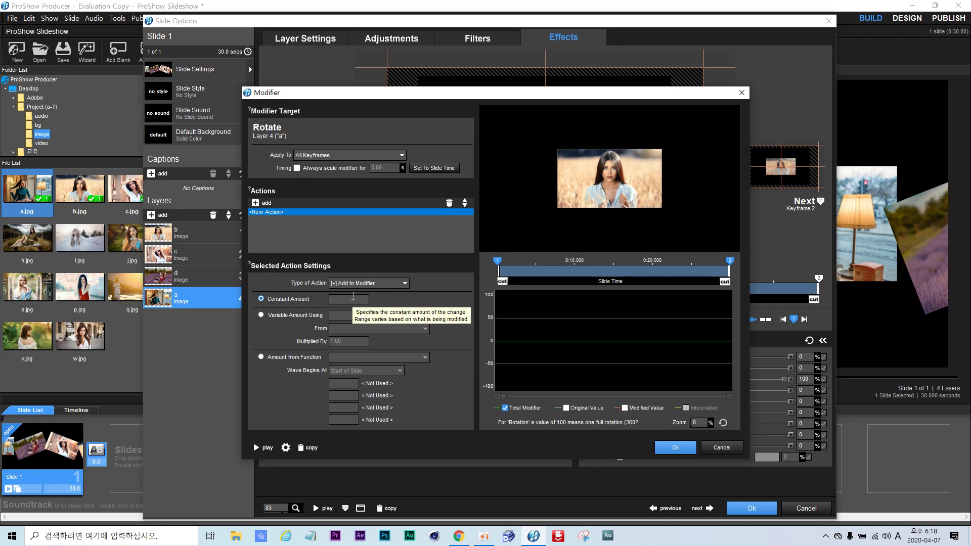
type("6")
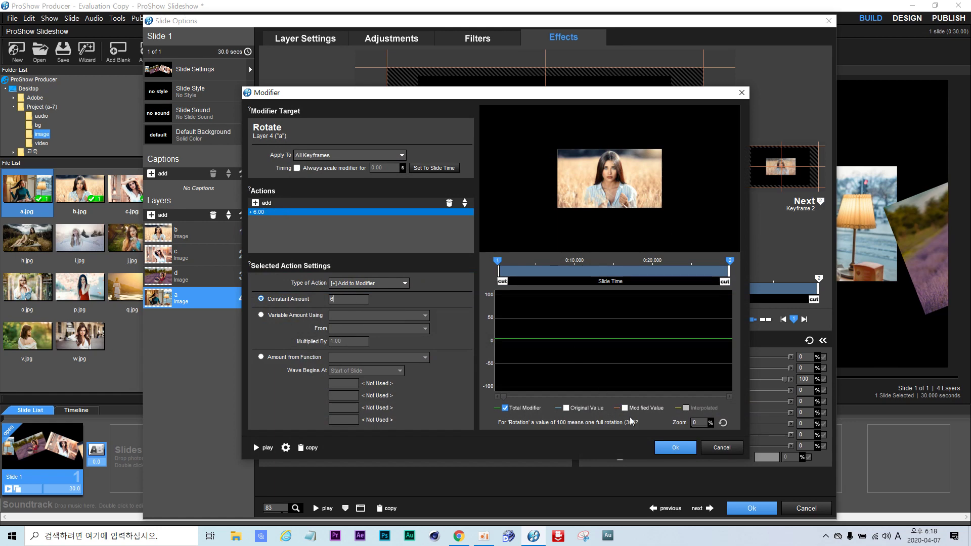
left_click(676, 447)
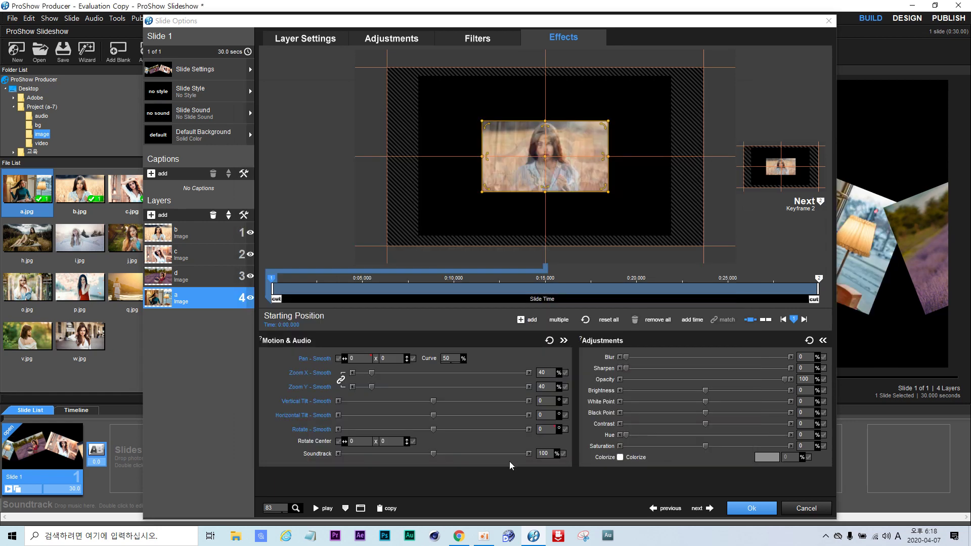
- Preview the slide to check the scrolling motion of the tilted images, and stop playback
left_click(316, 508)
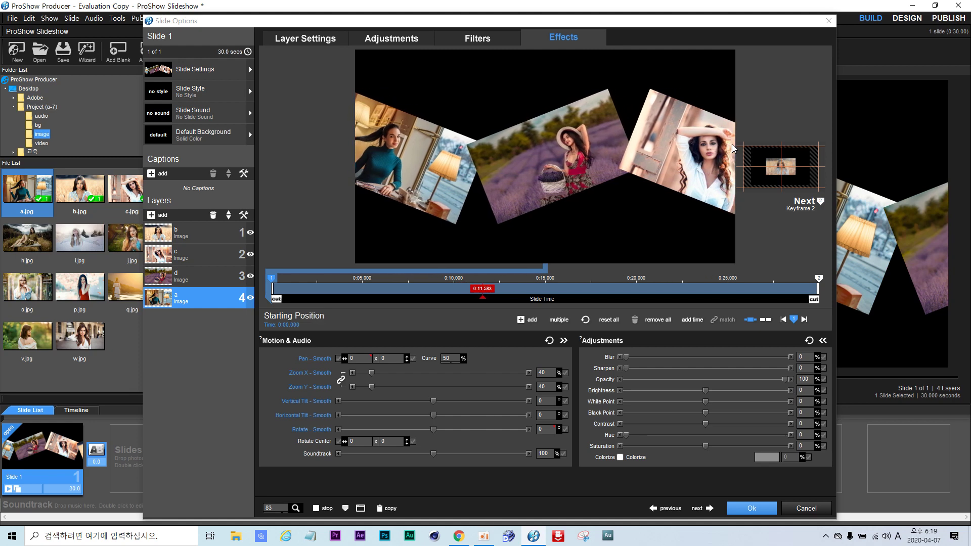
left_click(319, 509)
left_click(323, 508)
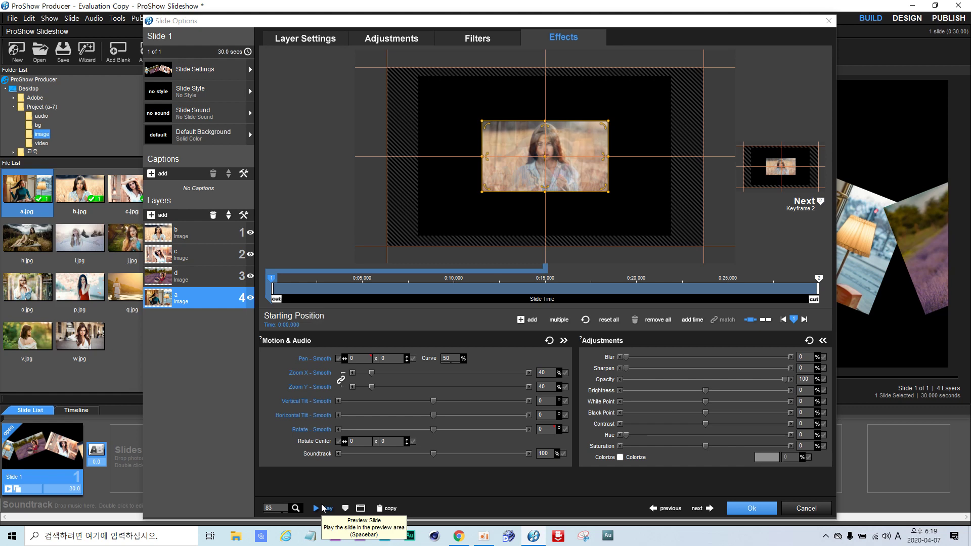
- Review the constant action in layer a's rotation modifier and close it
right_click(548, 430)
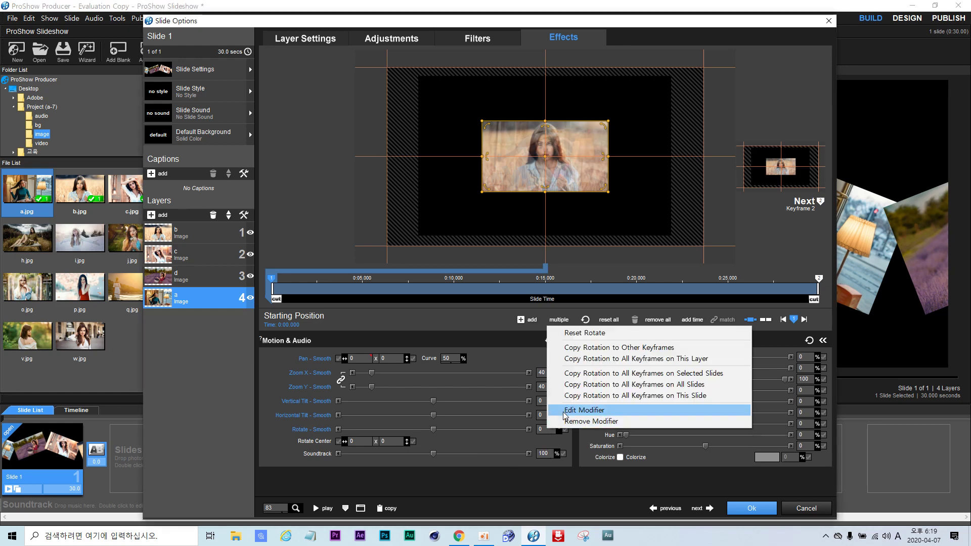
left_click(564, 411)
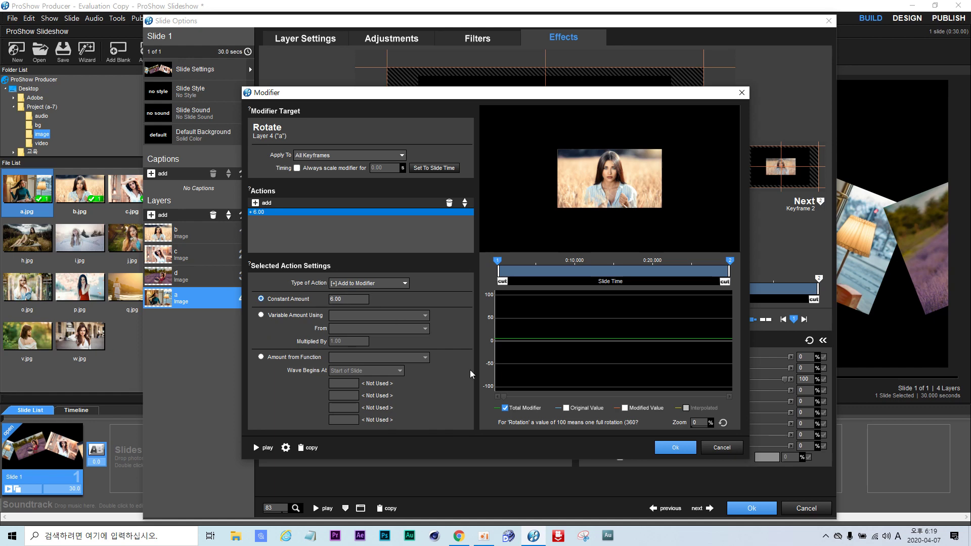
left_click(676, 448)
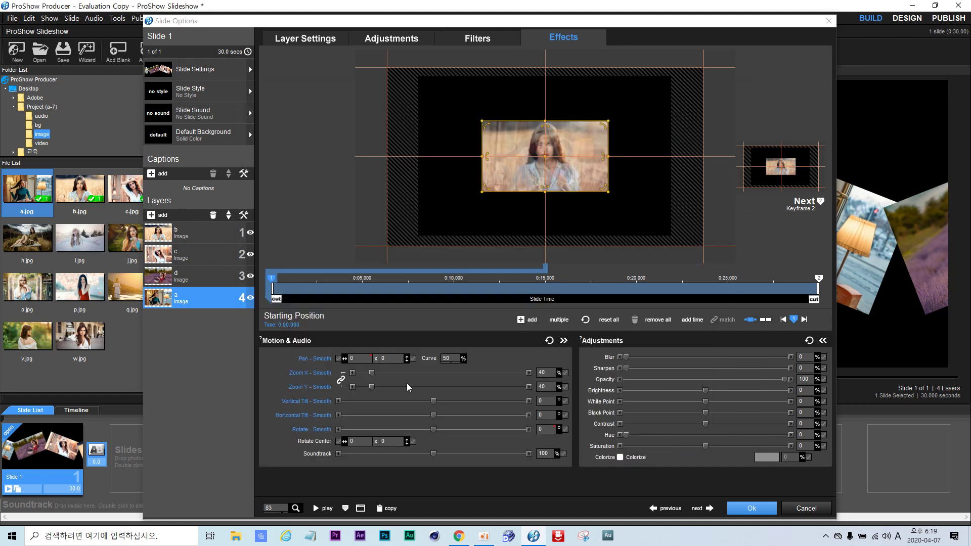
- Review the linear ramp and constant actions in layer a's horizontal pan modifier and close it
right_click(356, 360)
left_click(364, 358)
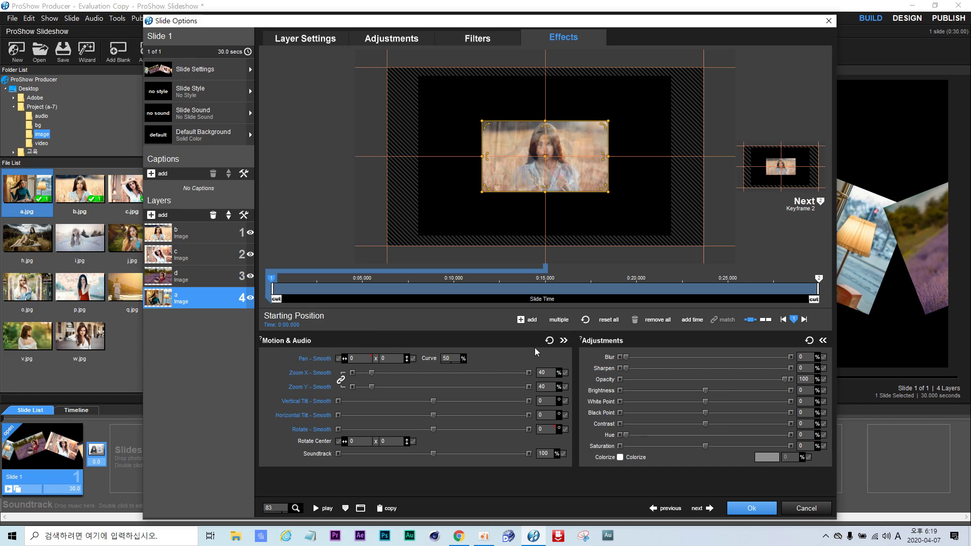
right_click(360, 358)
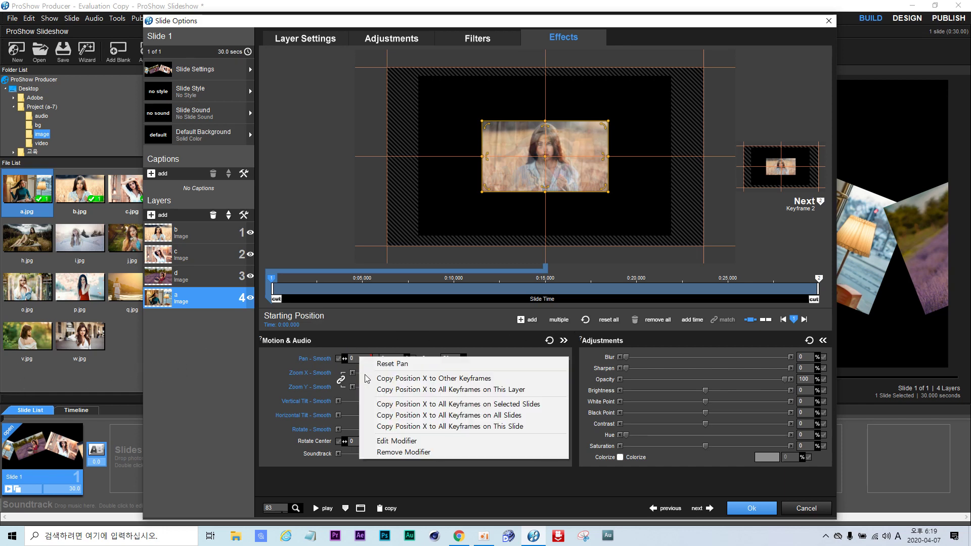
left_click(401, 445)
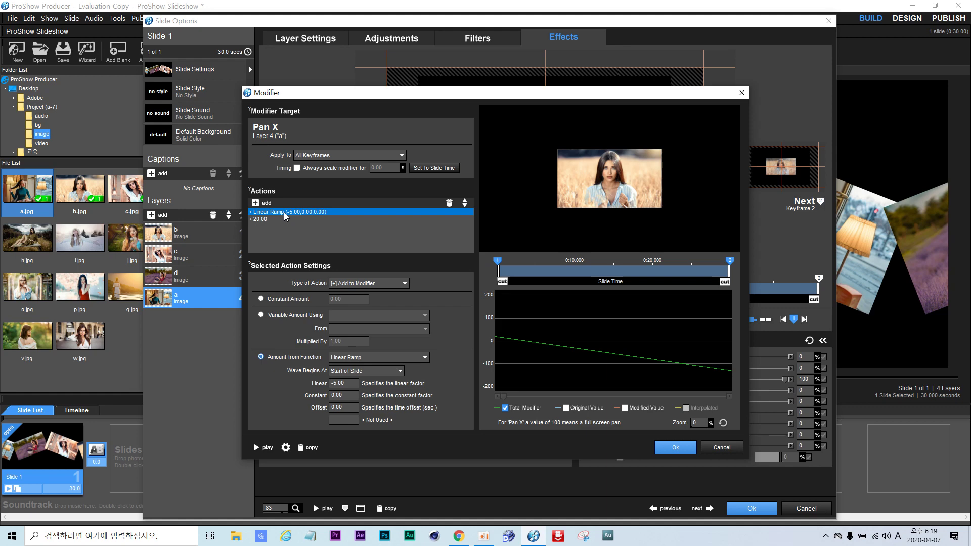
left_click(681, 447)
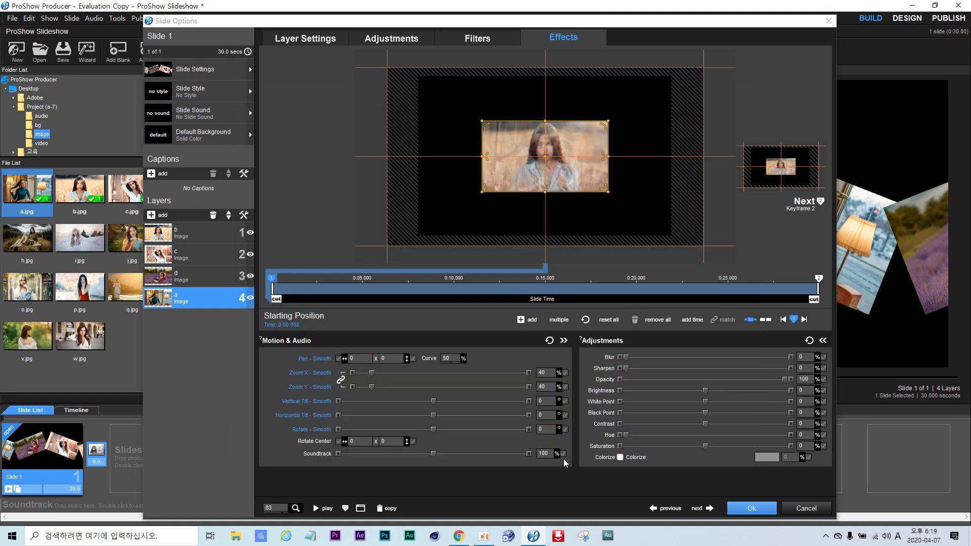
- Accept the slide options for Slide 1 and add a blank second slide after it
left_click(772, 515)
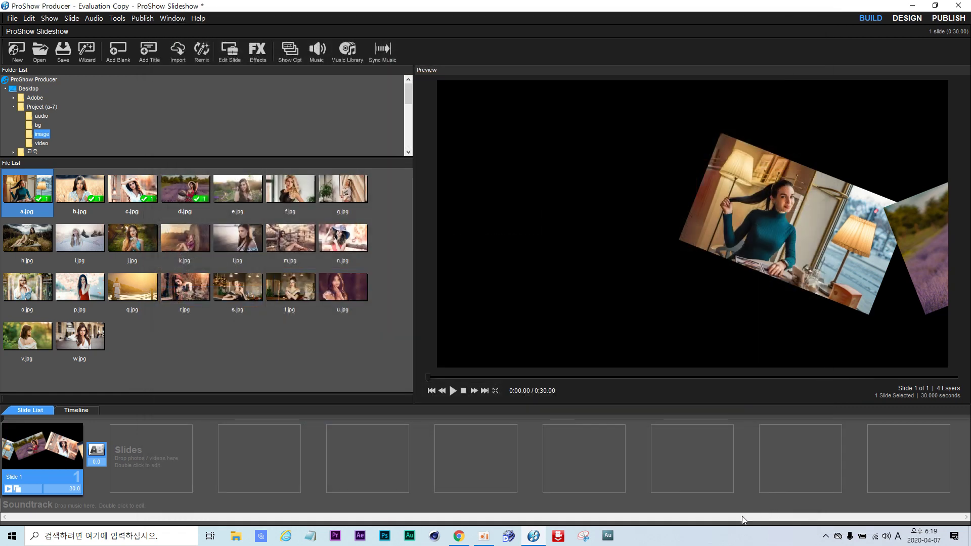
left_click(141, 473)
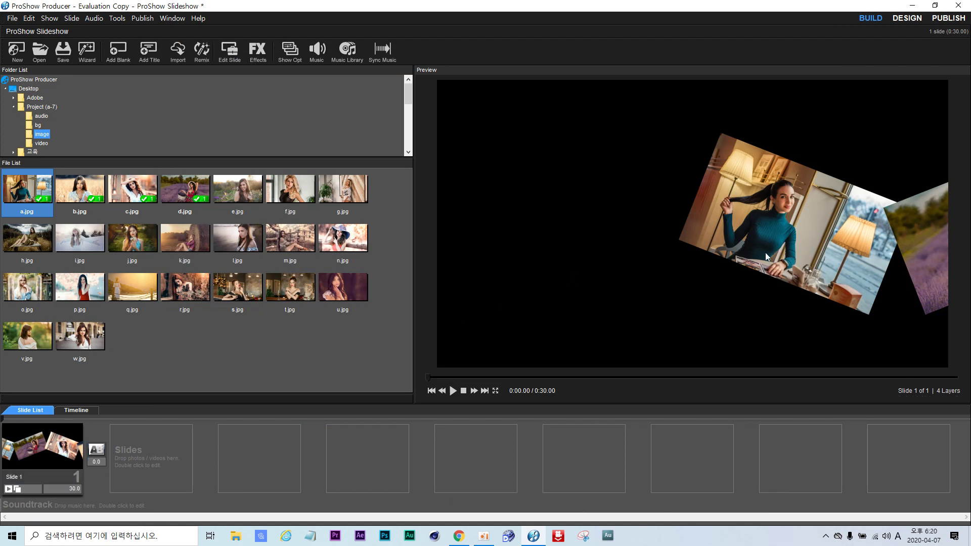
left_click(118, 49)
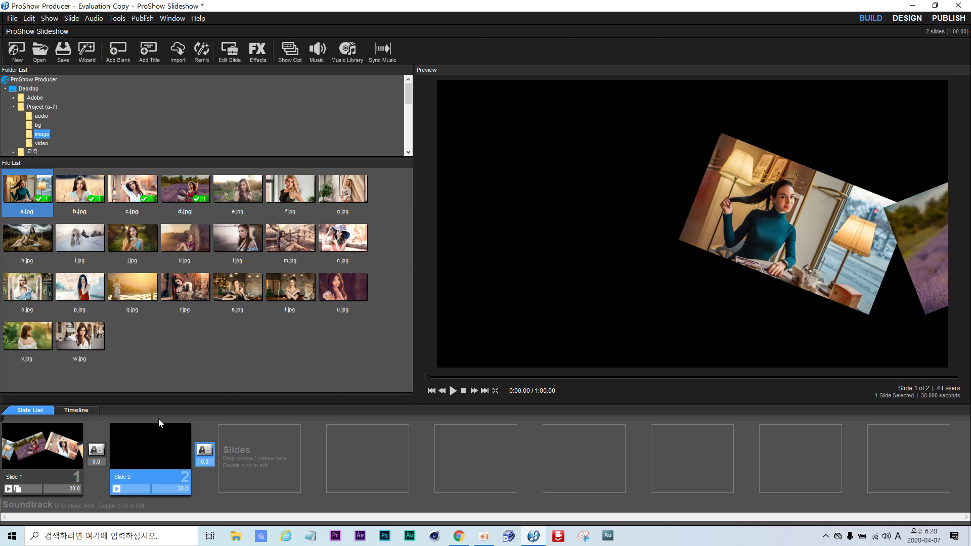
- Open the options of Slide 2 and add image a from the image folder as a layer
double_click(160, 444)
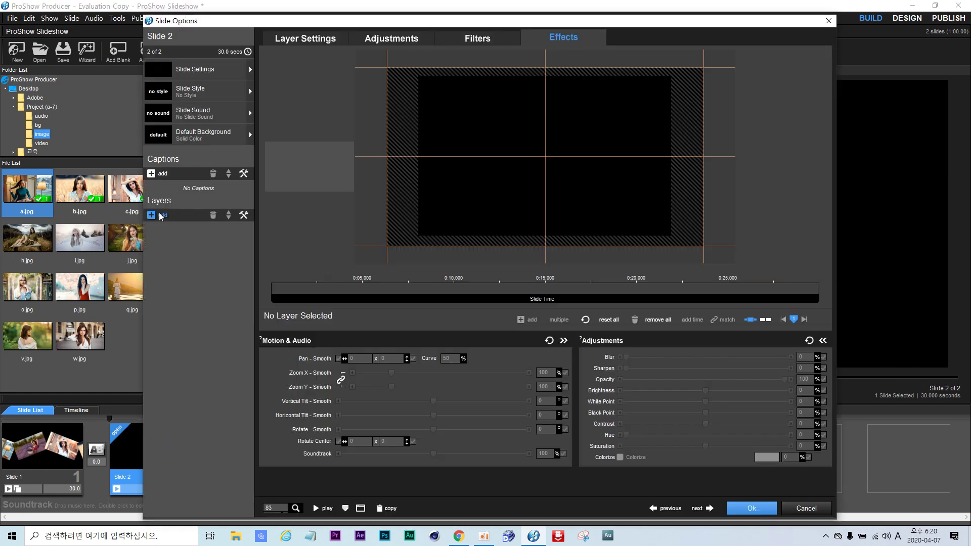
left_click(154, 216)
left_click(187, 224)
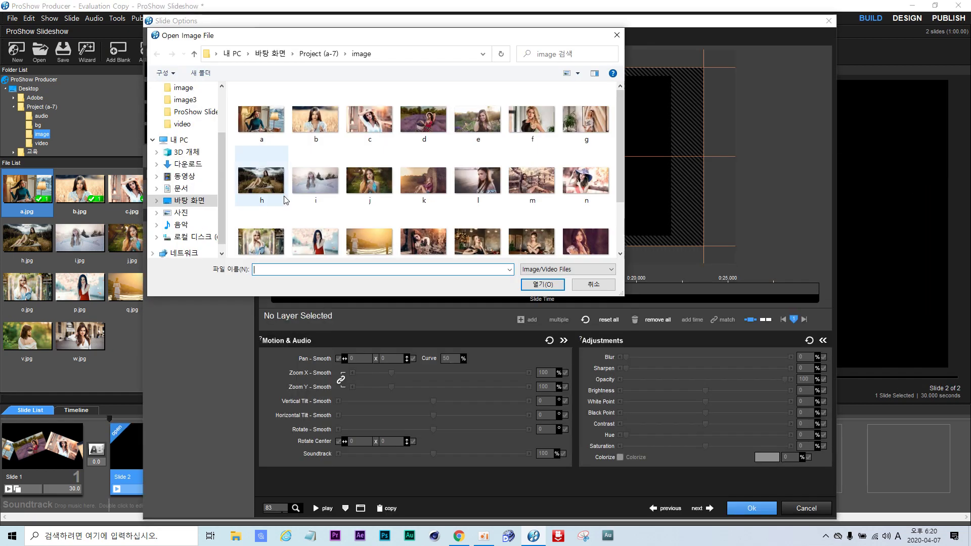
double_click(260, 125)
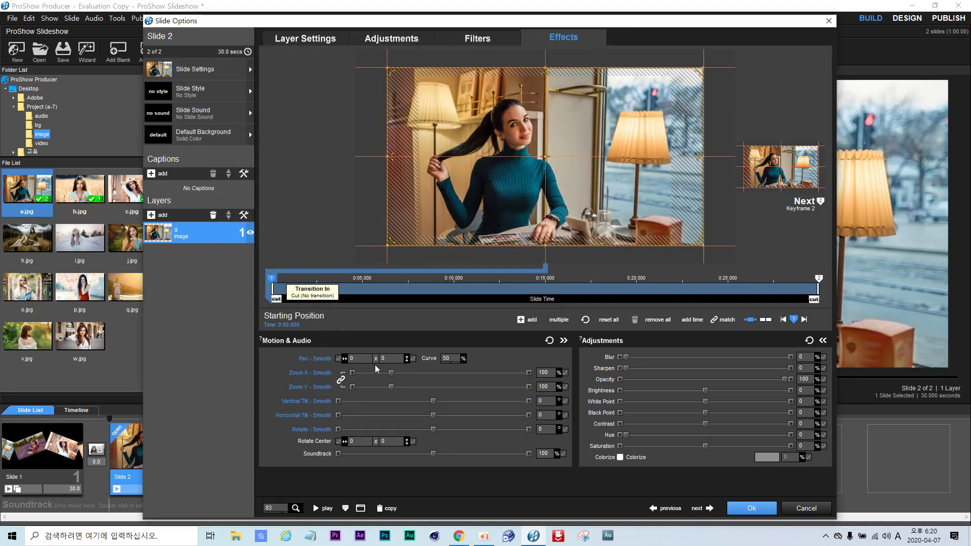
- Set layer a's zoom to 40% on both axes and copy the starting keyframe's settings to the next keyframe
left_click_drag(395, 373, 375, 378)
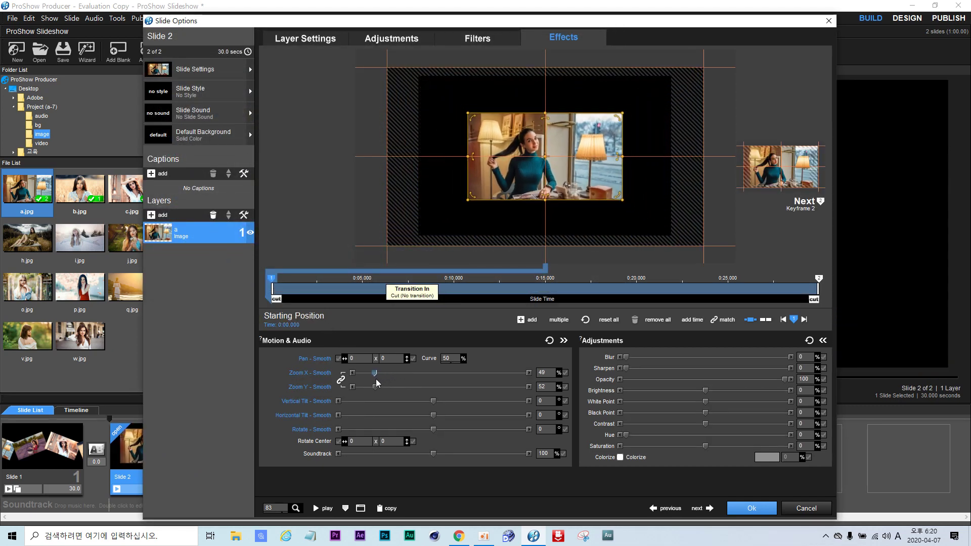
double_click(549, 375)
type("40")
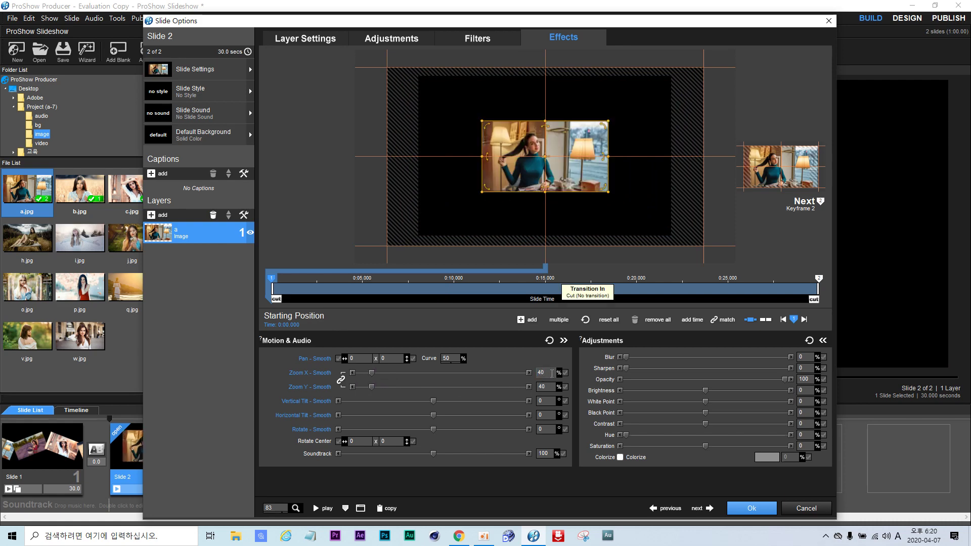
right_click(272, 279)
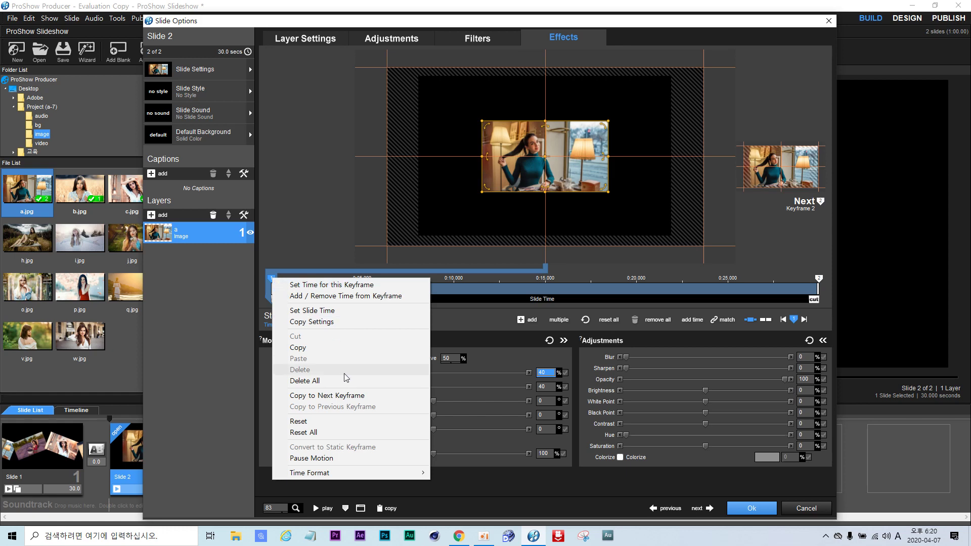
left_click(347, 395)
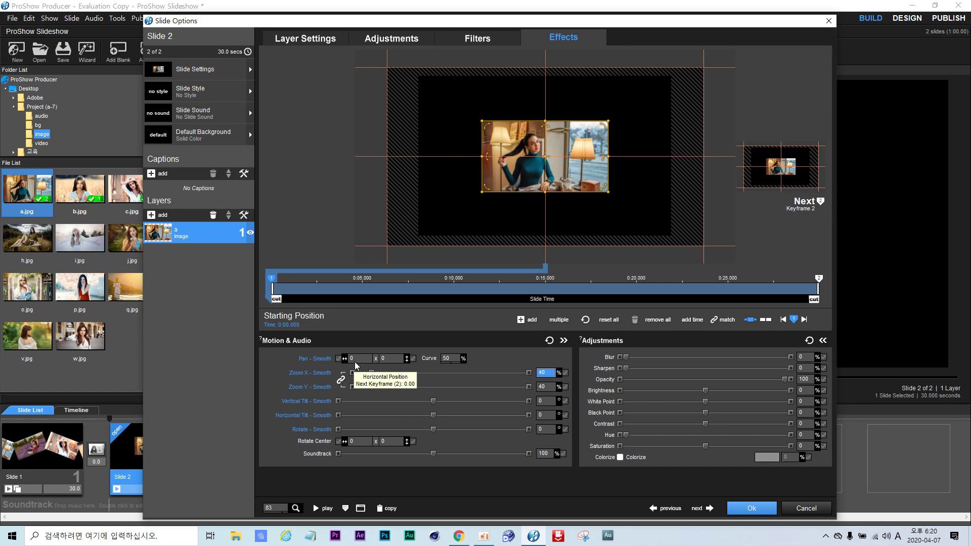
- Add a modifier to layer a's vertical pan with its amount taken from the Linear Ramp function
right_click(390, 359)
left_click(425, 440)
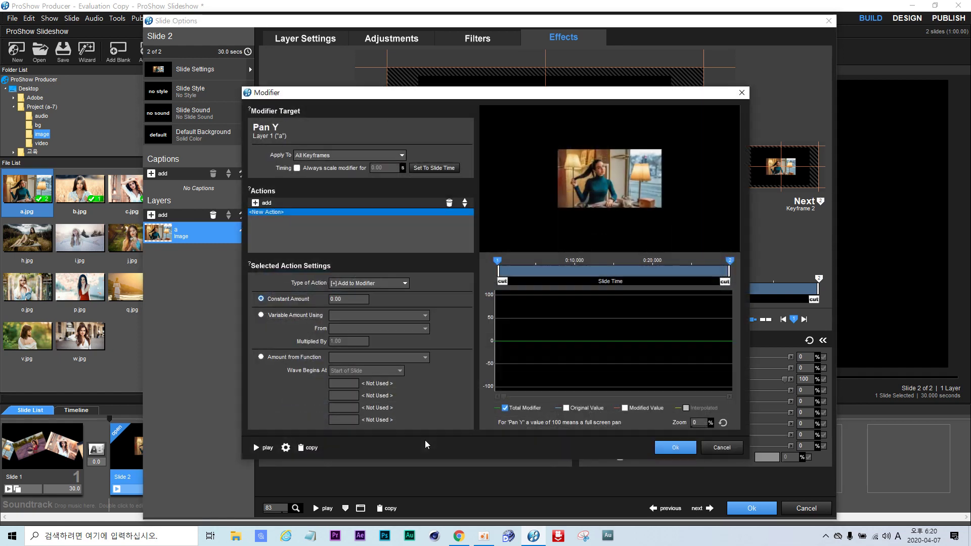
left_click(261, 356)
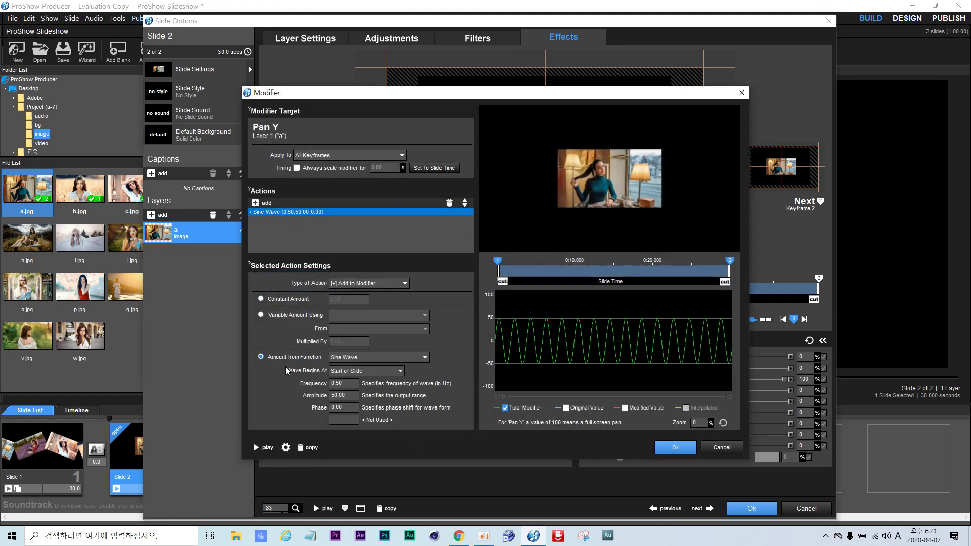
left_click(400, 371)
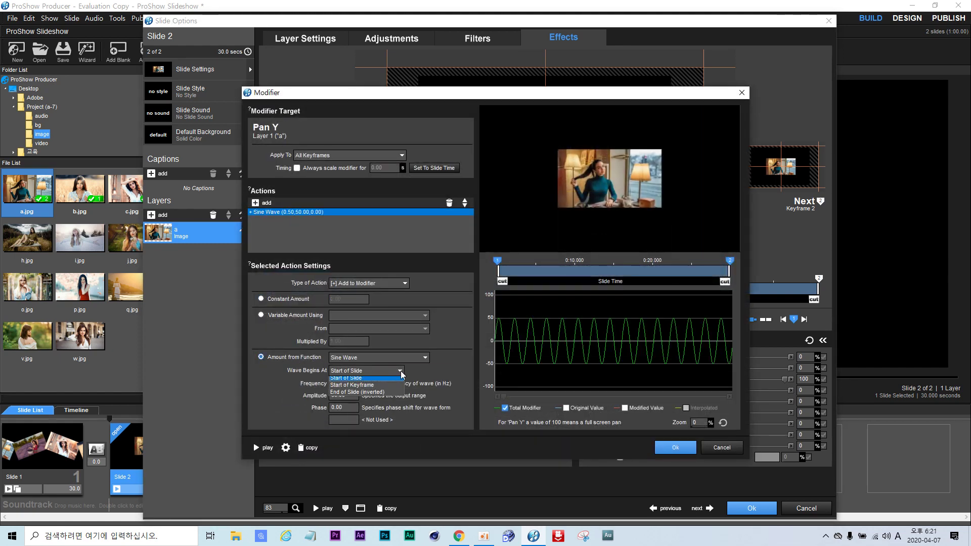
left_click(427, 359)
left_click(426, 359)
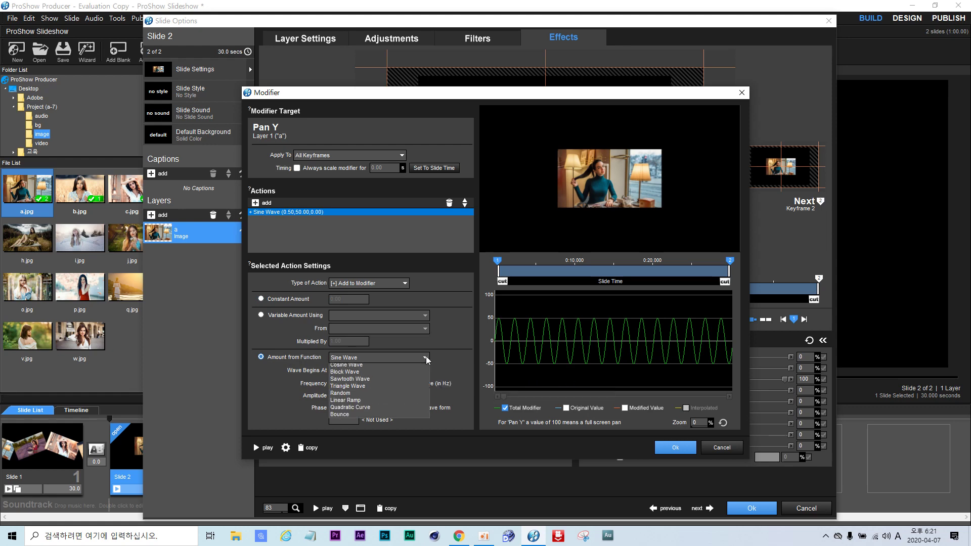
left_click(371, 407)
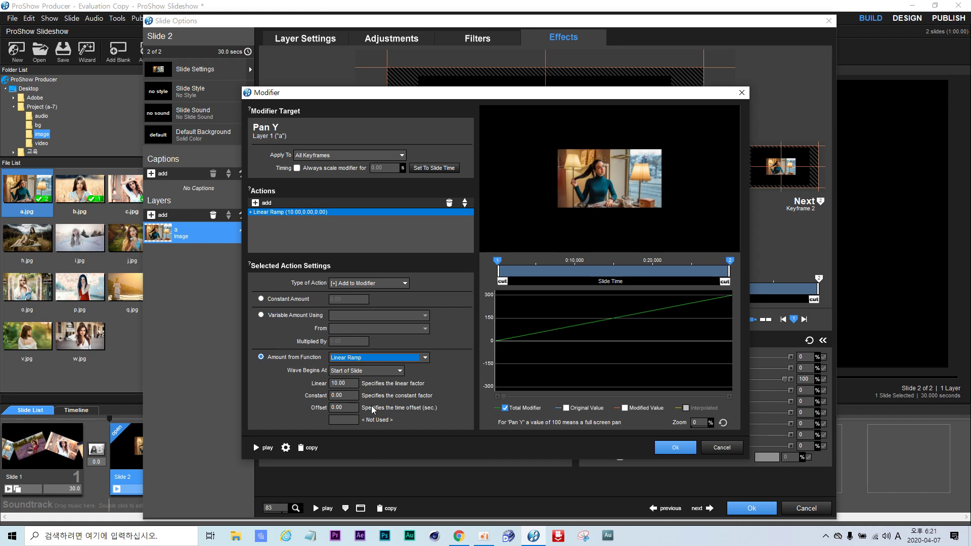
- Set the ramp's linear factor to 5, accept the modifier, and preview the slide's vertical motion
left_click(354, 383)
key("BackSpace")
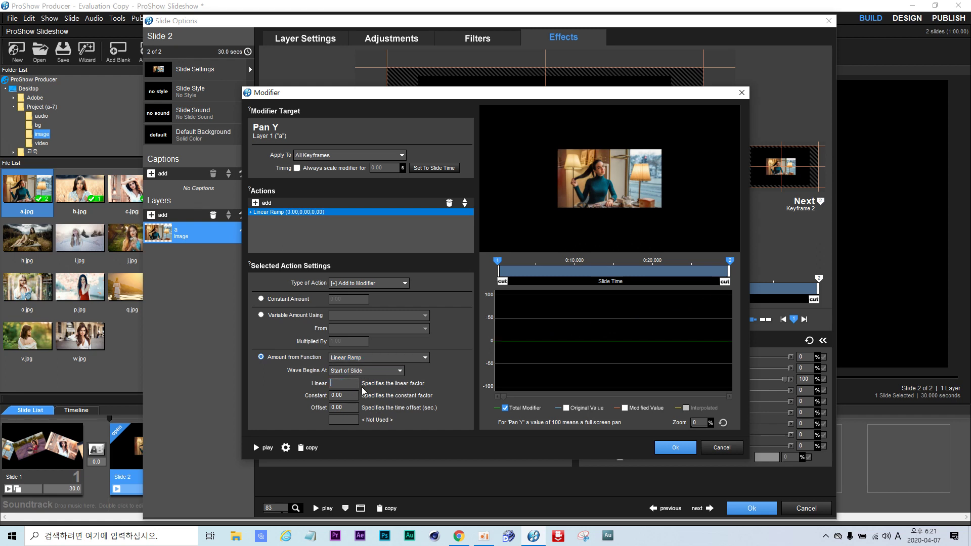
type("5")
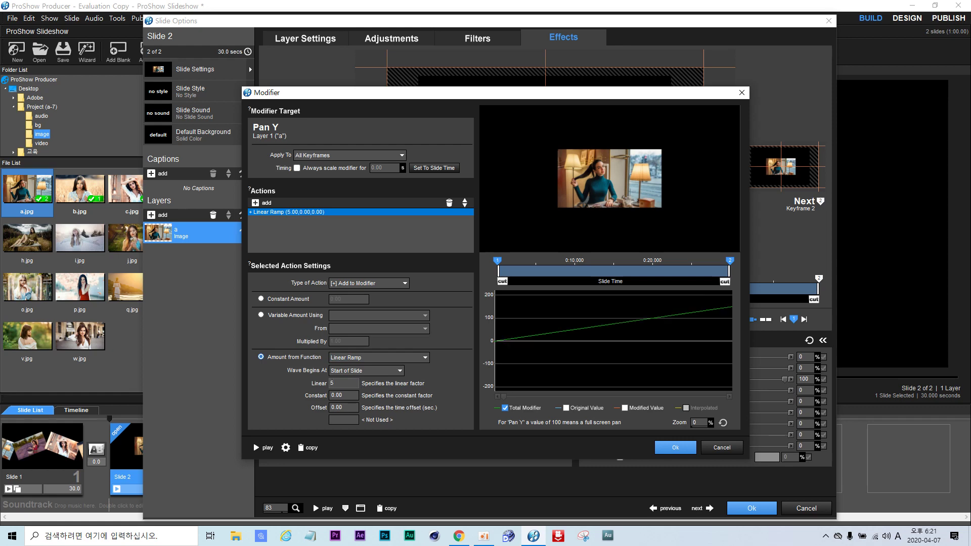
left_click(665, 450)
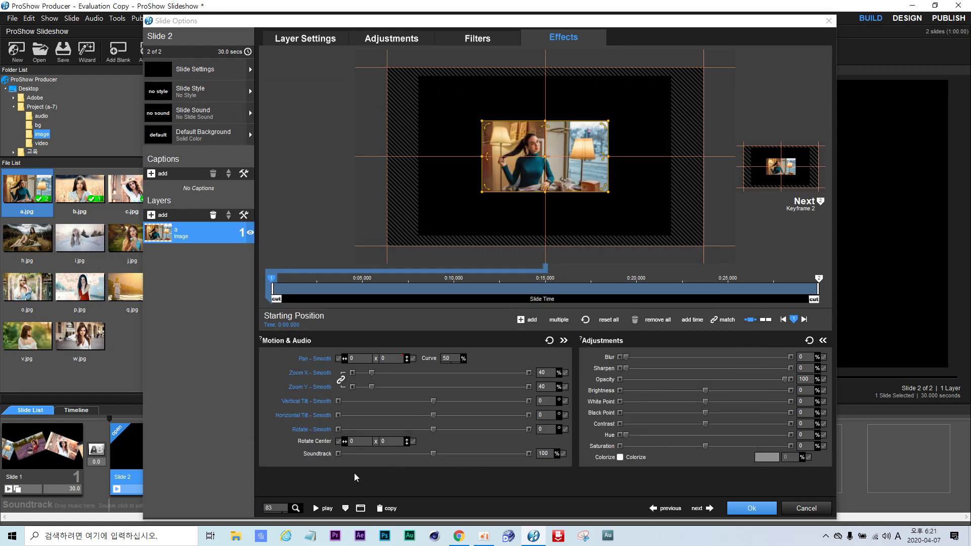
left_click(319, 508)
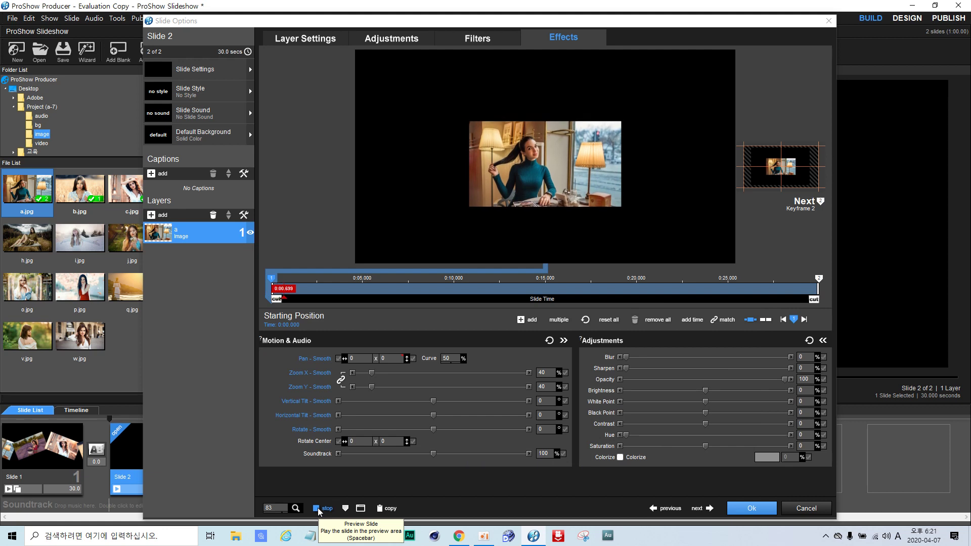
left_click(316, 509)
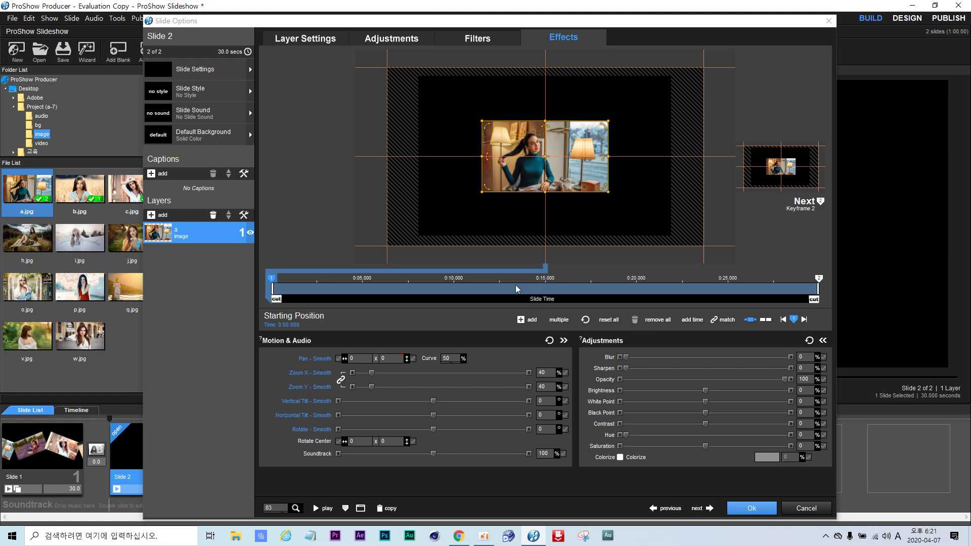
- Duplicate layer a three times to make four identical image layers
right_click(169, 233)
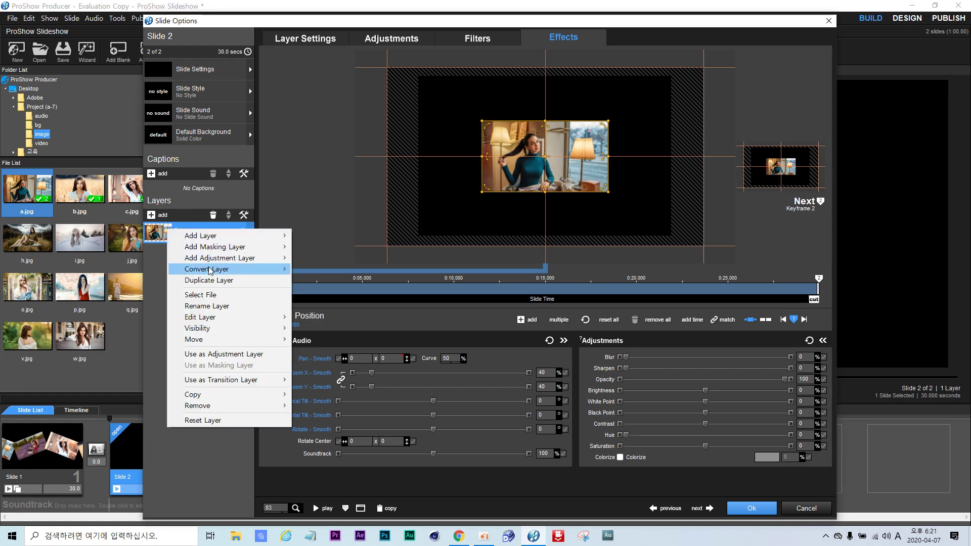
left_click(209, 280)
right_click(190, 233)
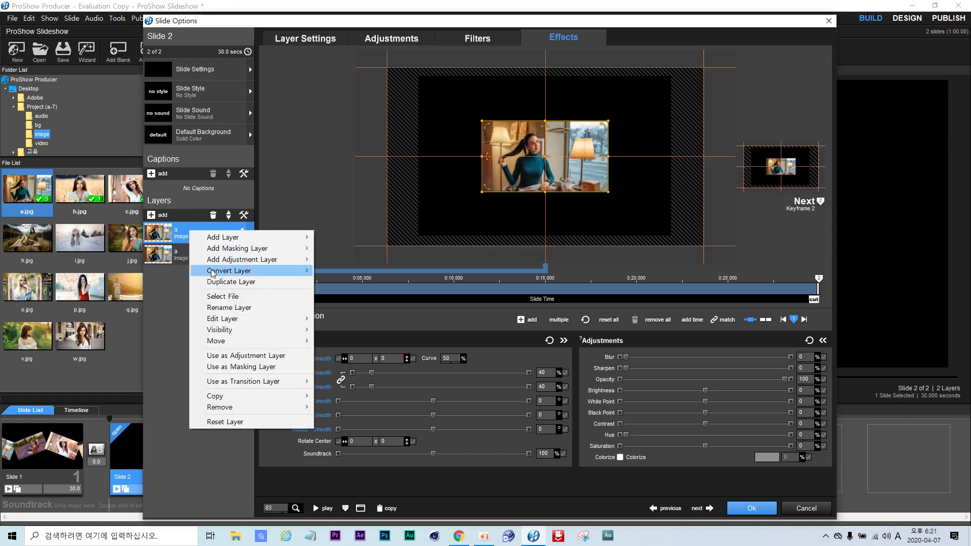
left_click(230, 281)
right_click(200, 234)
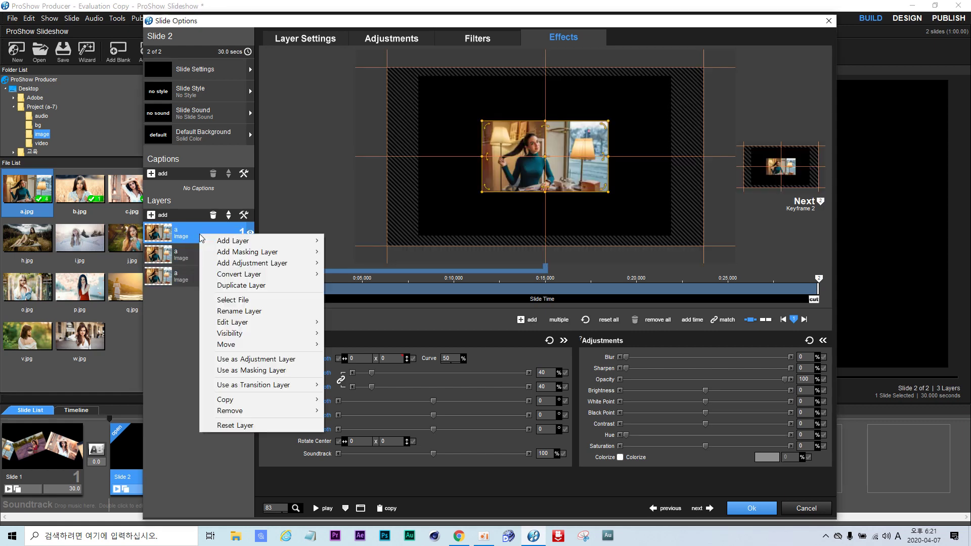
left_click(230, 286)
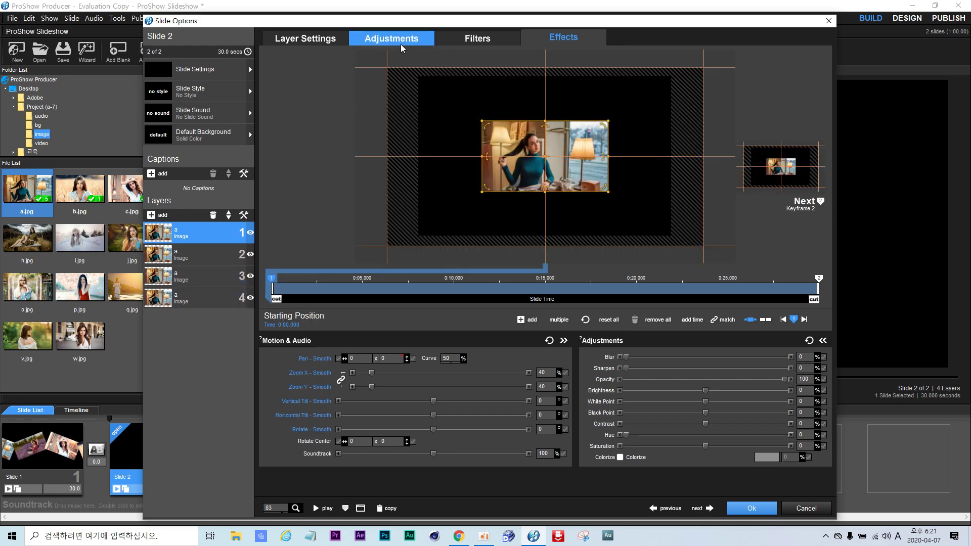
right_click(200, 232)
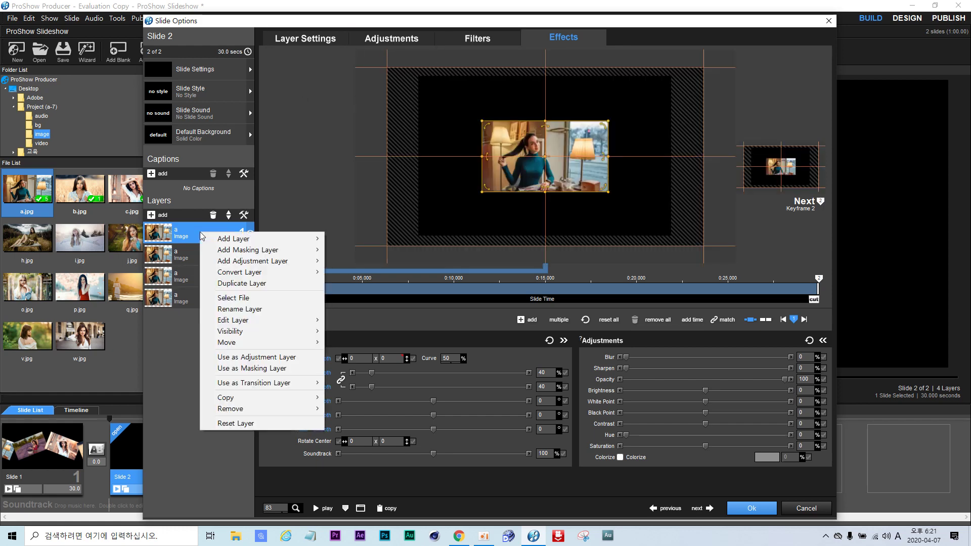
left_click(233, 298)
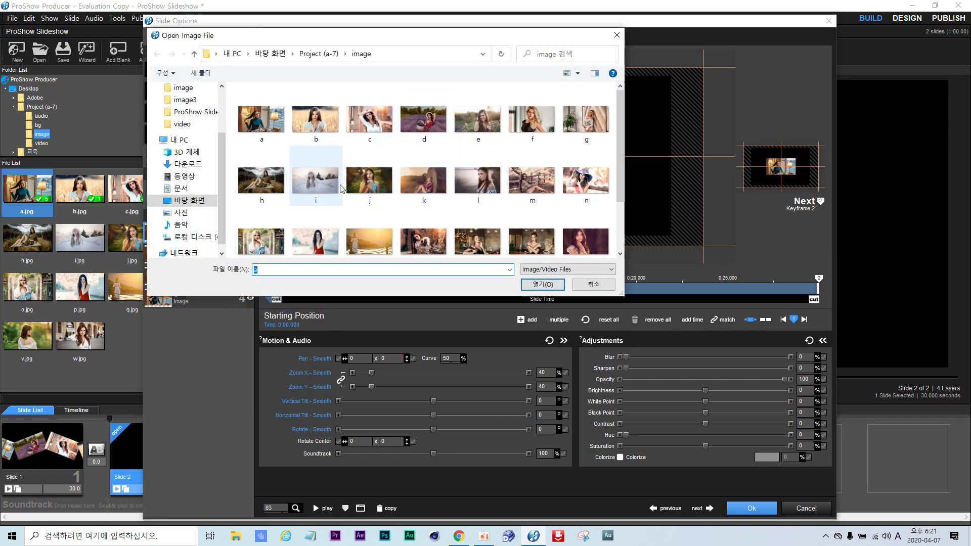
double_click(261, 120)
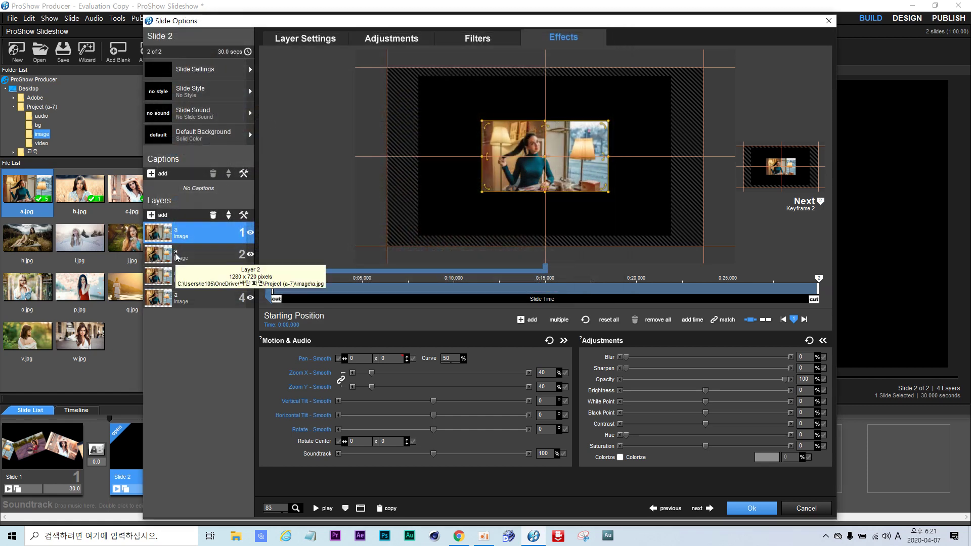
- Replace the image files of layers 1, 2 and 3 with b, c and d respectively
right_click(179, 233)
left_click(216, 299)
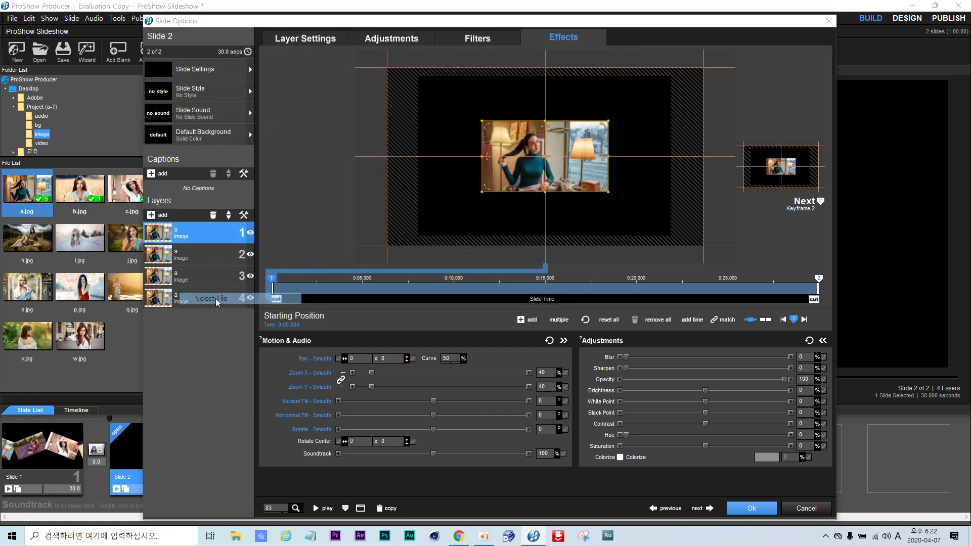
double_click(322, 121)
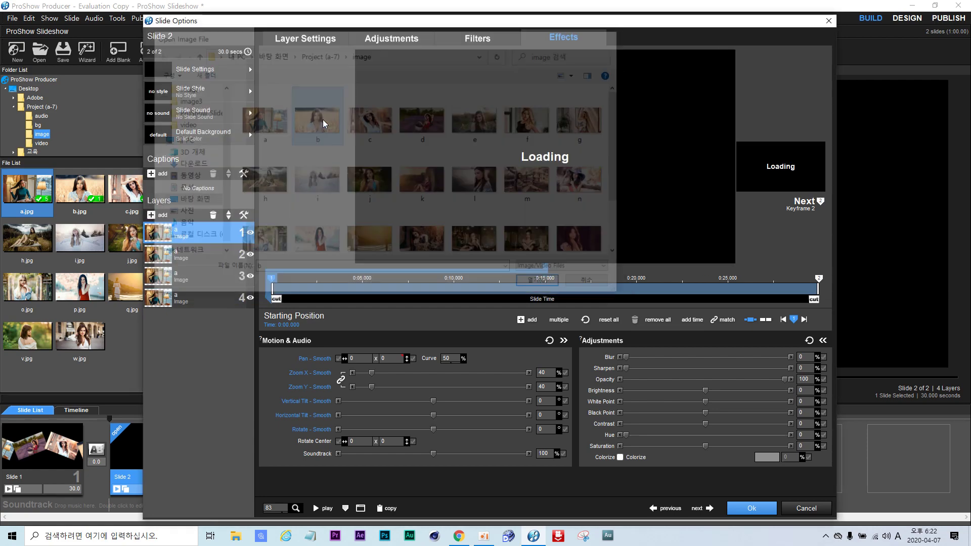
right_click(199, 253)
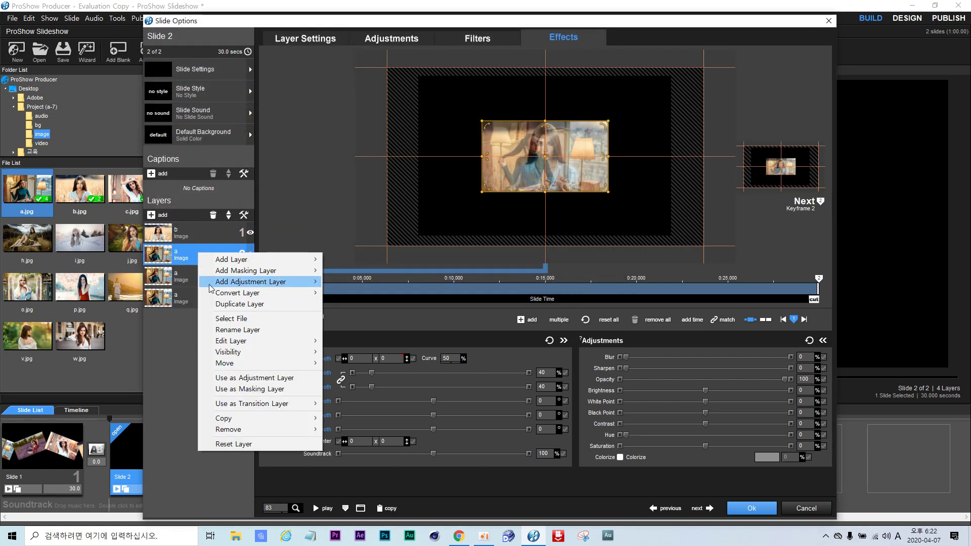
left_click(225, 319)
double_click(371, 120)
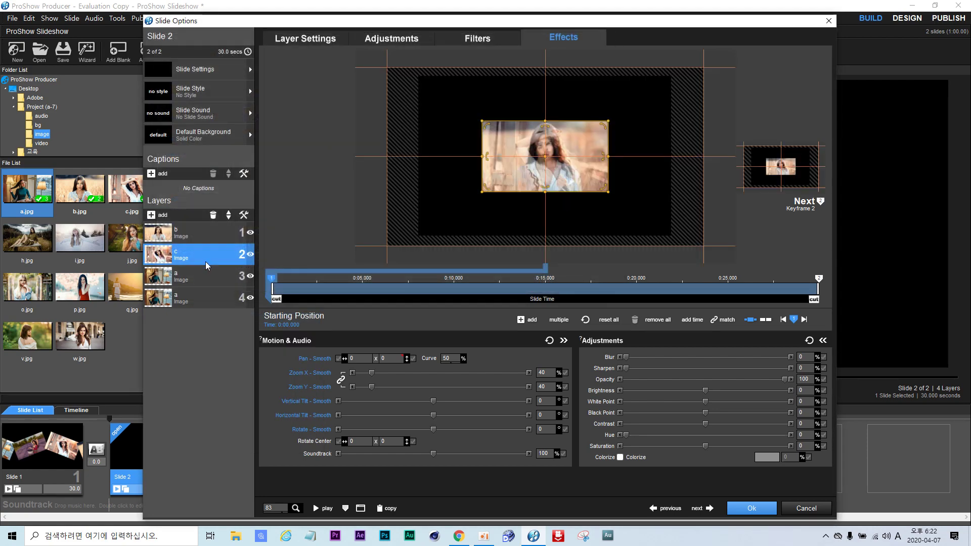
right_click(195, 277)
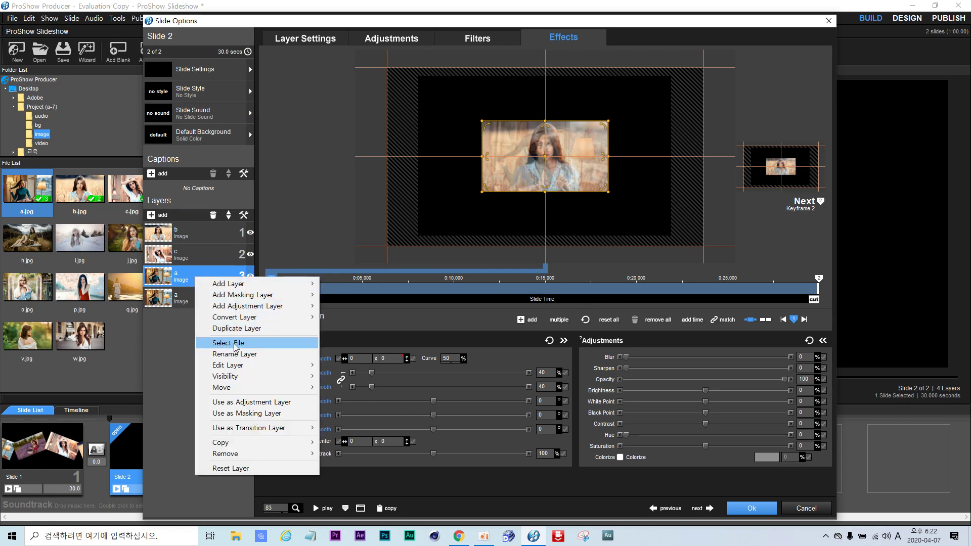
left_click(219, 344)
double_click(424, 121)
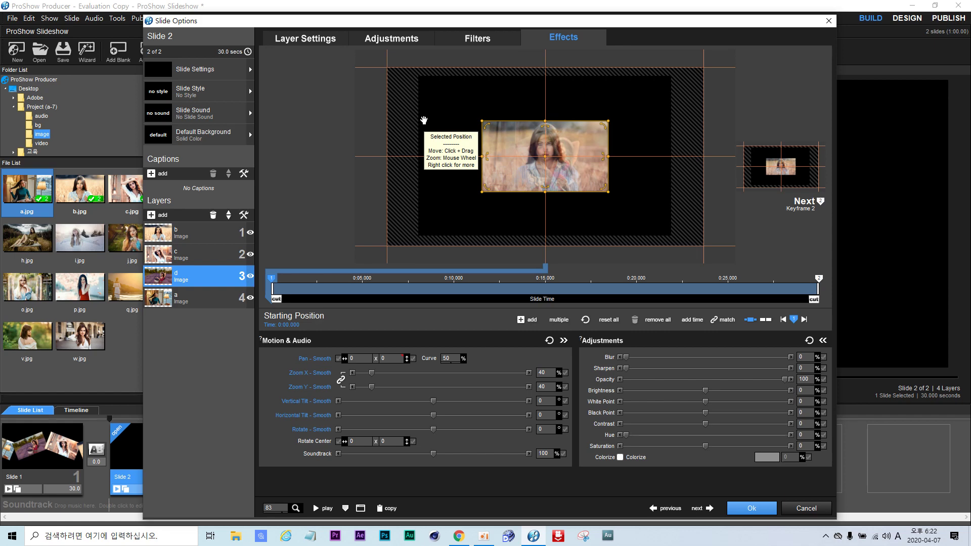
- Add a constant amount action of -120 to the vertical pan modifier of layer b and accept it
left_click(192, 235)
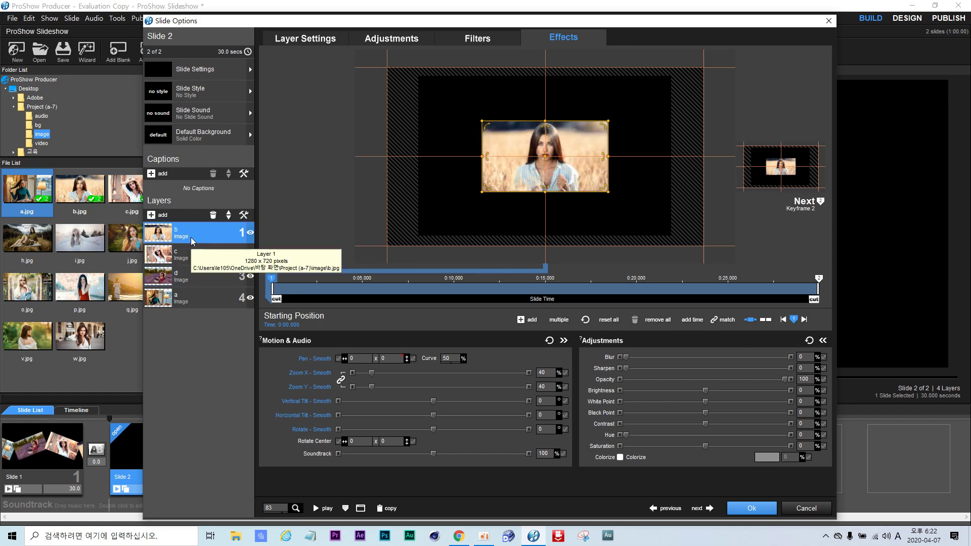
right_click(389, 360)
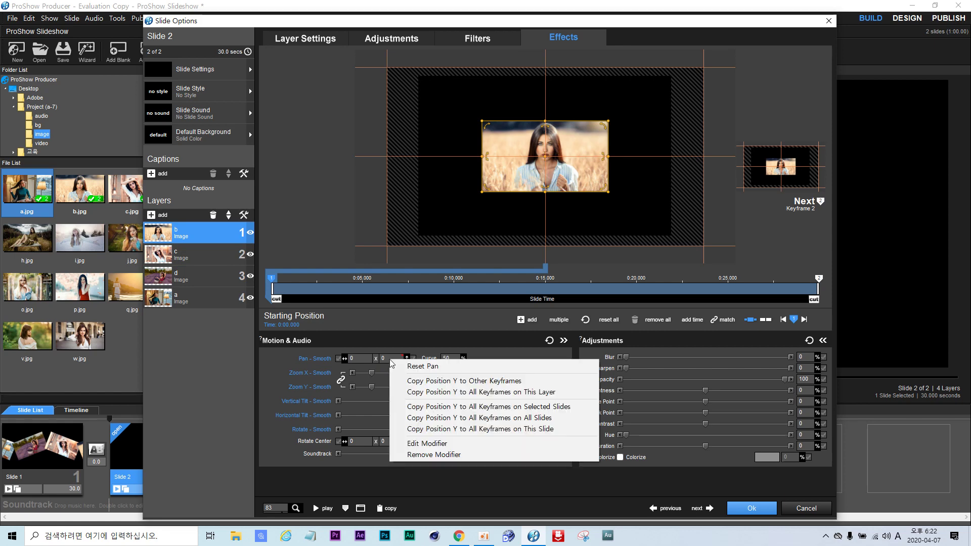
left_click(426, 444)
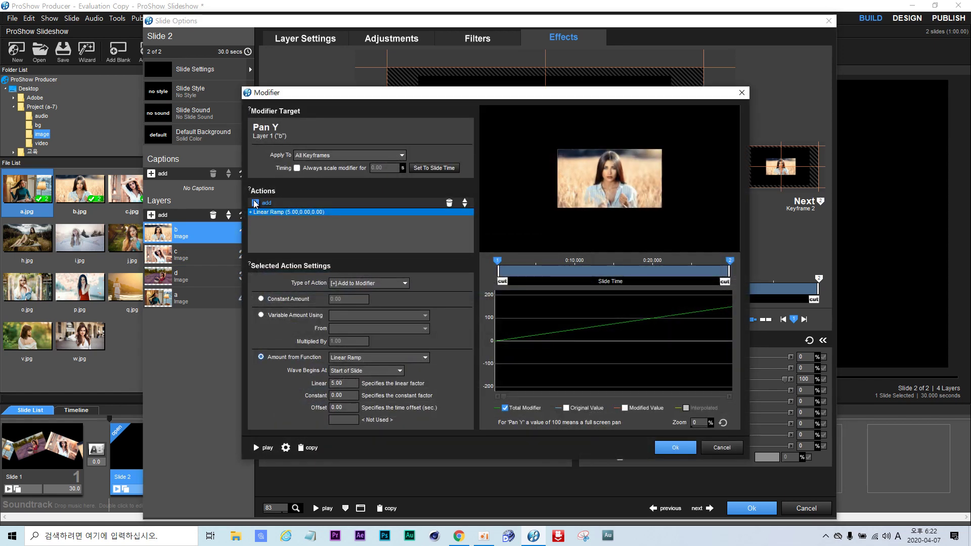
left_click(261, 202)
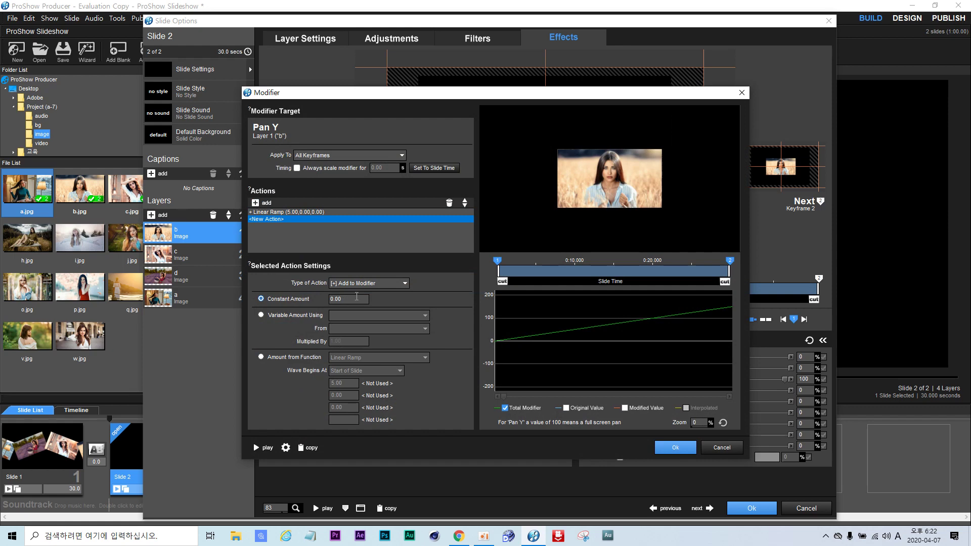
left_click(348, 301)
key("BackSpace")
key("BackSpace")
type("12")
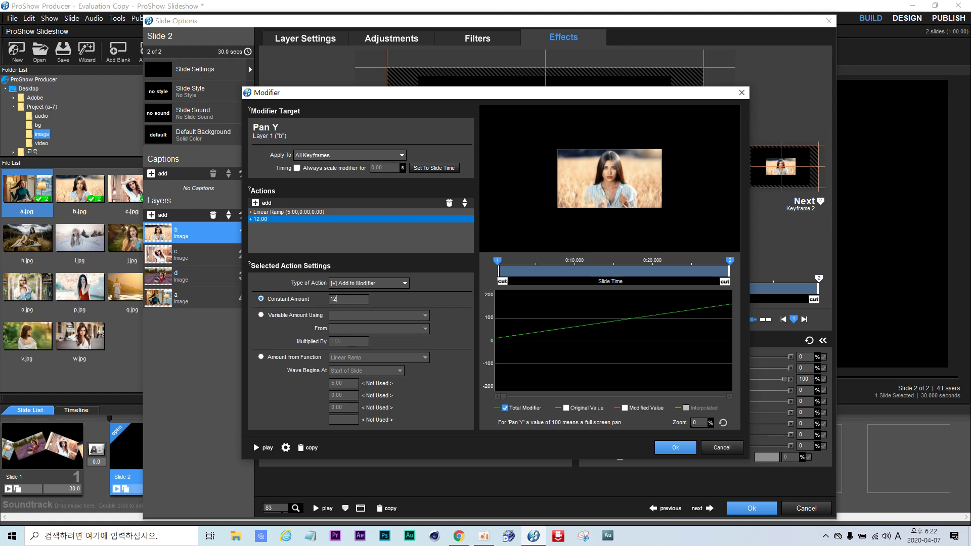
type("0")
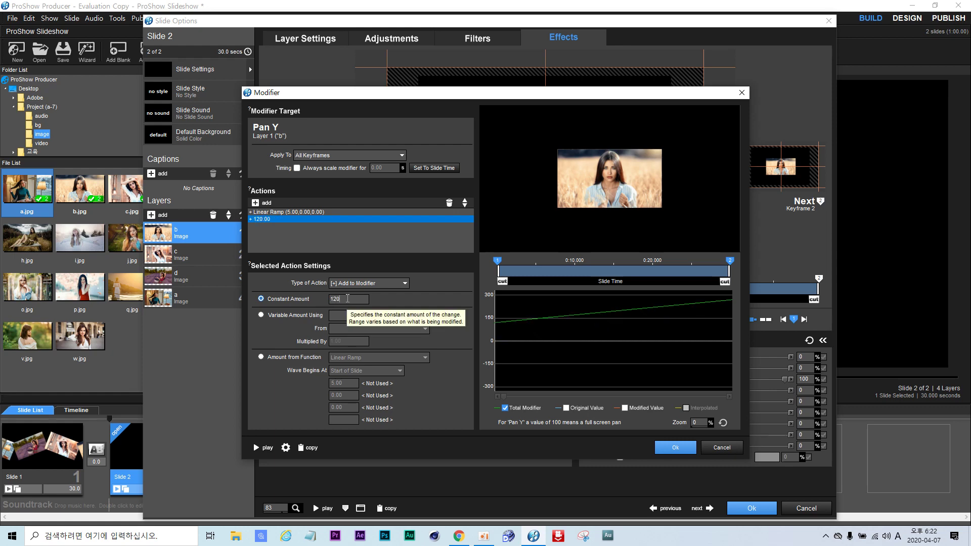
left_click(330, 298)
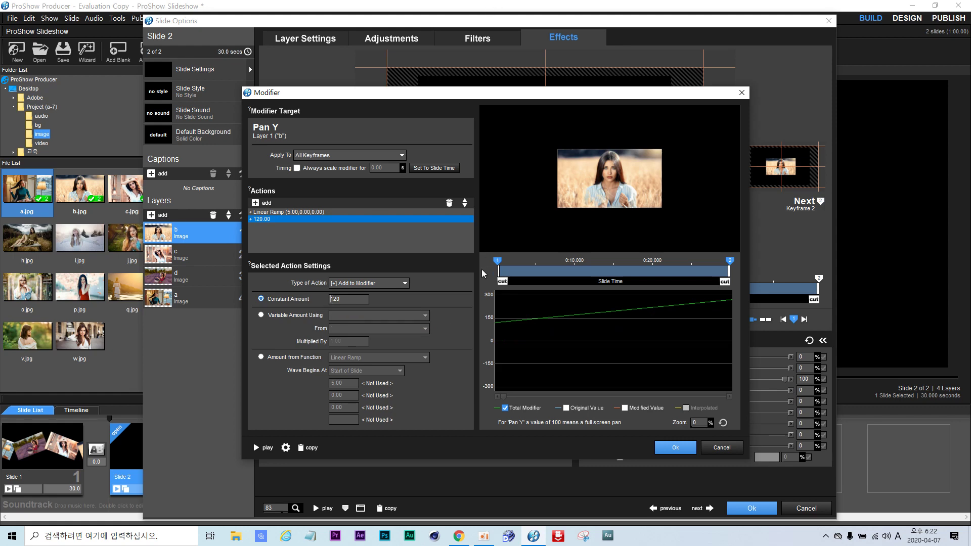
type("-")
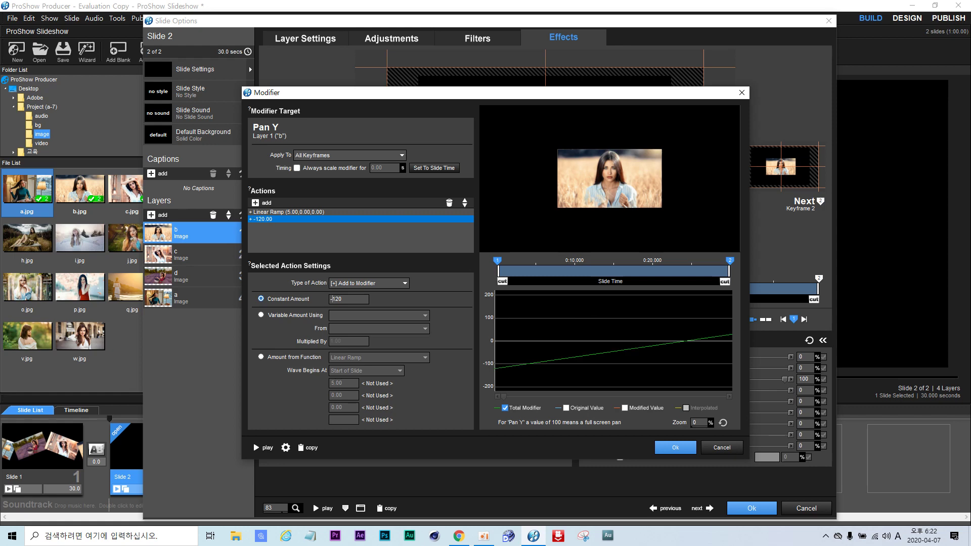
left_click(675, 448)
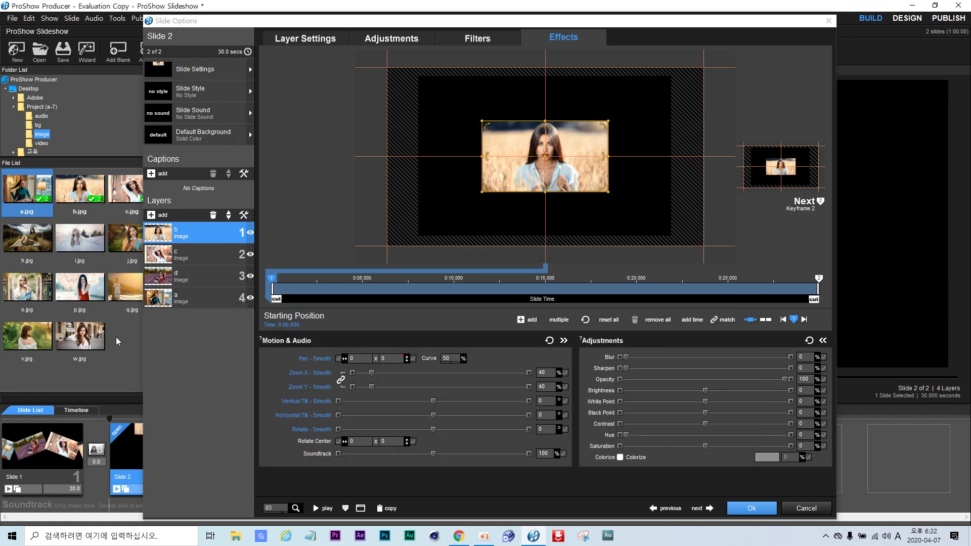
- Add a constant amount action of -80 to the vertical pan modifier of layer c and accept it
left_click(178, 258)
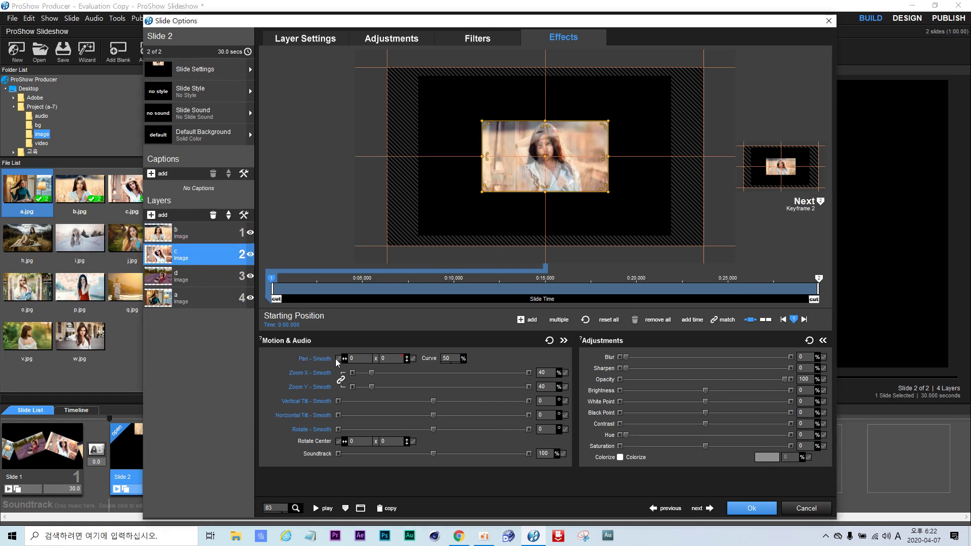
right_click(392, 363)
left_click(448, 443)
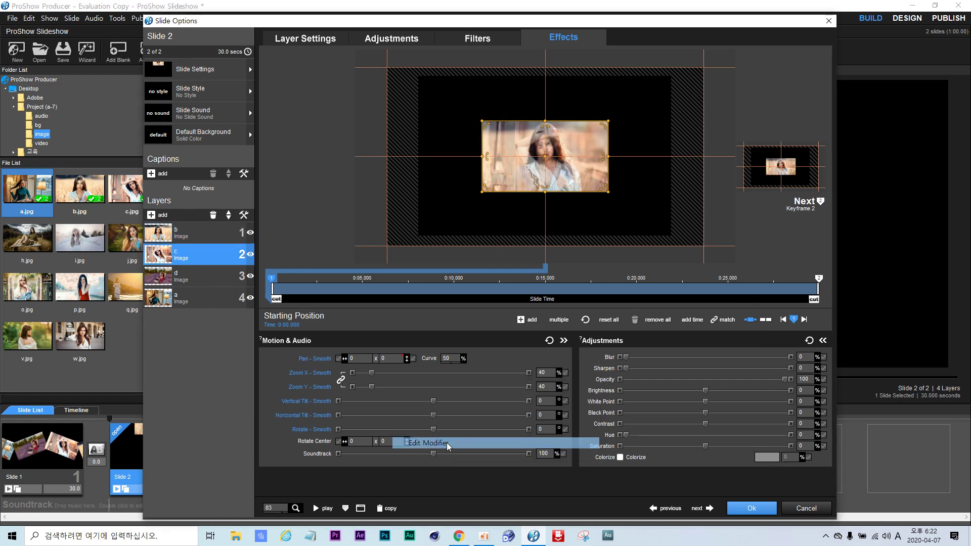
left_click(255, 203)
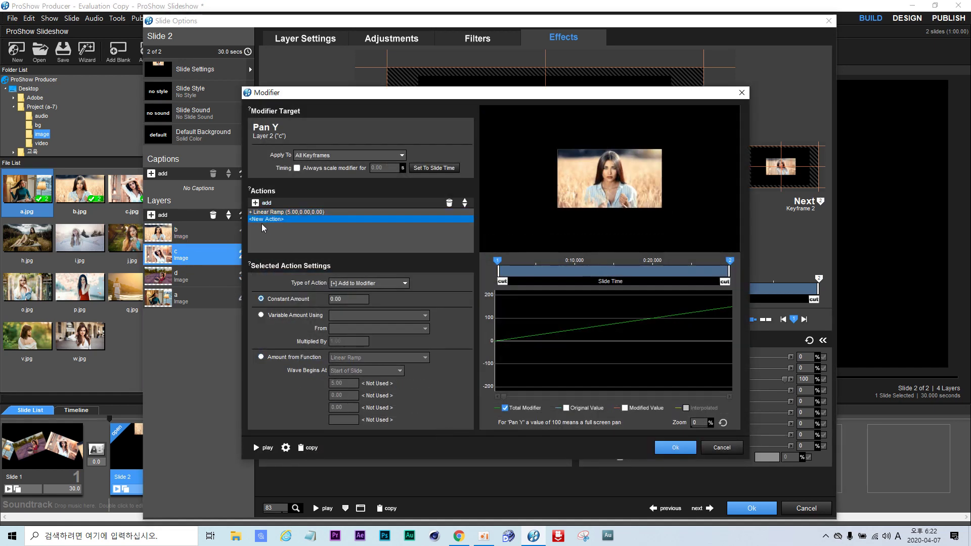
left_click(349, 300)
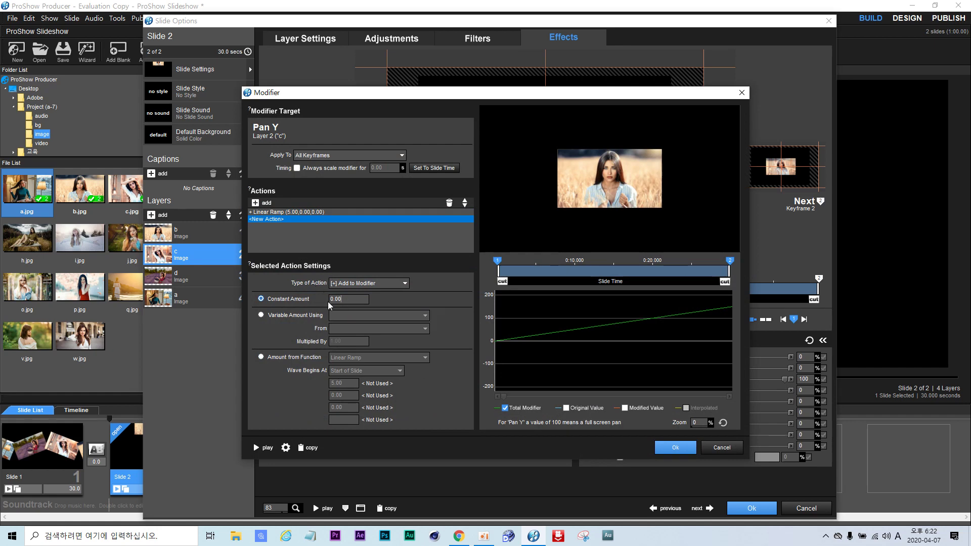
key("BackSpace")
type("-80")
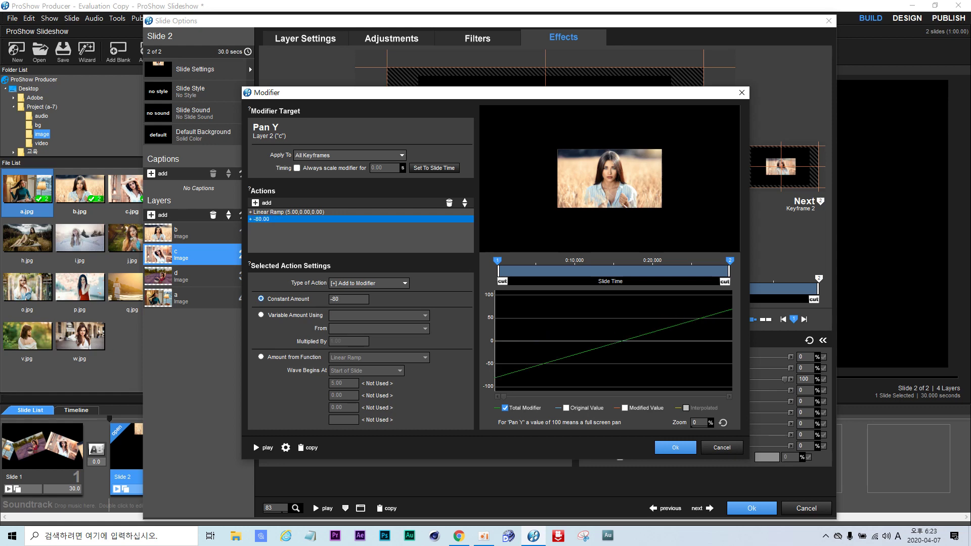
left_click(667, 450)
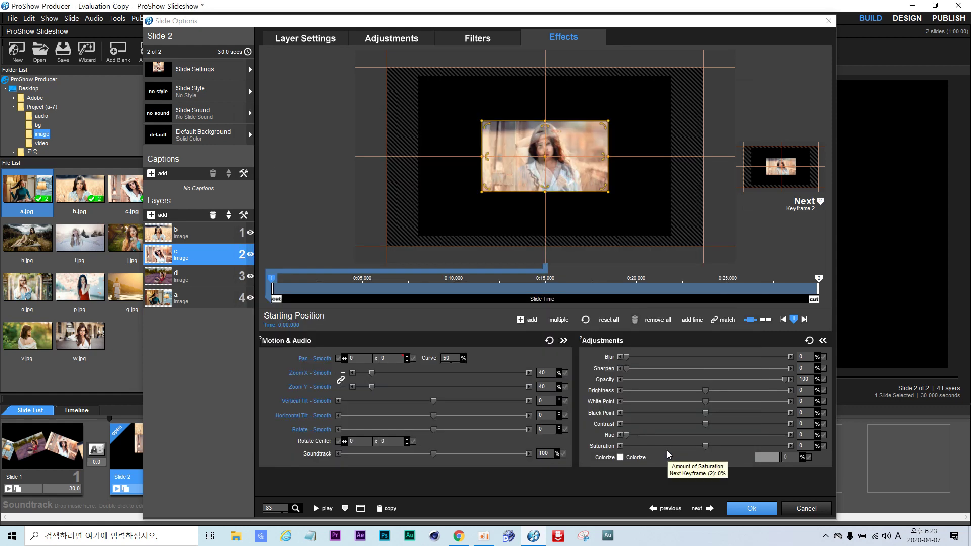
left_click(191, 281)
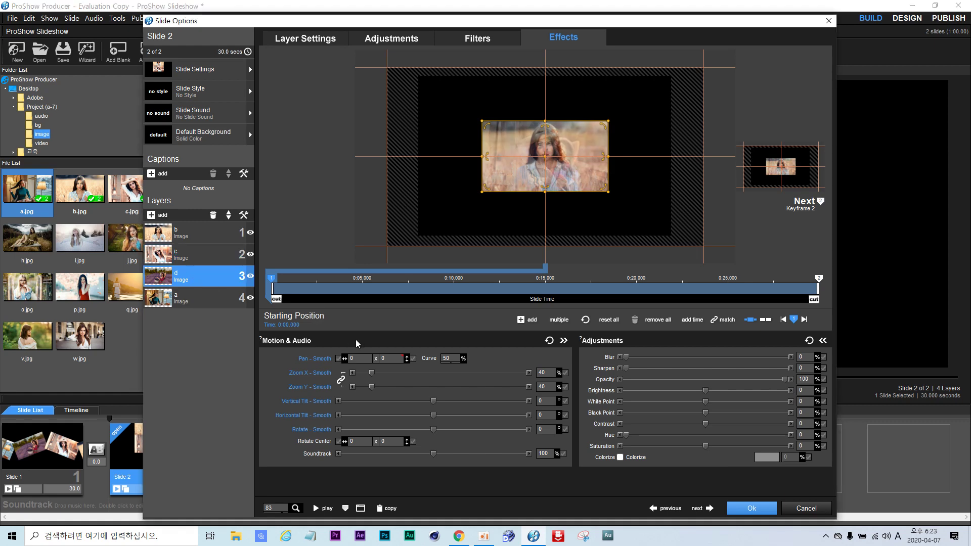
right_click(390, 359)
left_click(442, 444)
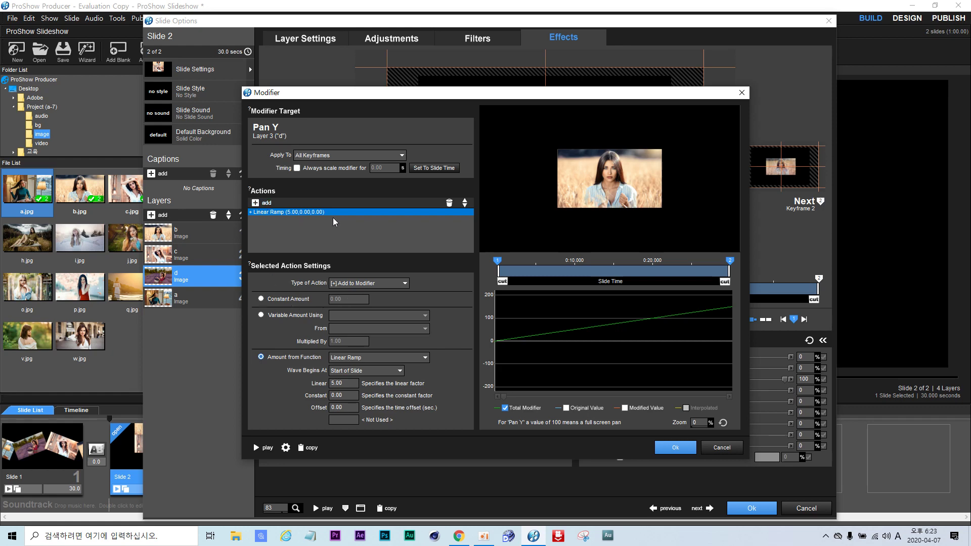
left_click(255, 202)
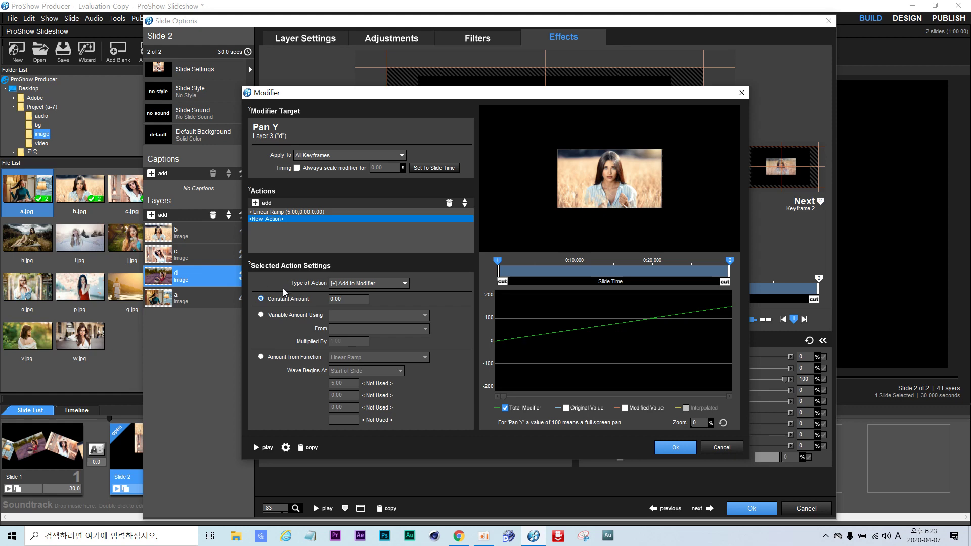
left_click(347, 302)
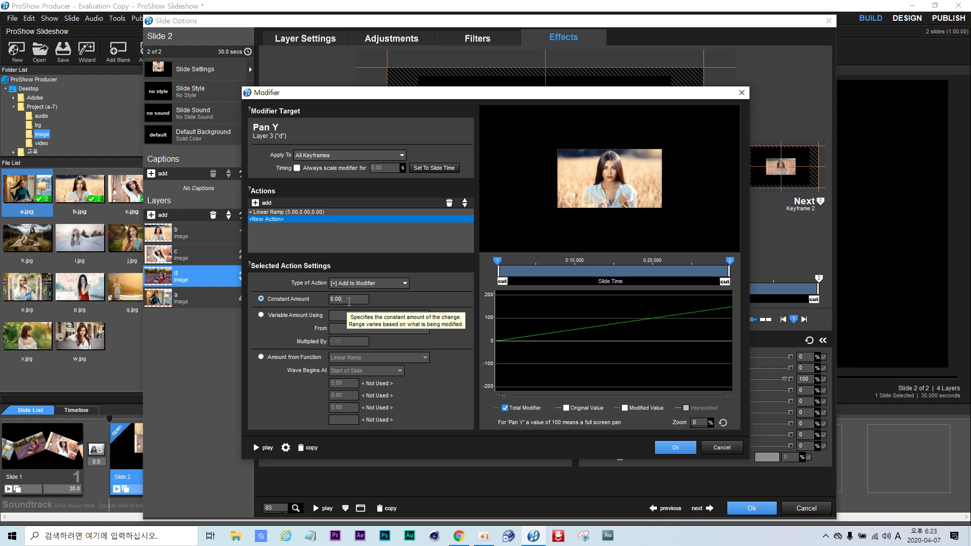
left_click(721, 448)
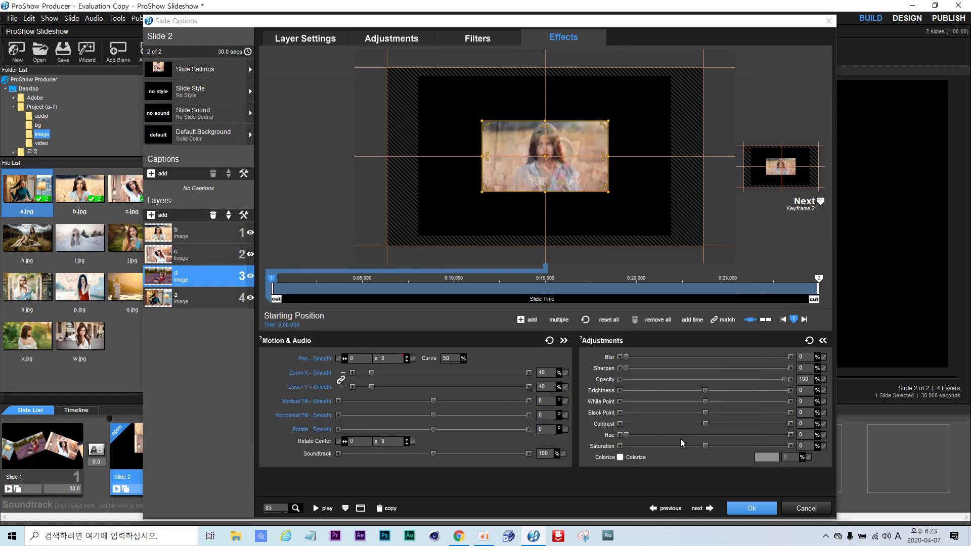
- Check the actions in layer c's vertical pan modifier and close it without changes
left_click(174, 258)
right_click(389, 357)
left_click(455, 444)
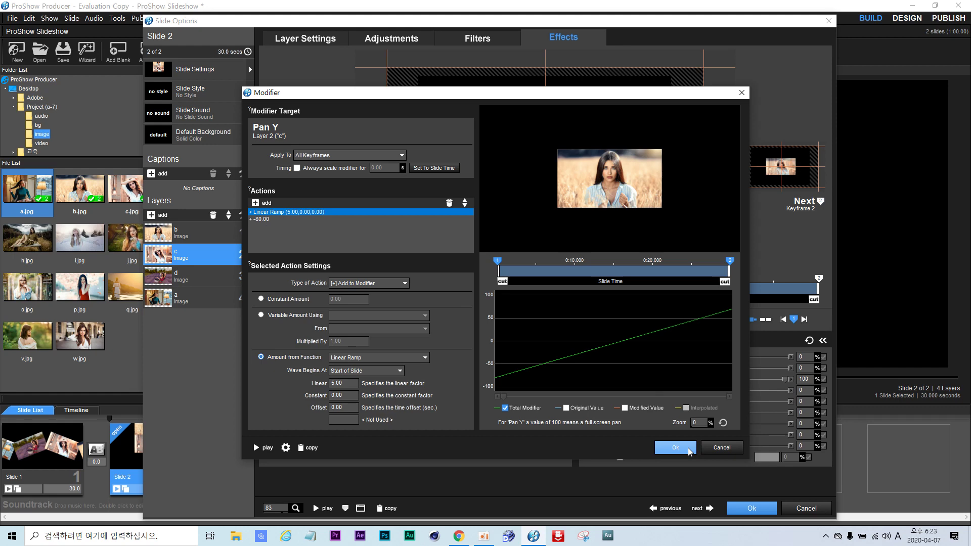
left_click(711, 450)
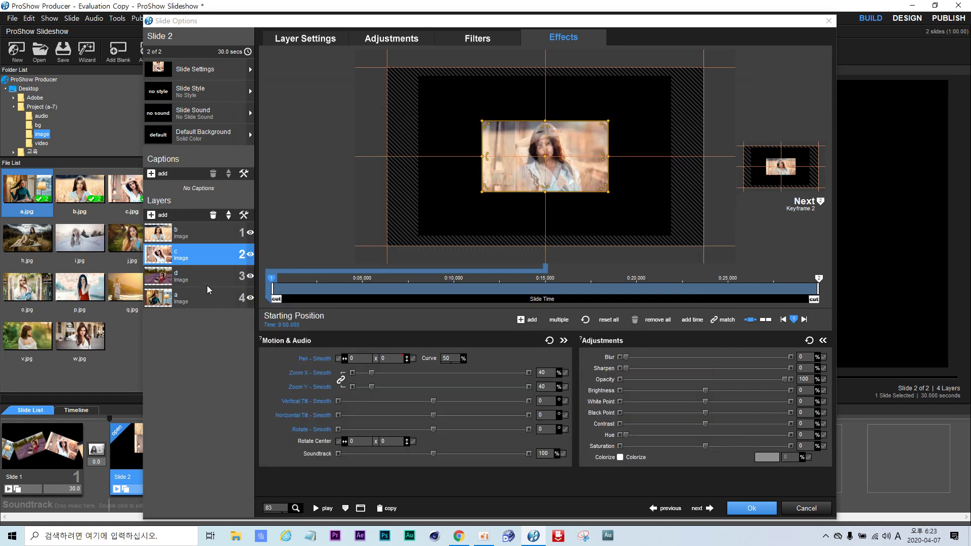
- Set the constant amount in layer b's vertical pan modifier to -160 and accept it
left_click(194, 238)
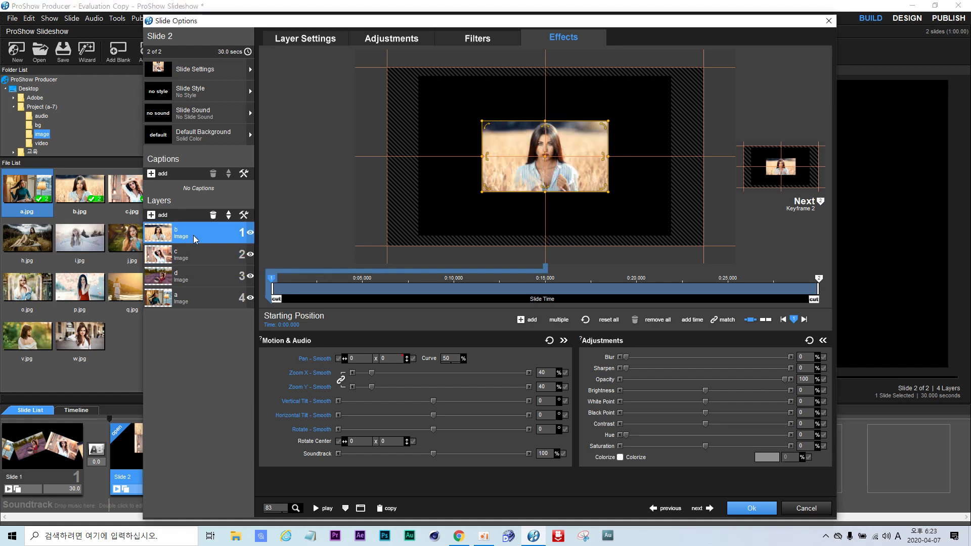
right_click(396, 360)
left_click(420, 440)
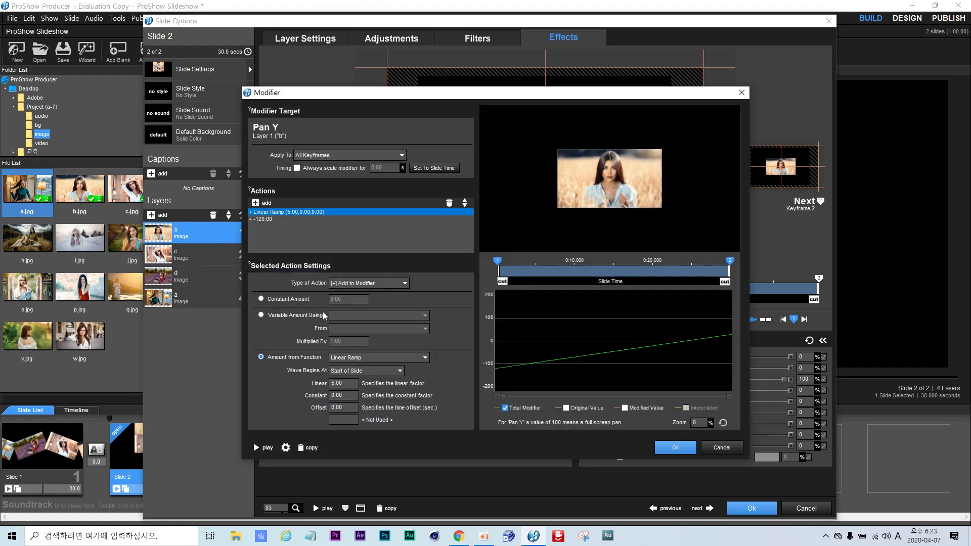
left_click(266, 220)
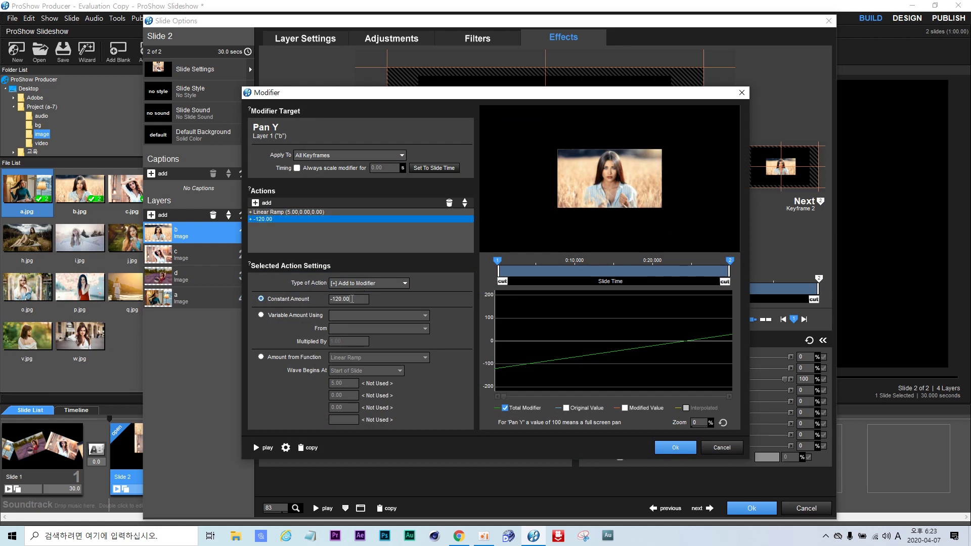
left_click(356, 299)
key("BackSpace")
key("BackSpace")
key("BackSpace")
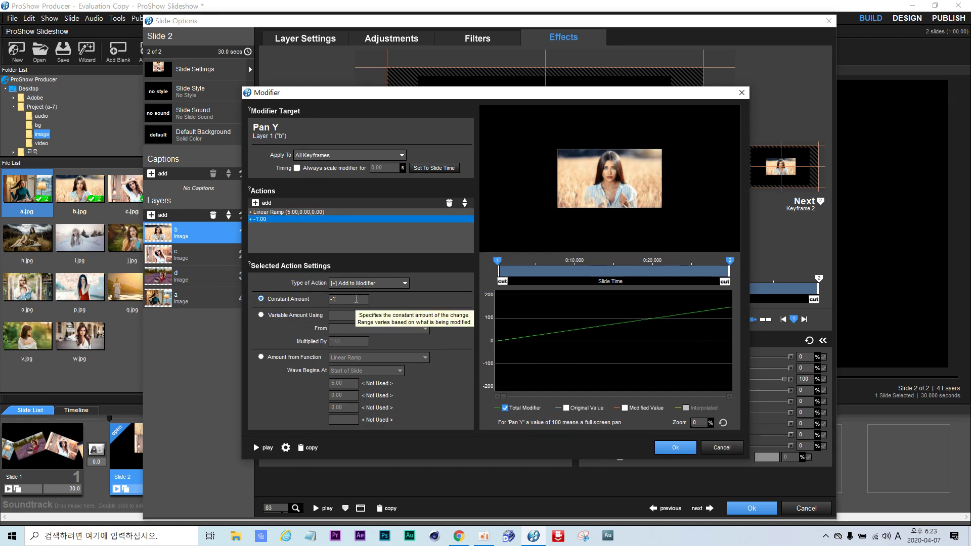
type("60")
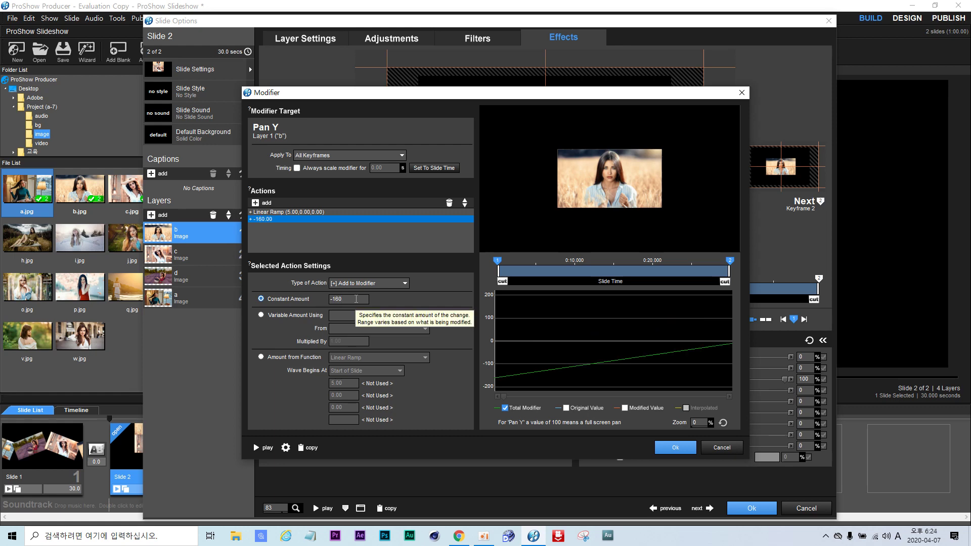
left_click(673, 449)
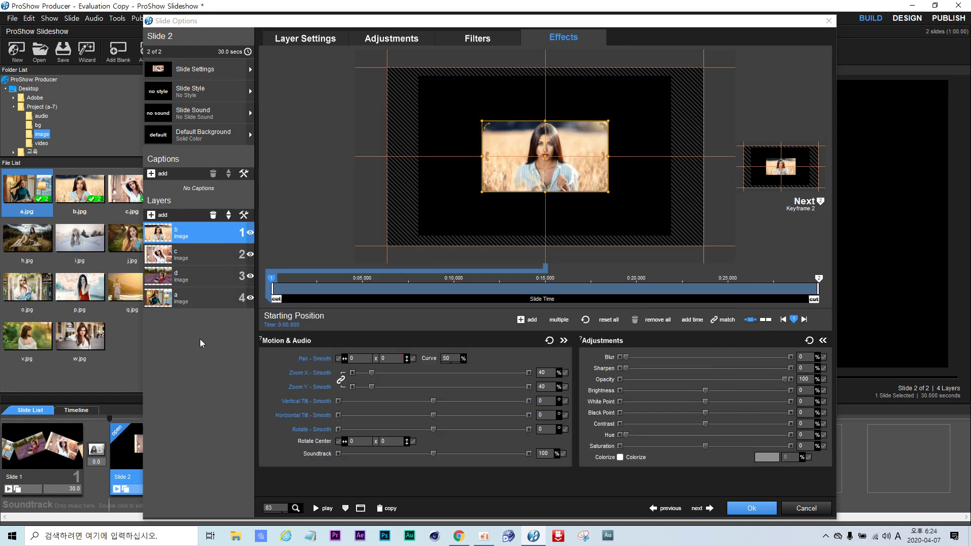
- Set the constant amount in layer c's vertical pan modifier to -120 and accept it
left_click(181, 259)
right_click(387, 360)
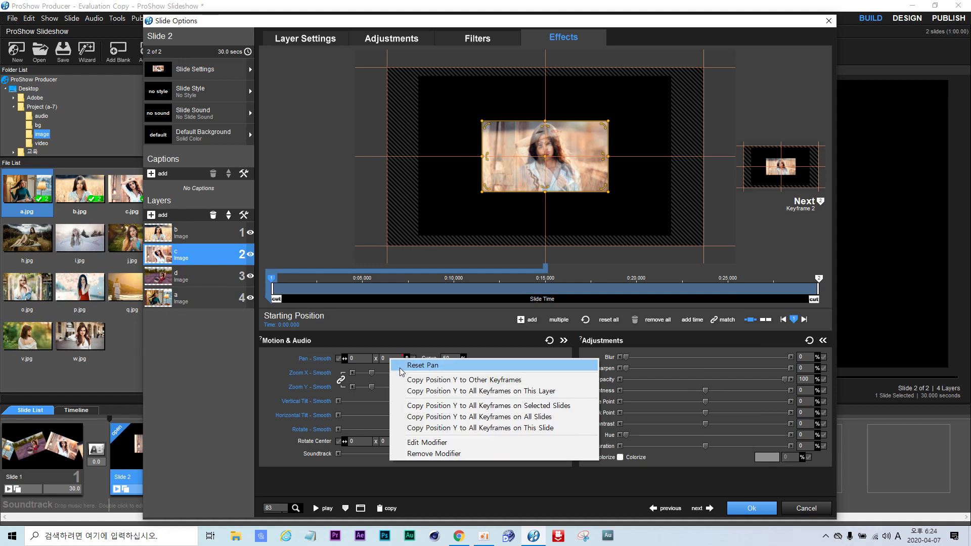
left_click(412, 442)
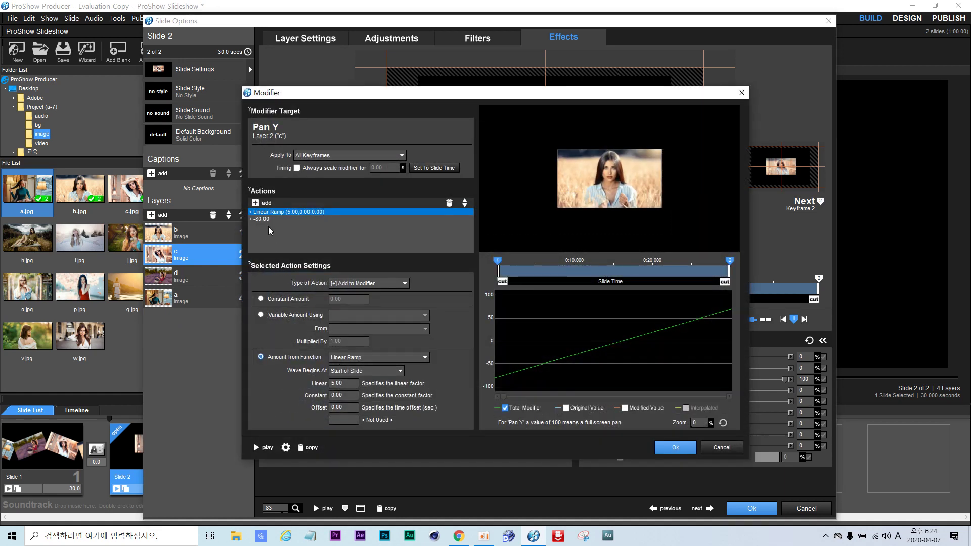
left_click(266, 221)
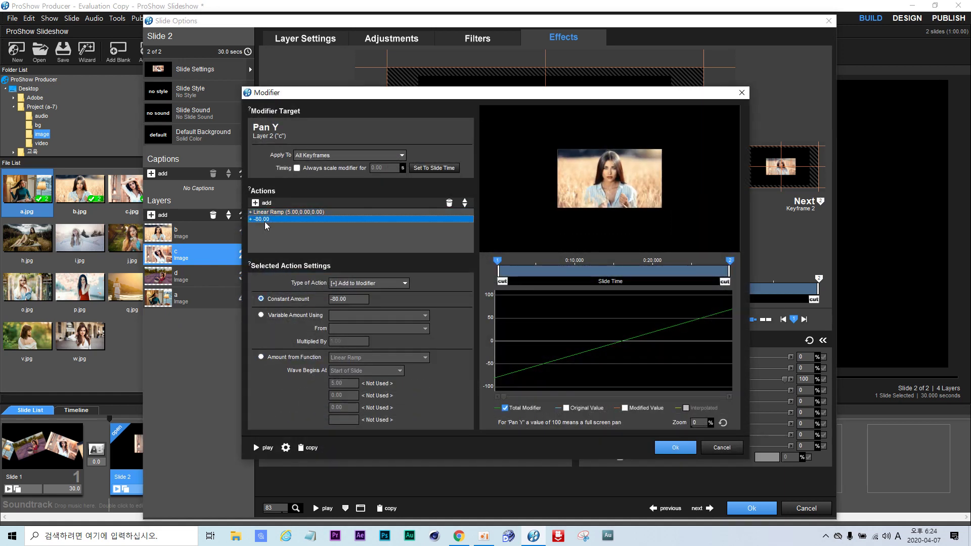
left_click(355, 303)
key("BackSpace")
key("BackSpace")
key("BackSpace")
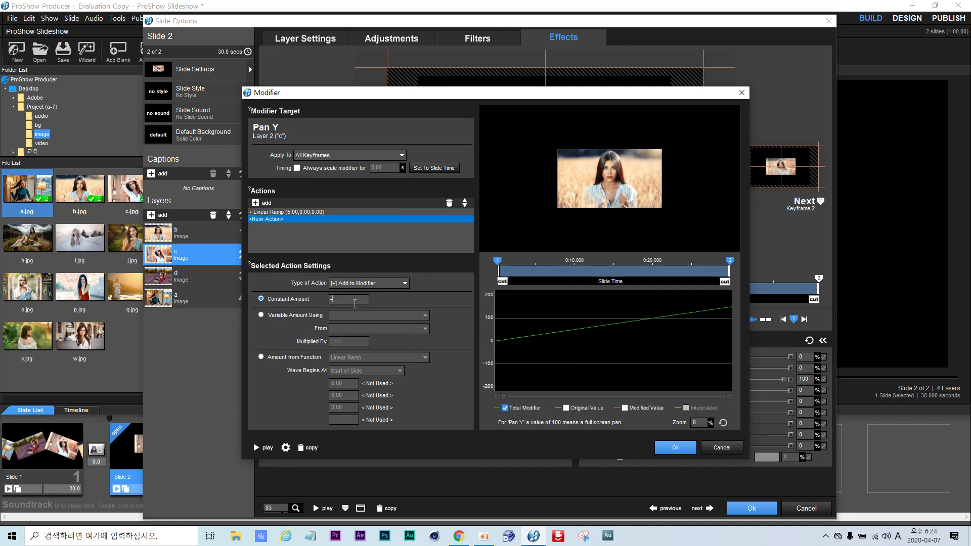
type("120")
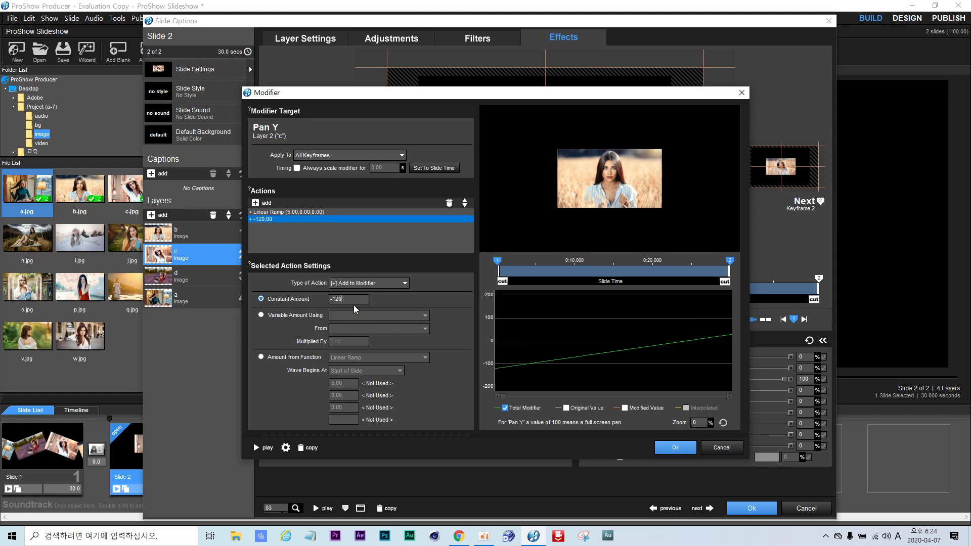
left_click(660, 448)
- Add a constant amount action of -80 to layer d's vertical pan modifier and accept it
left_click(185, 277)
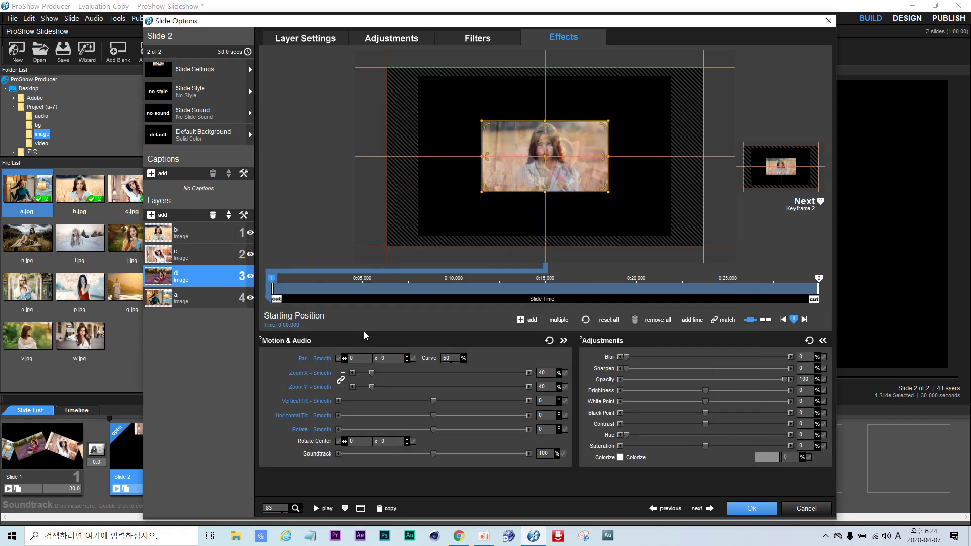
right_click(390, 360)
left_click(435, 440)
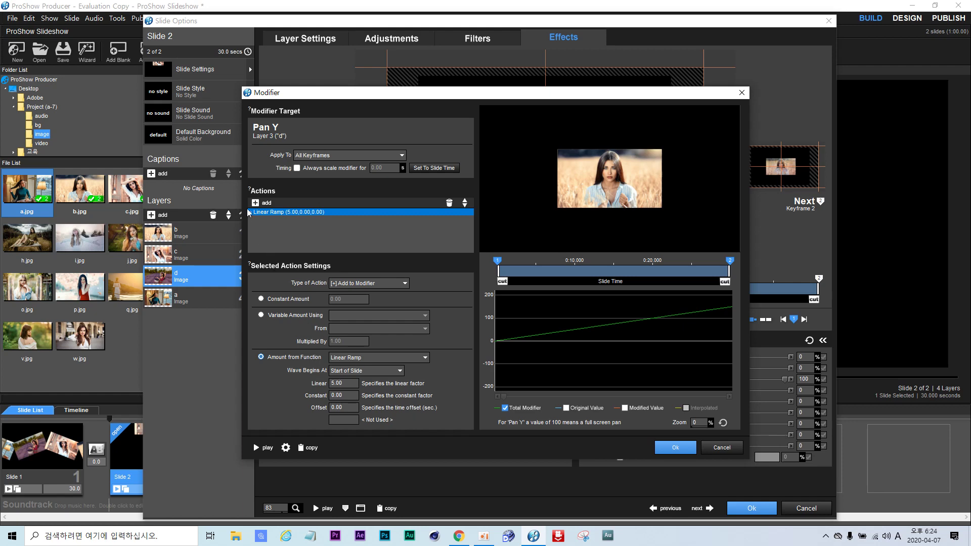
left_click(261, 203)
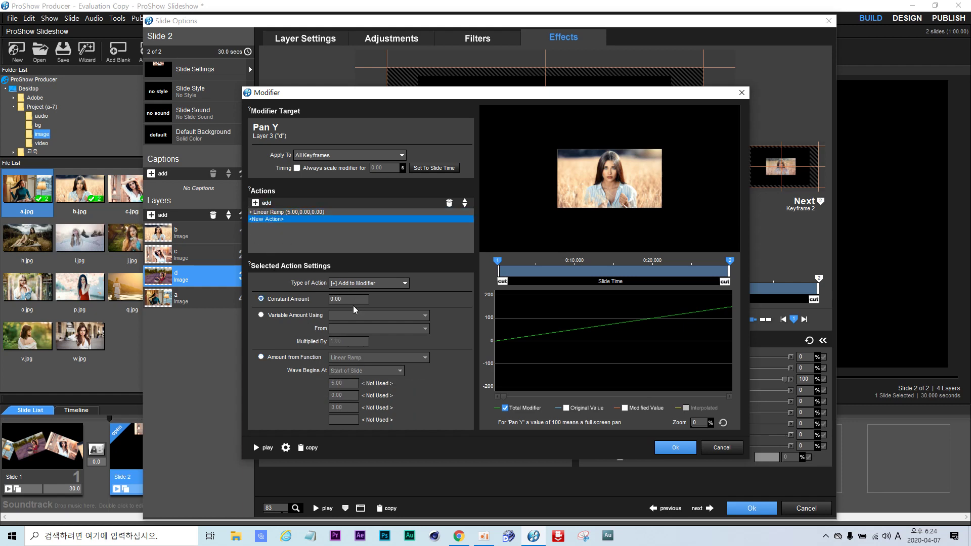
left_click(356, 299)
type("0-80")
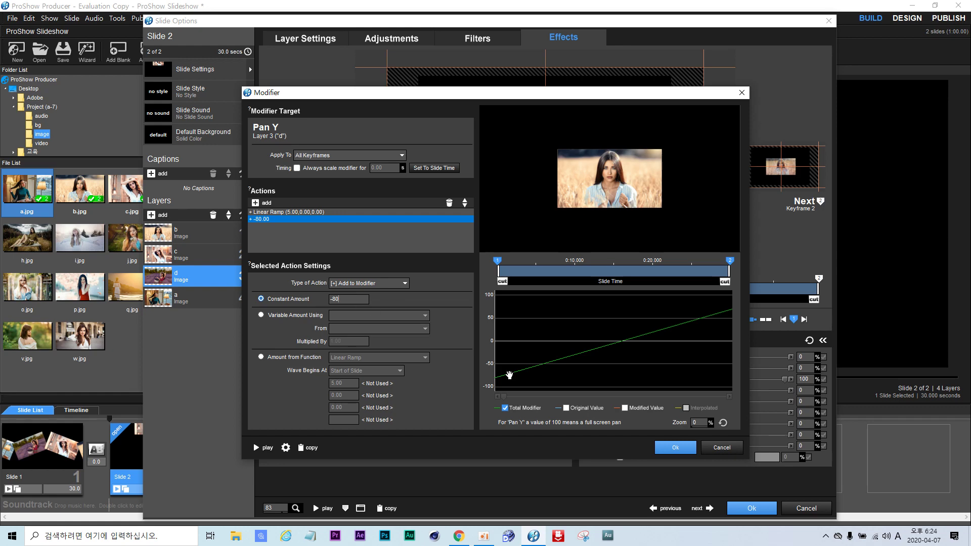
left_click(676, 448)
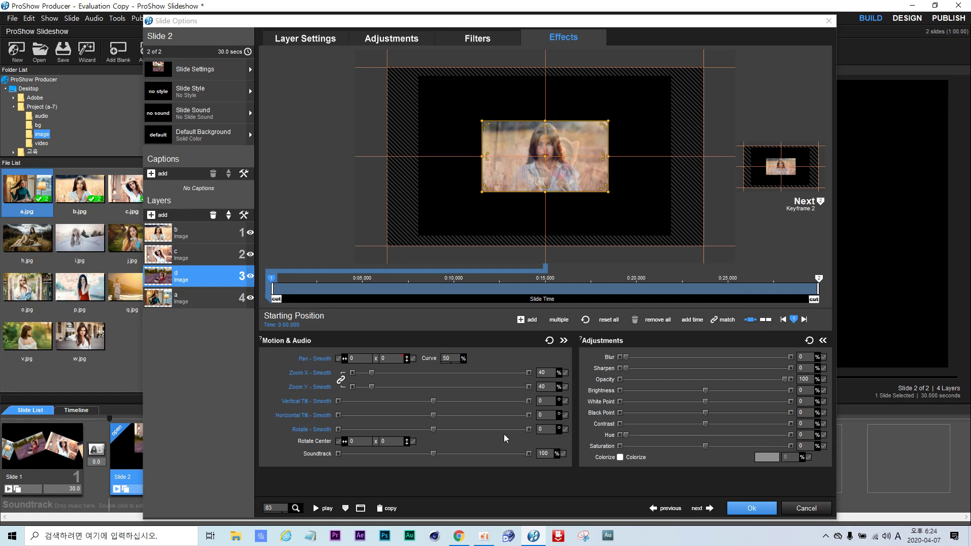
- Check the actions in layer d's vertical pan modifier and close it without changes
right_click(398, 357)
left_click(465, 440)
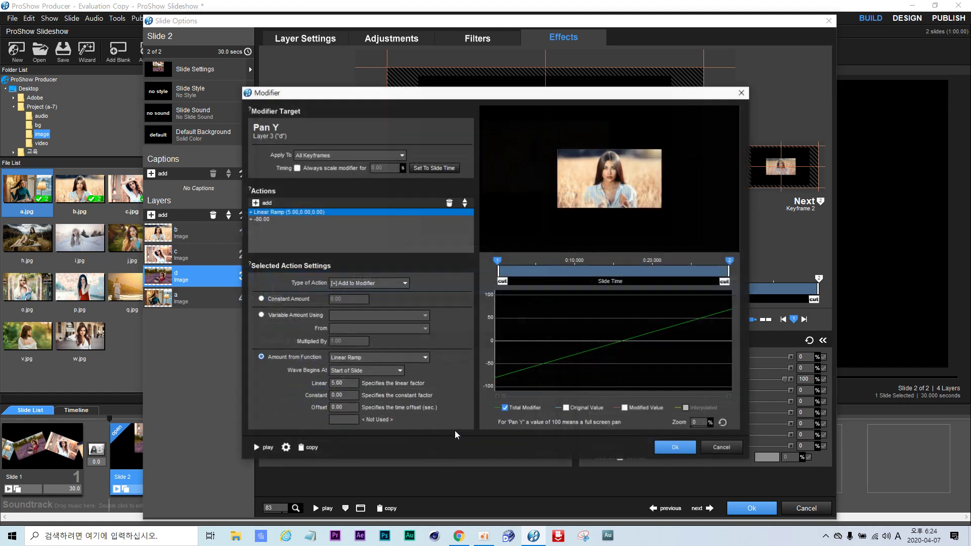
left_click(675, 447)
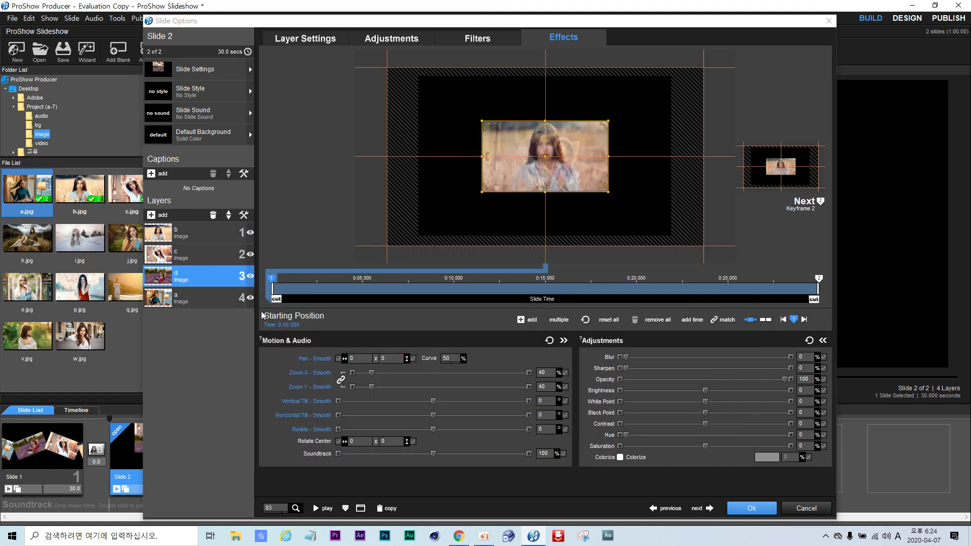
- Add a constant amount action of -40 to layer a's vertical pan modifier, accept it, and preview the slide
left_click(183, 300)
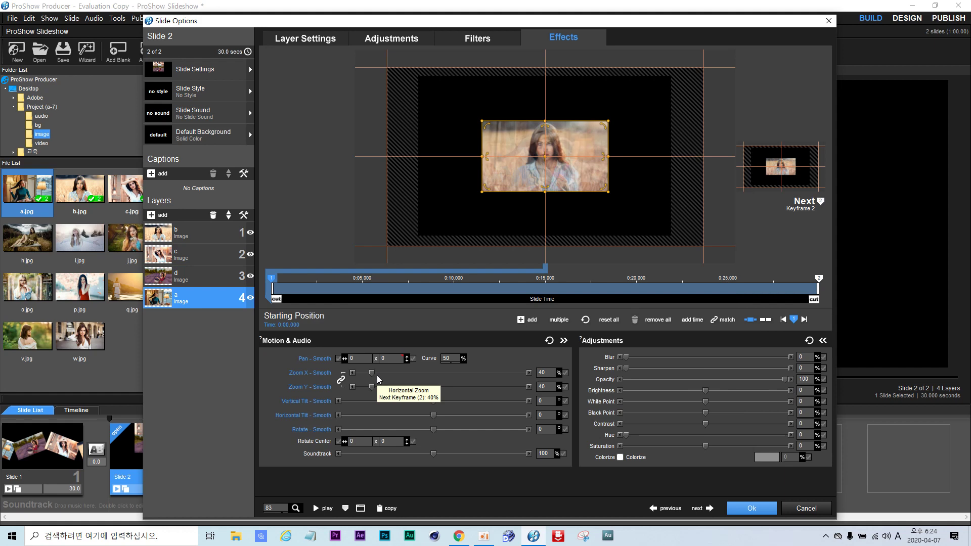
right_click(393, 359)
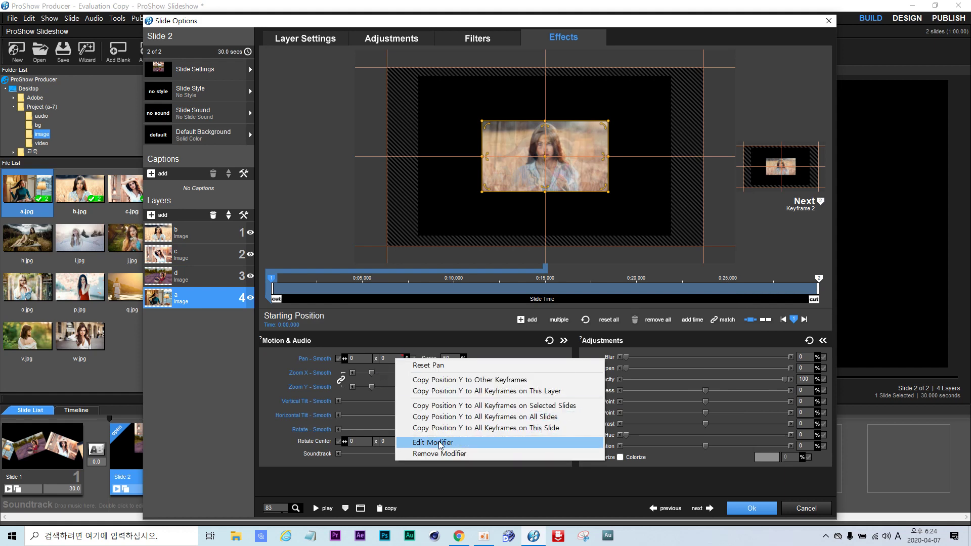
left_click(411, 444)
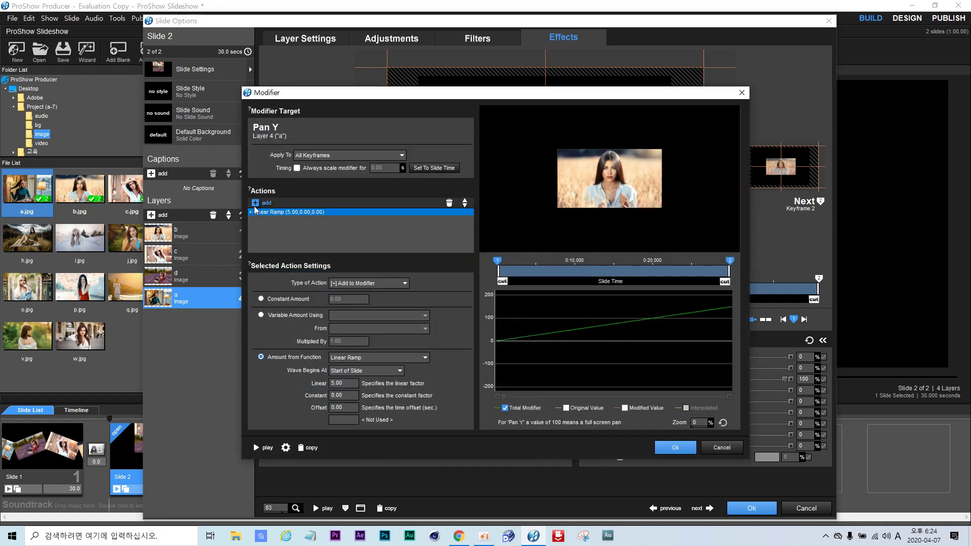
left_click(256, 204)
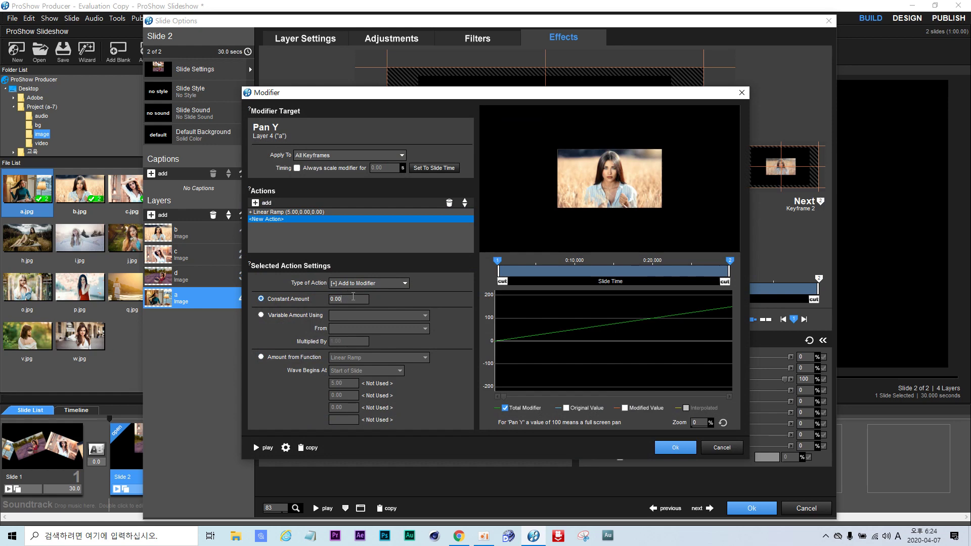
key("BackSpace")
key("BackSpace")
key("BackSpace")
key("BackSpace")
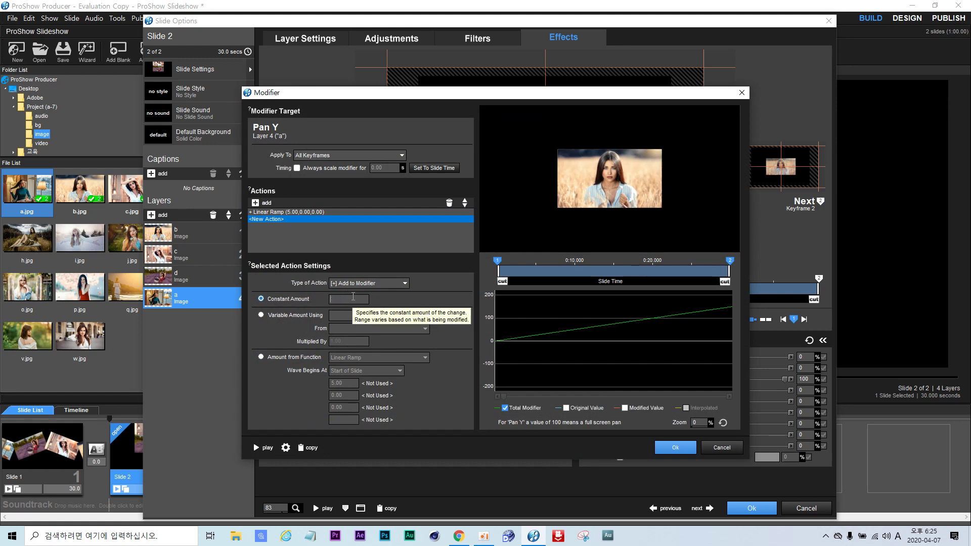
type("-40")
left_click(668, 448)
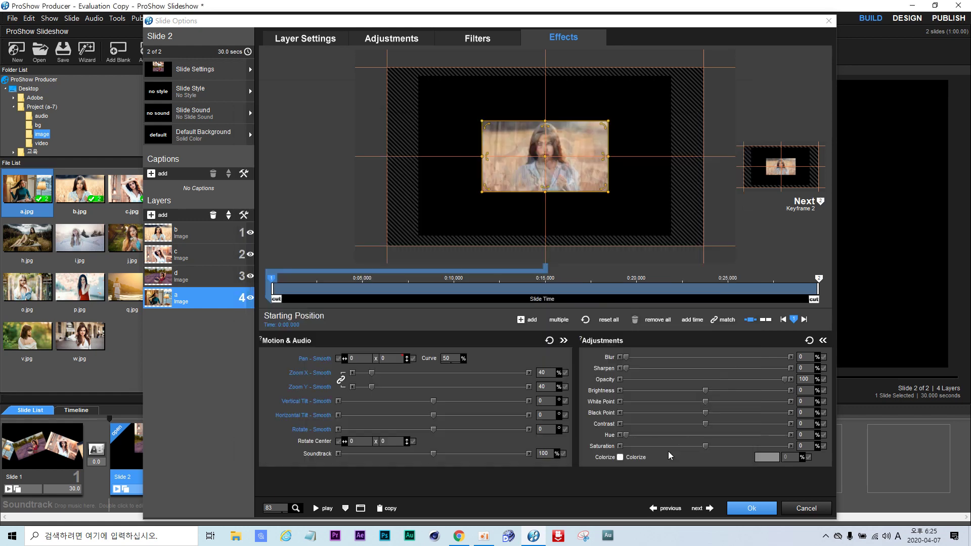
left_click(317, 509)
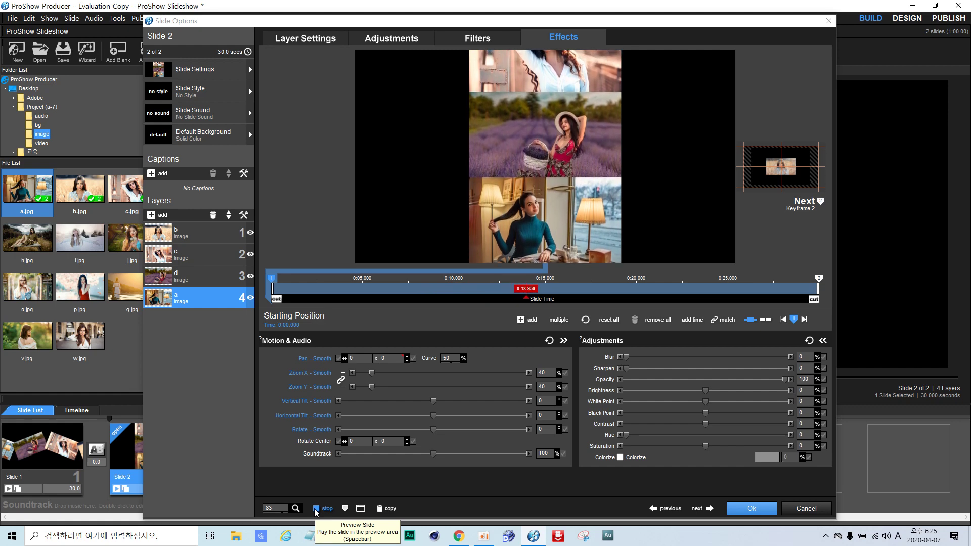
left_click(314, 509)
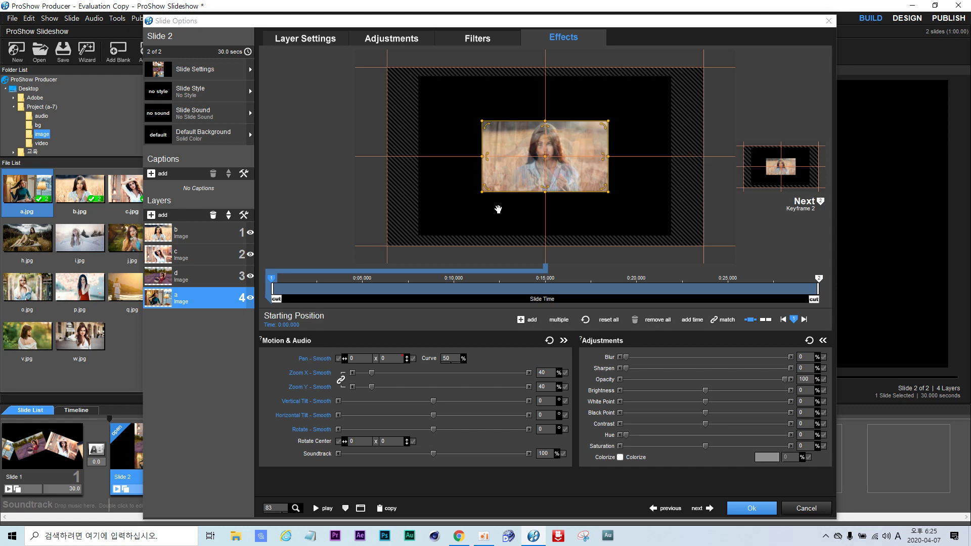
- Add a horizontal pan modifier with a constant amount of 20 to layer b and accept it
left_click(181, 238)
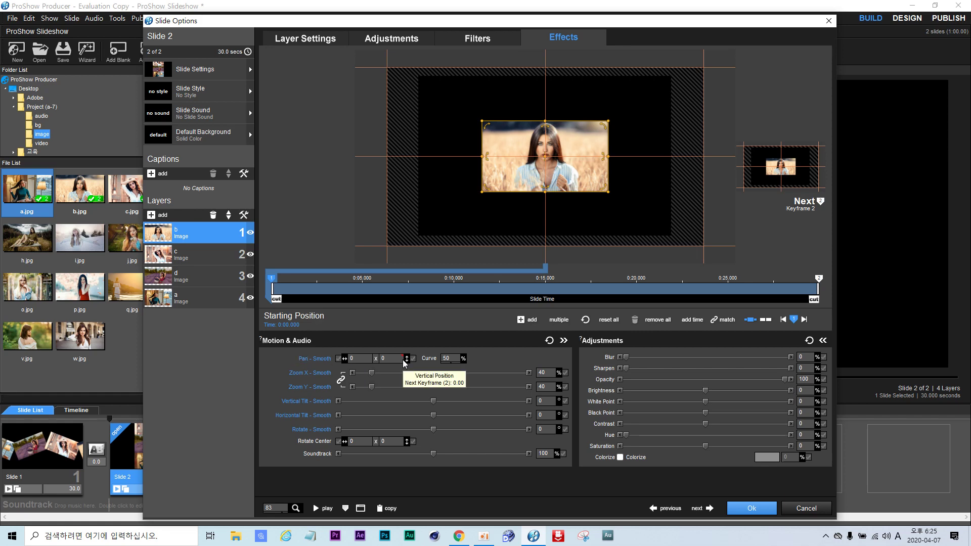
right_click(359, 365)
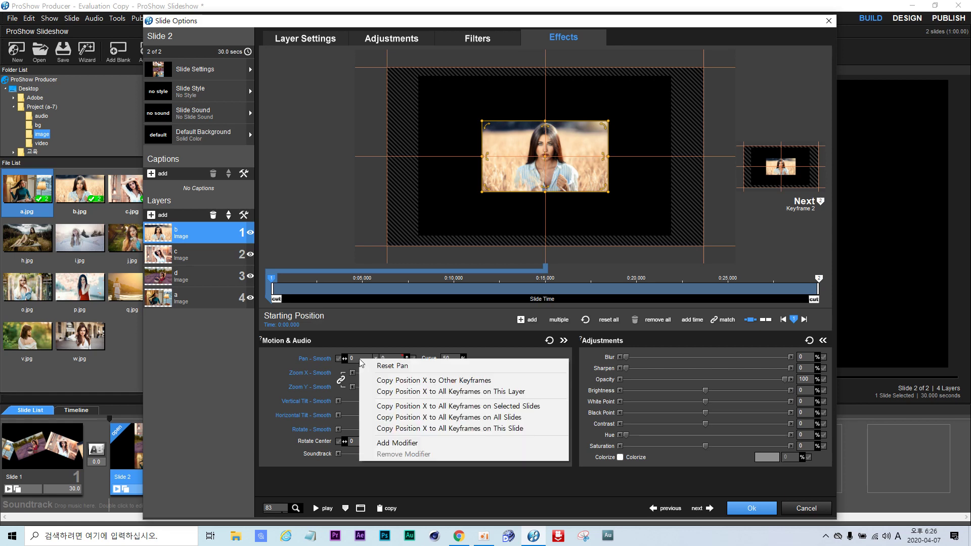
left_click(400, 443)
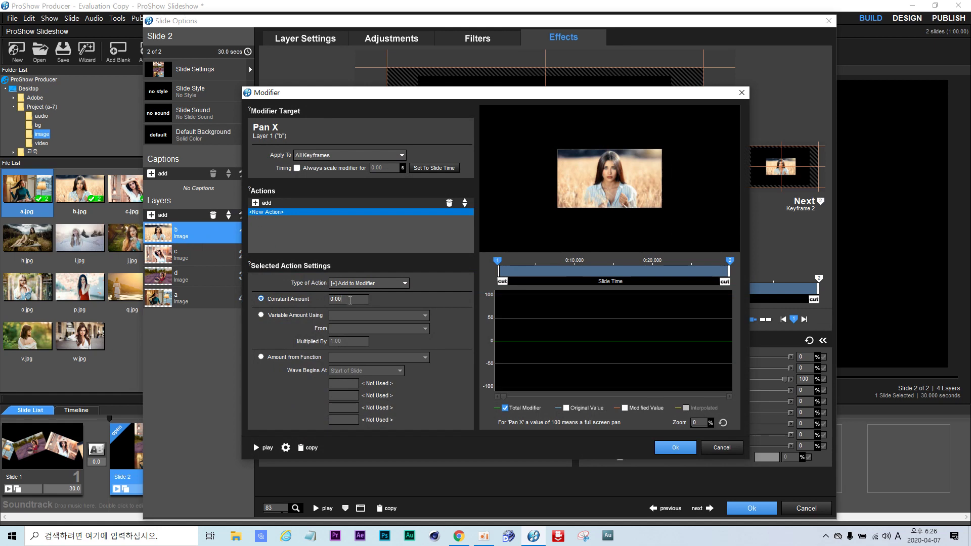
key("BackSpace")
key("BackSpace")
key("BackSpace")
key("BackSpace")
type("20")
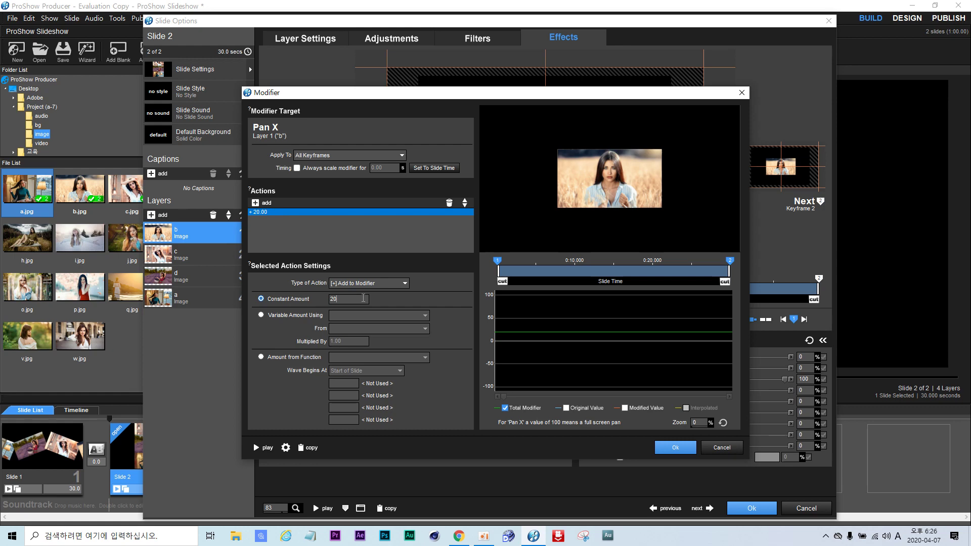
left_click(675, 447)
- Add a horizontal pan modifier with a constant amount of -20 to layer c and accept it
left_click(205, 262)
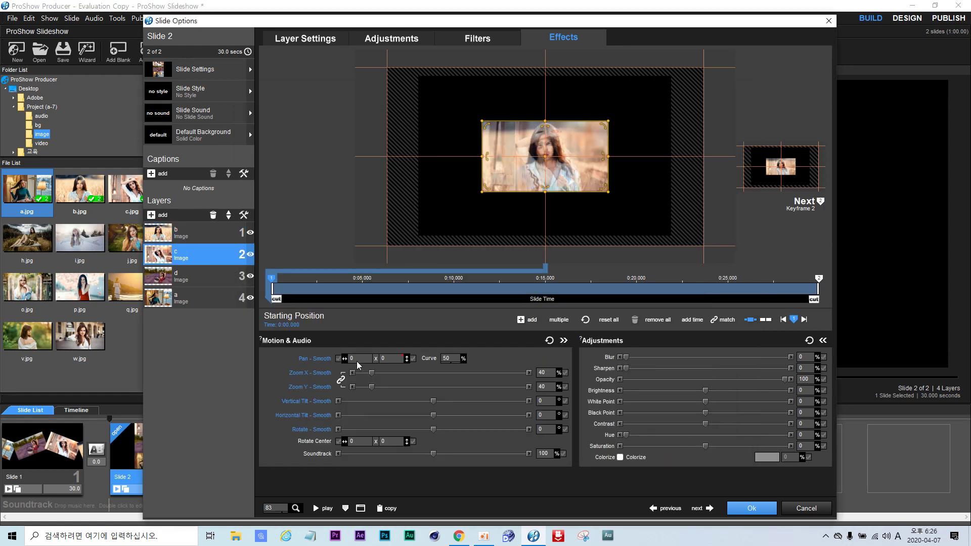
right_click(357, 357)
left_click(397, 443)
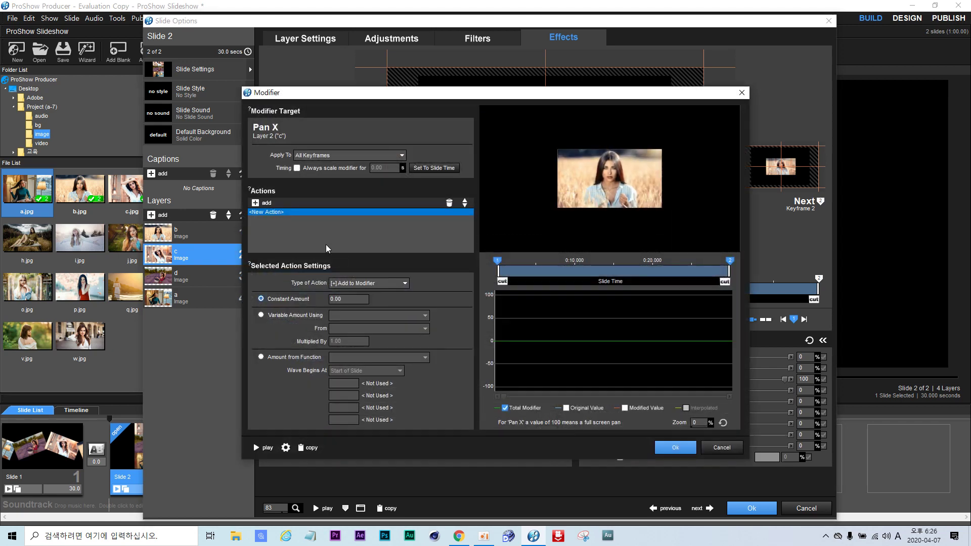
key("BackSpace")
key("BackSpace")
key("BackSpace")
type("-")
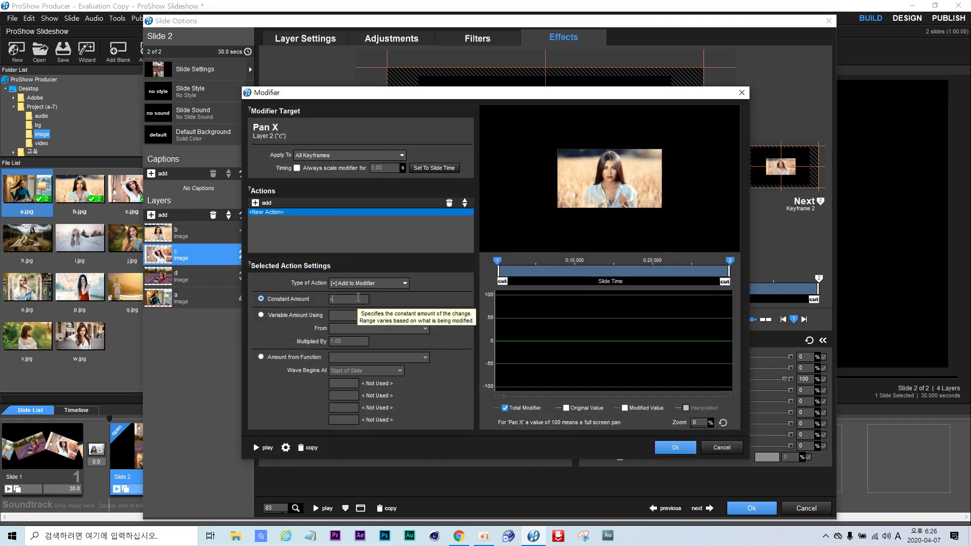
type("20")
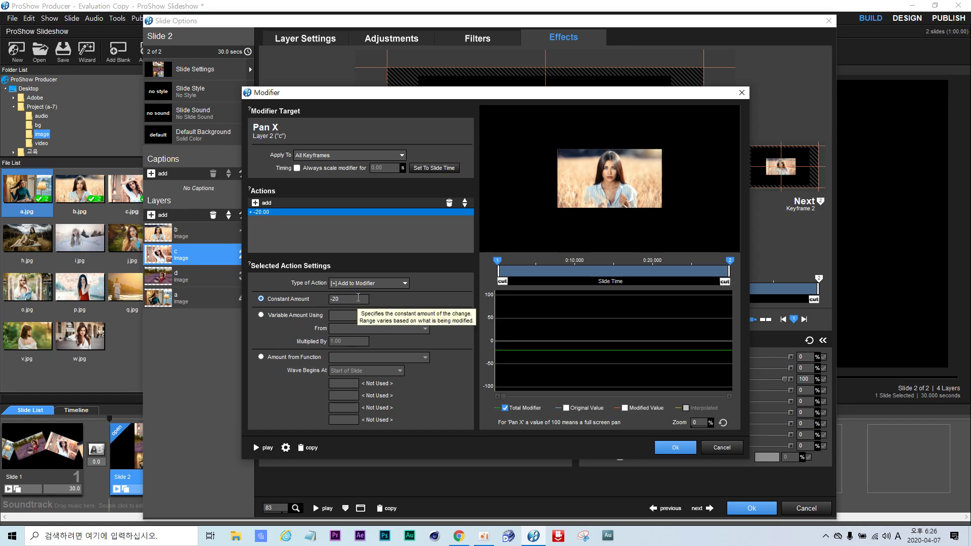
left_click(669, 450)
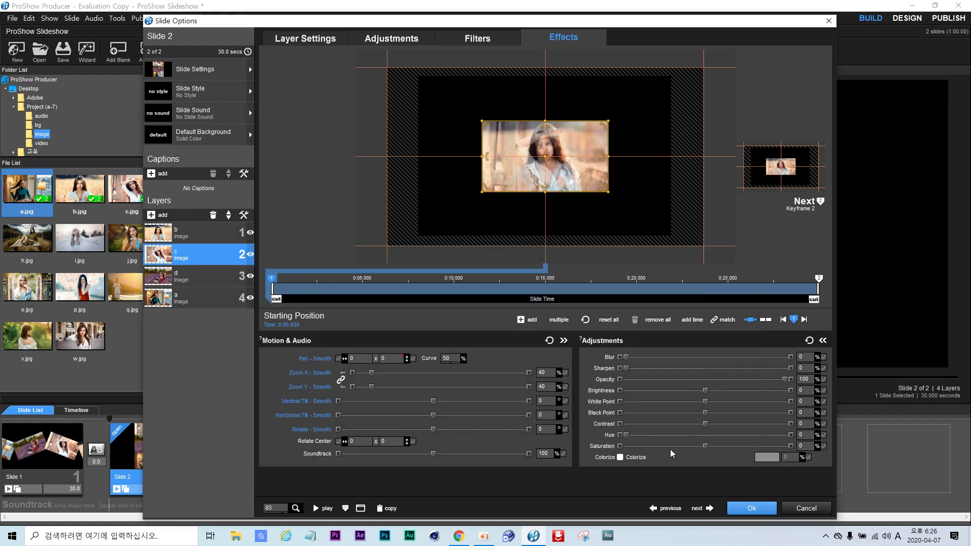
- Add a horizontal pan modifier with a constant amount of 20 to layer d and accept it
left_click(195, 282)
right_click(365, 359)
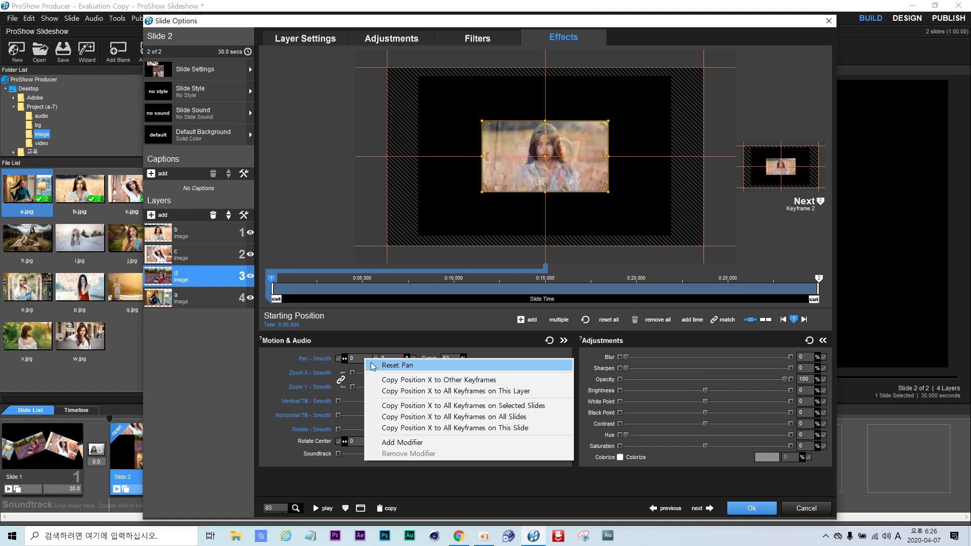
left_click(407, 442)
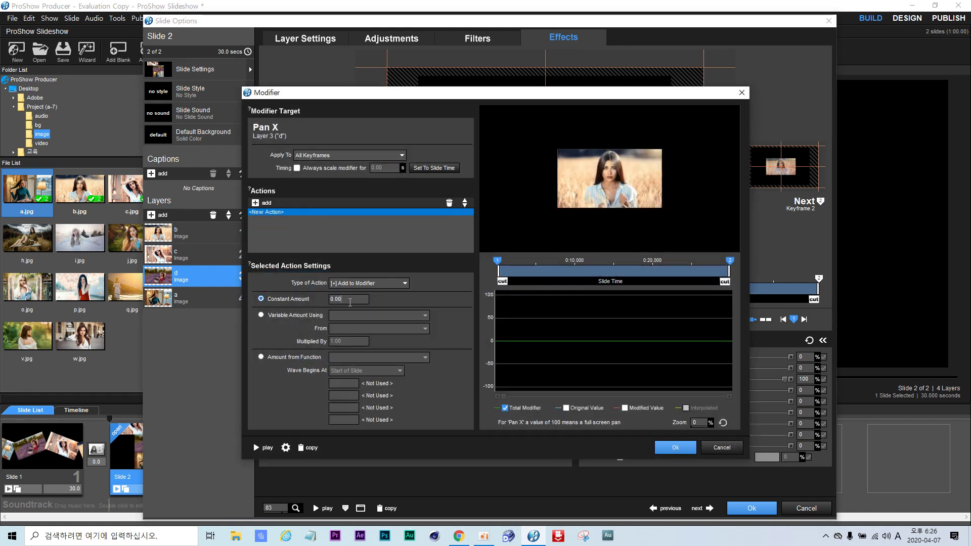
key("BackSpace")
key("BackSpace")
type("20")
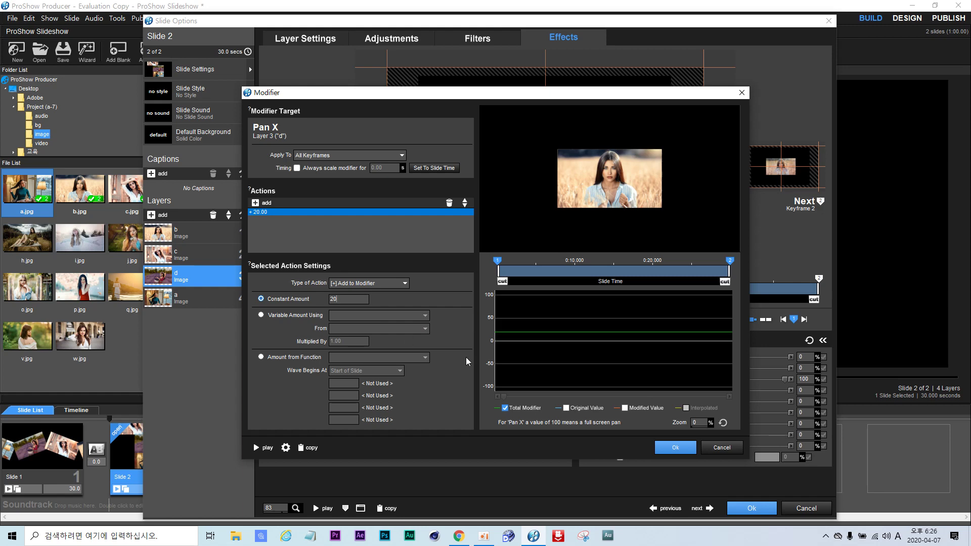
left_click(676, 448)
- Add a horizontal pan modifier with a constant amount of -20 to layer a, accept it, and preview the slide
left_click(182, 302)
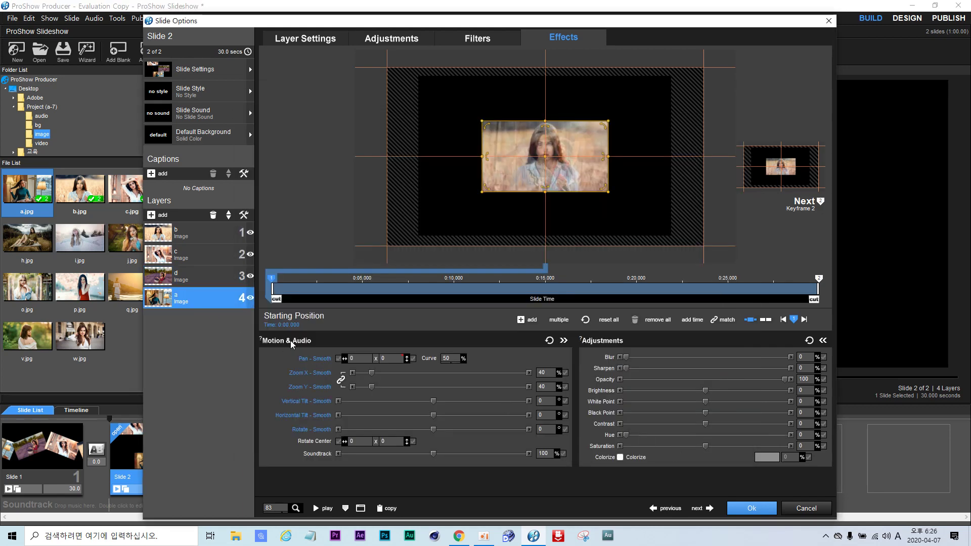
right_click(360, 360)
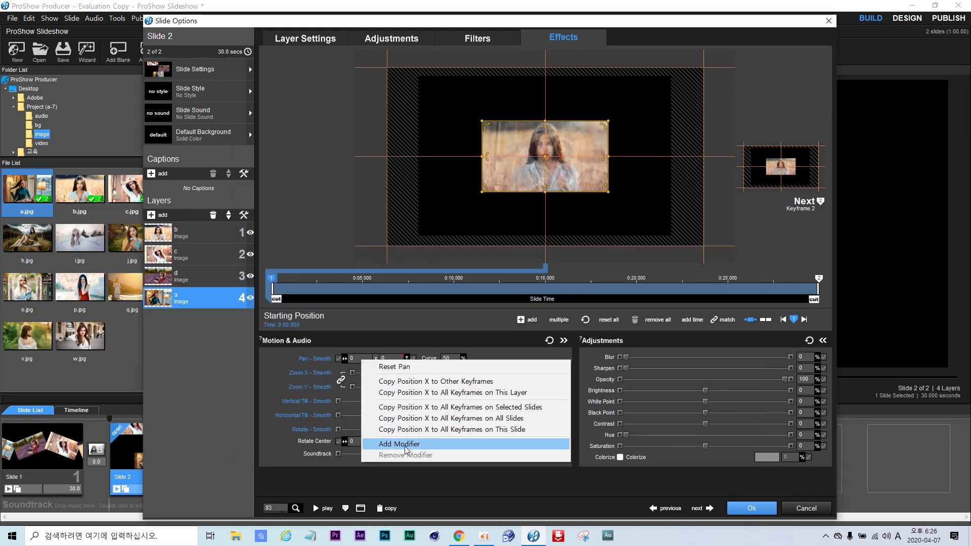
left_click(405, 446)
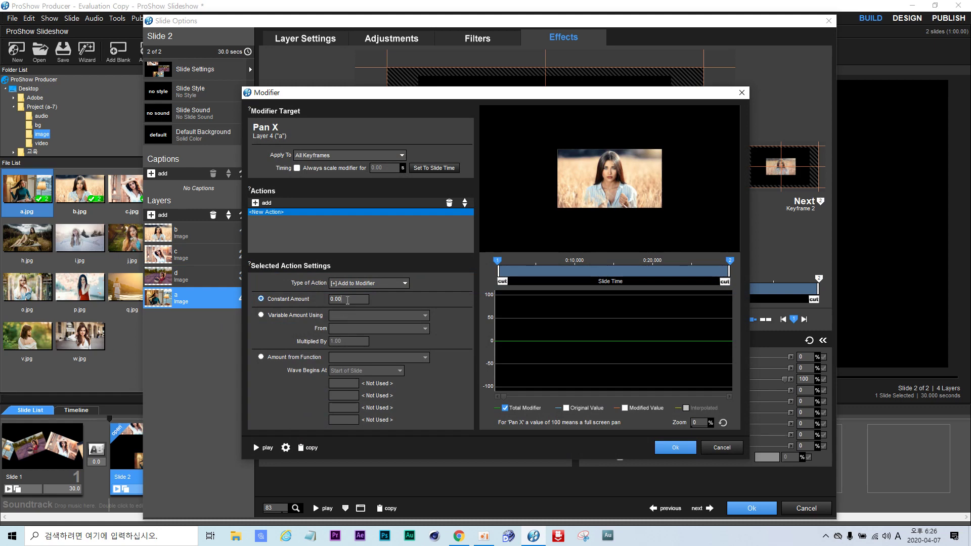
left_click(347, 300)
key("BackSpace")
key("BackSpace")
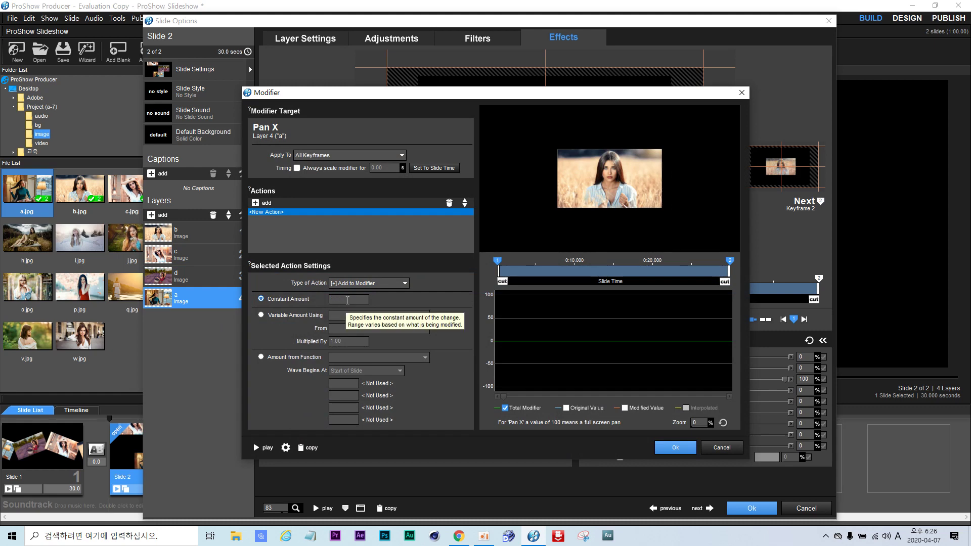
type("-20")
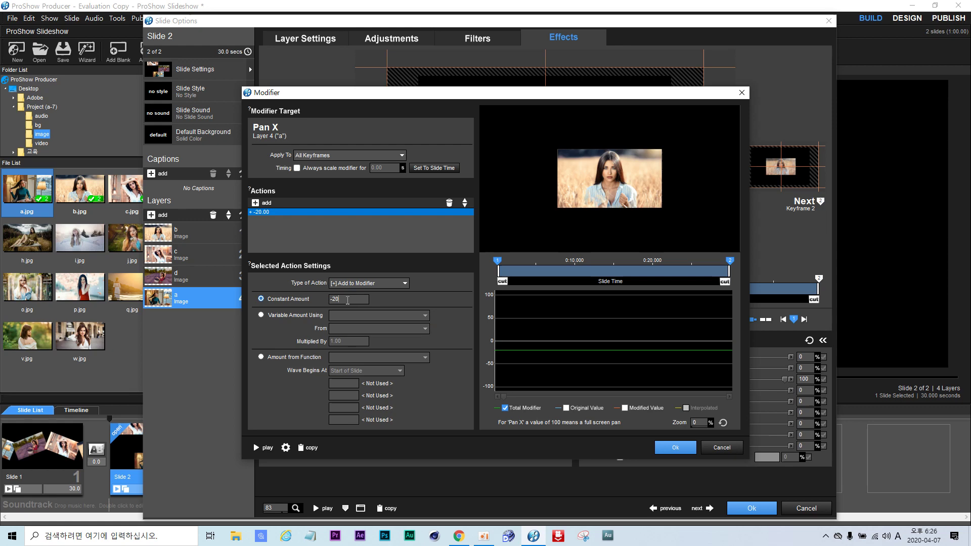
left_click(681, 452)
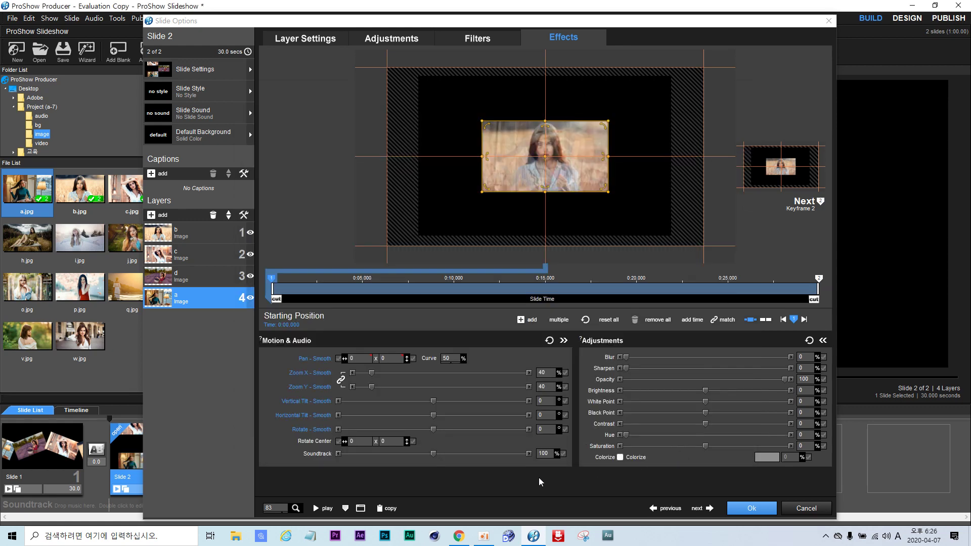
left_click(317, 508)
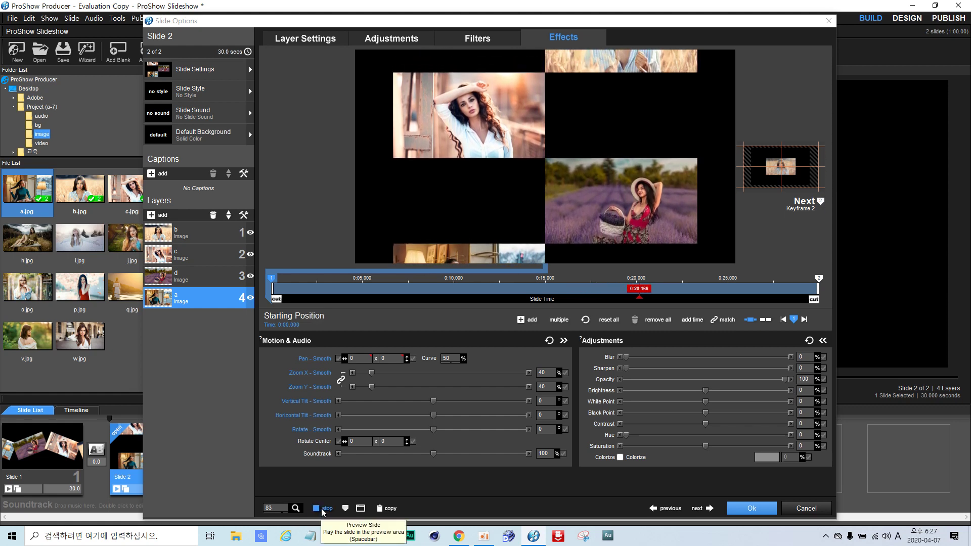
left_click(322, 508)
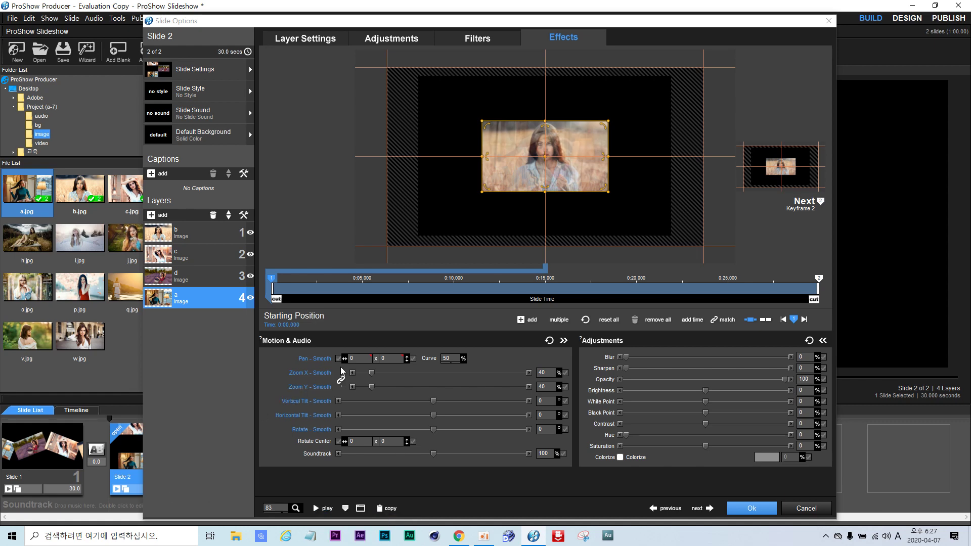
- Check the constant amount in layer a's horizontal pan modifier and close it without changes
right_click(360, 359)
left_click(384, 445)
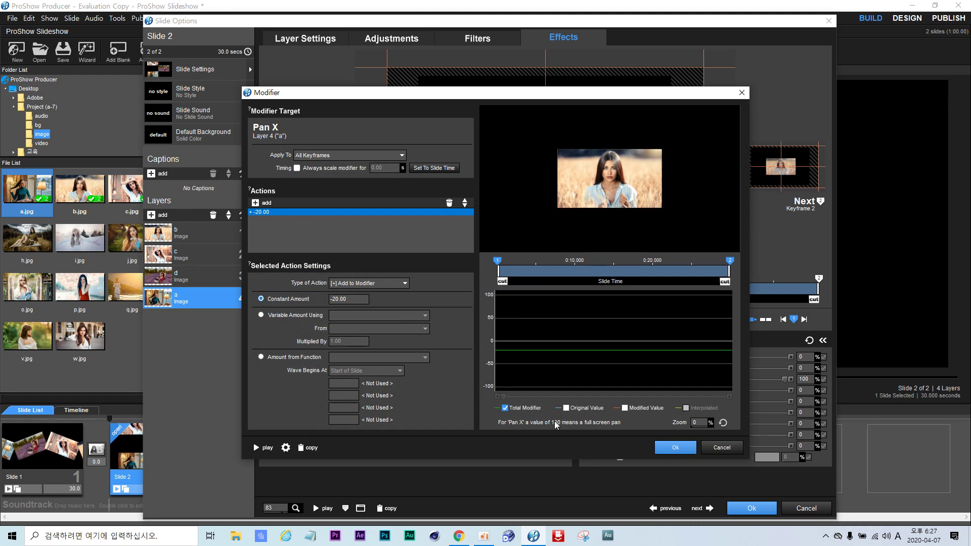
left_click(671, 449)
- Accept the slide options for Slide 2 and play the whole slideshow from the beginning
left_click(744, 508)
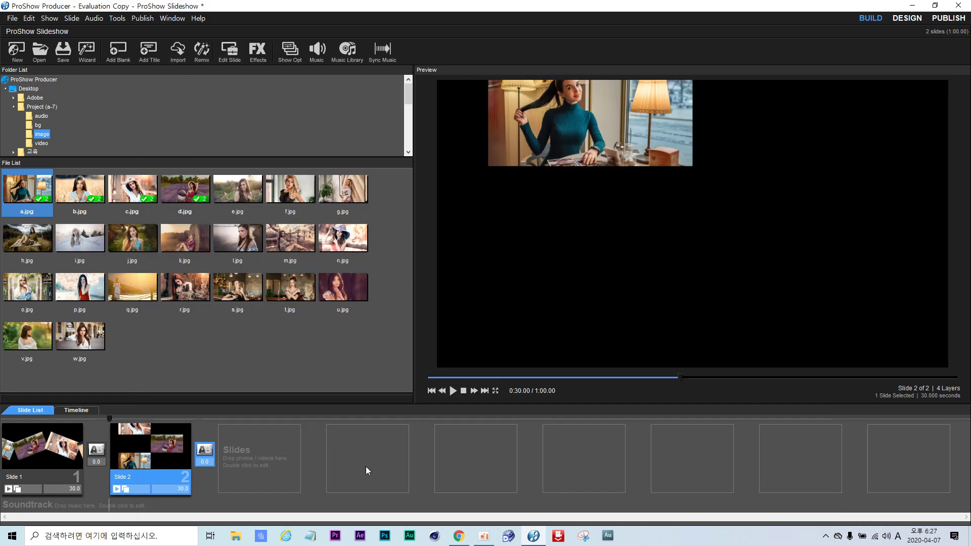
left_click(431, 390)
left_click(452, 393)
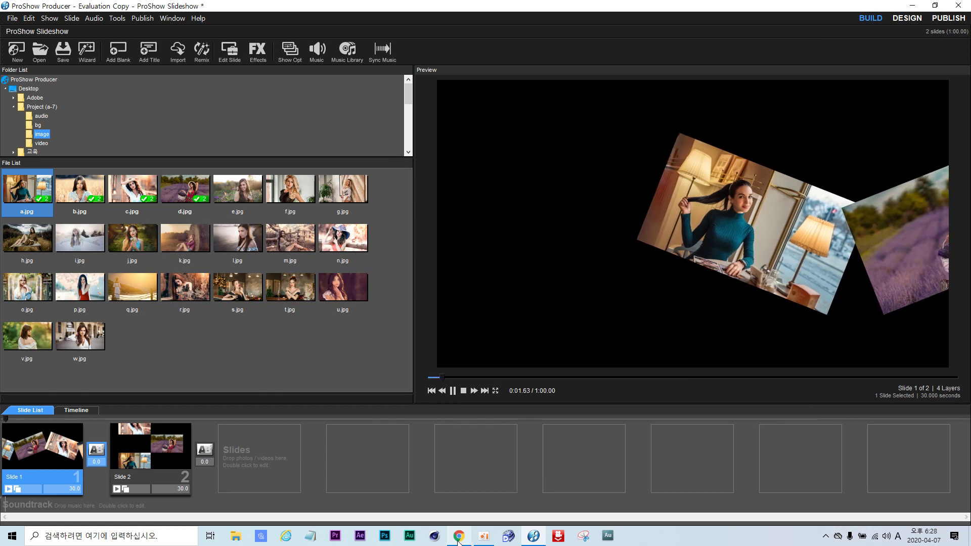
mouse_move(460, 541)
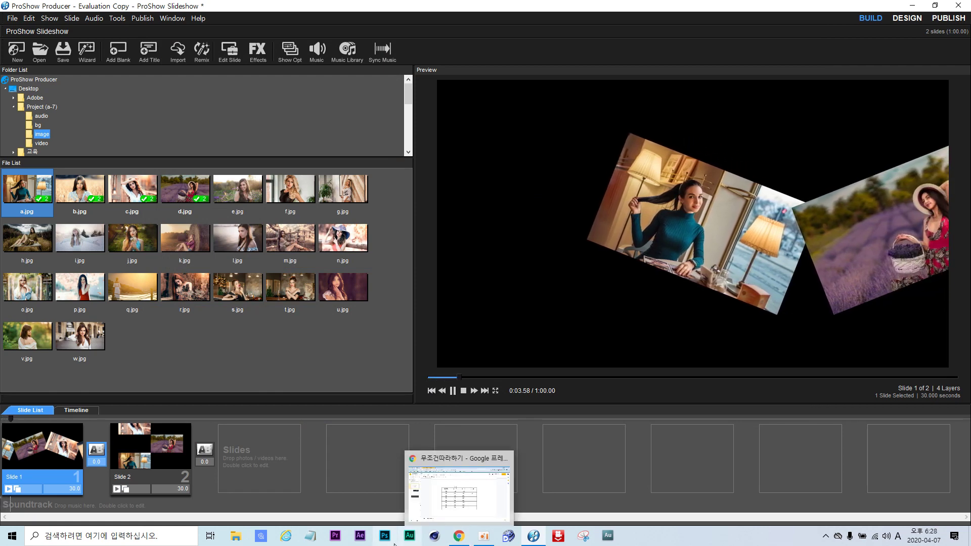